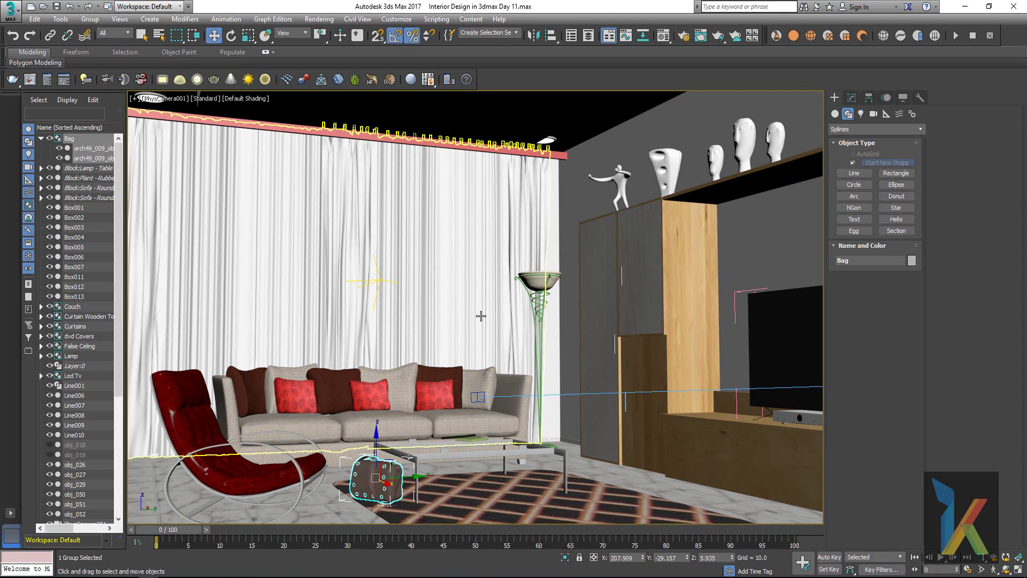
Step: Assign the tan VRayMtl material, Material #11, to the Curtain Wooden Top group above the curtains
click(510, 425)
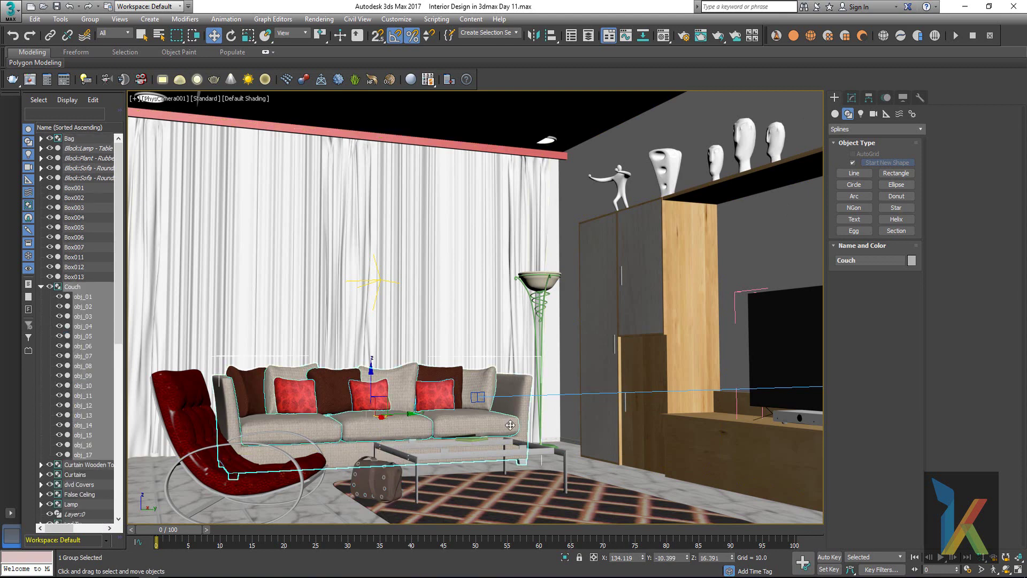
key(m)
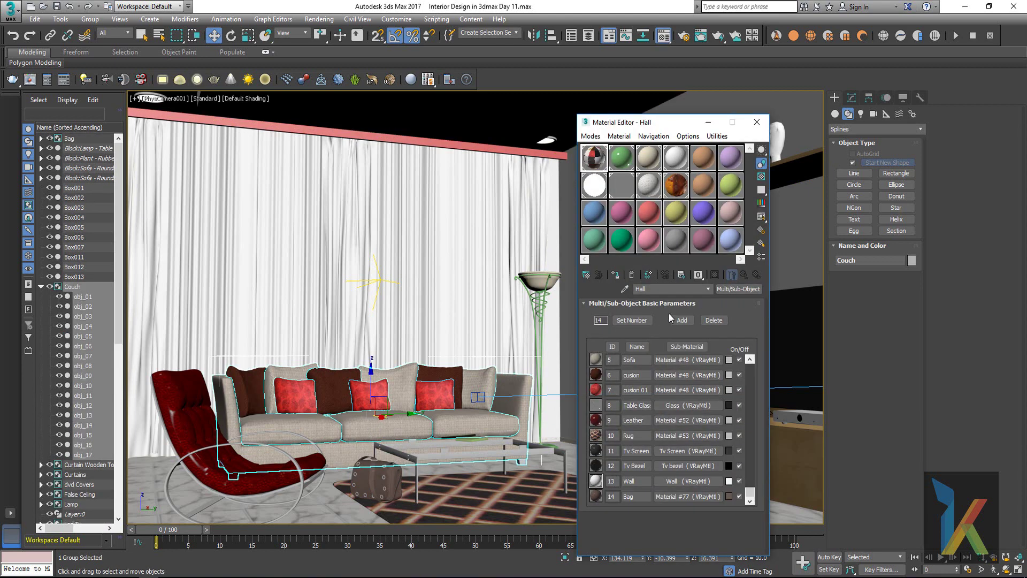
click(704, 183)
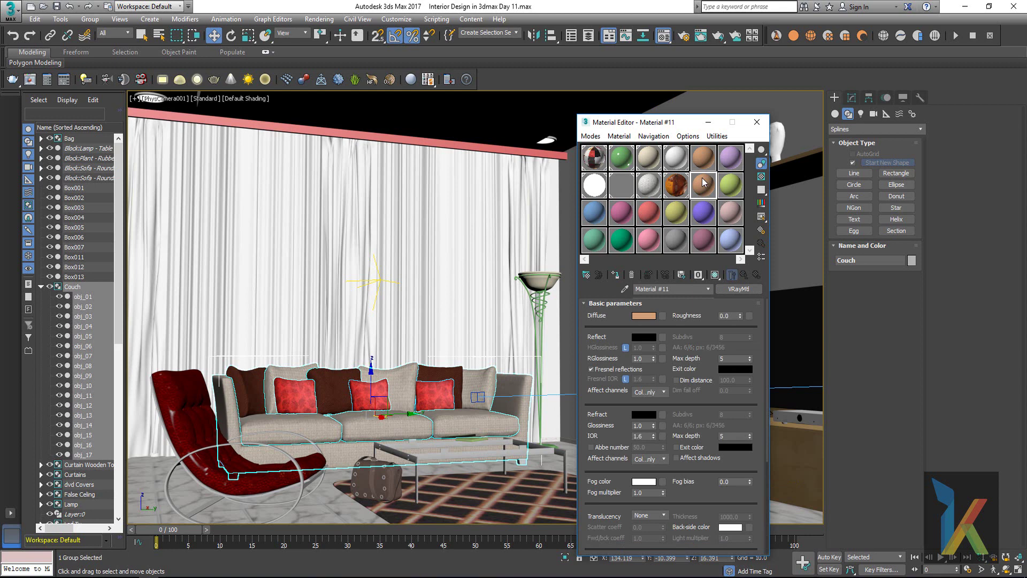
click(564, 157)
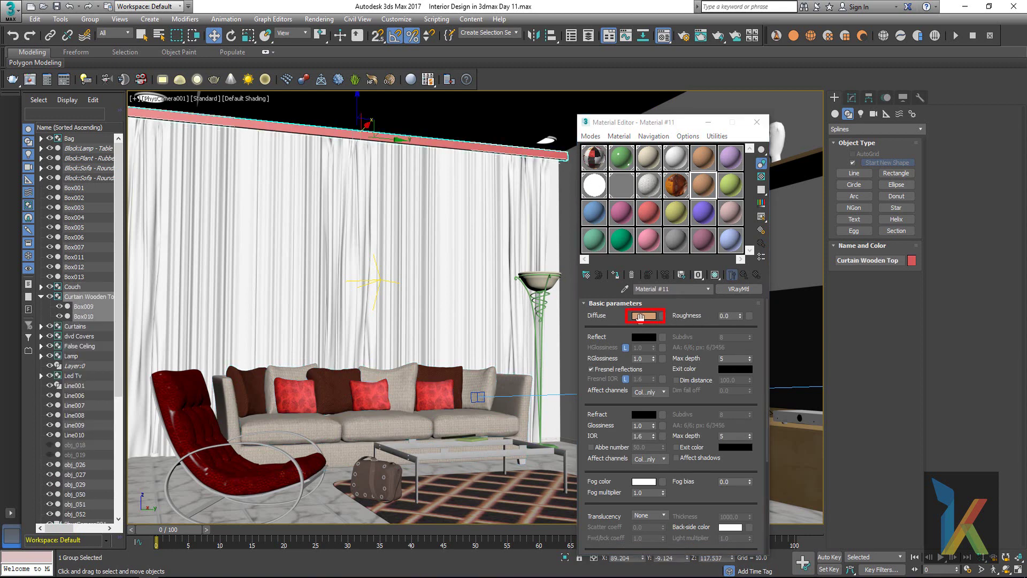
click(616, 275)
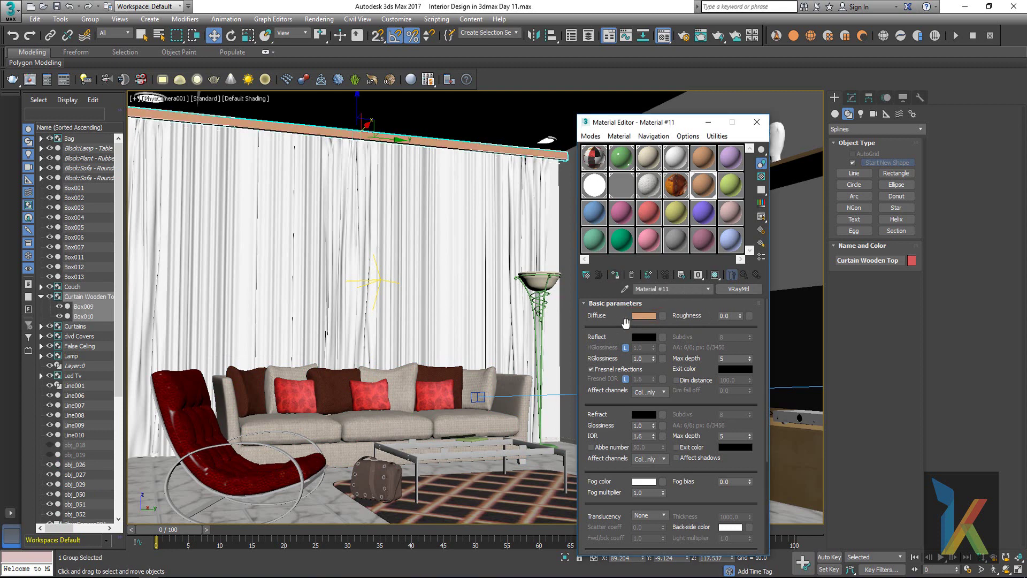
Step: Darken the diffuse color of Material #11 to a medium brown
click(643, 316)
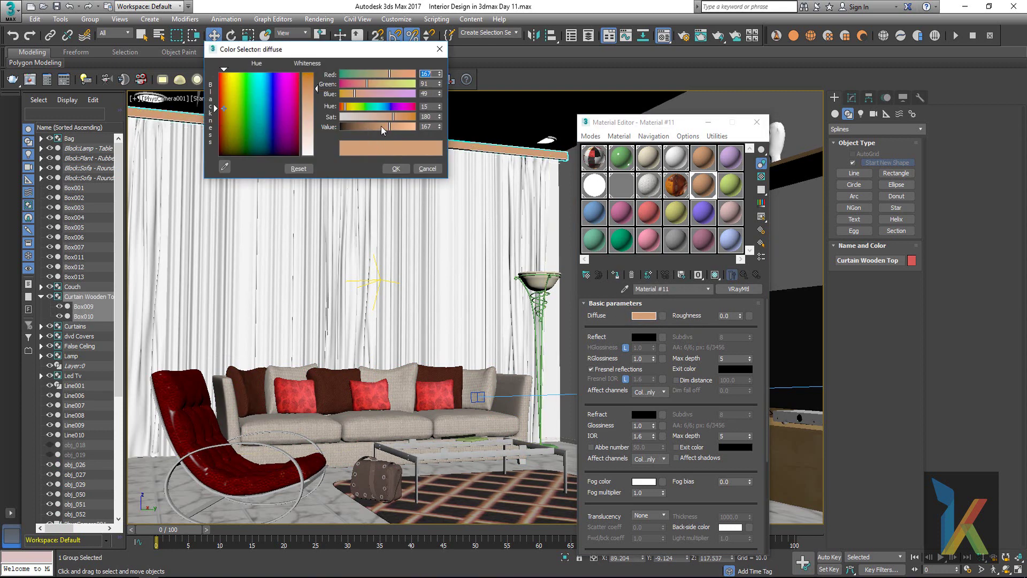
drag(381, 126, 361, 128)
click(396, 169)
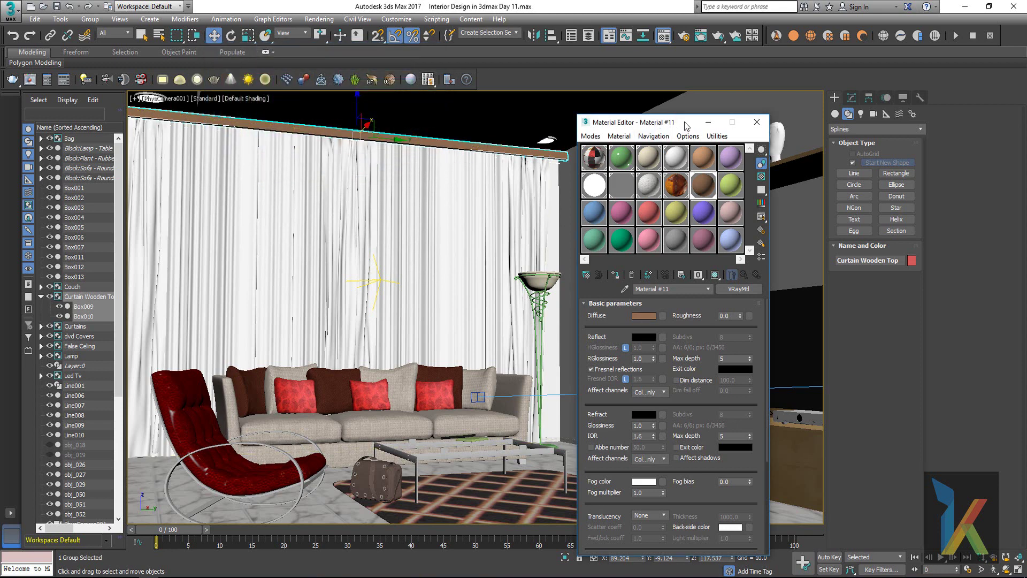
Step: Set Material #11's reflection color to RGB 12, 12, 12 and its reflection glossiness to 0.9, and close the Material Editor
drag(685, 121, 690, 112)
click(648, 327)
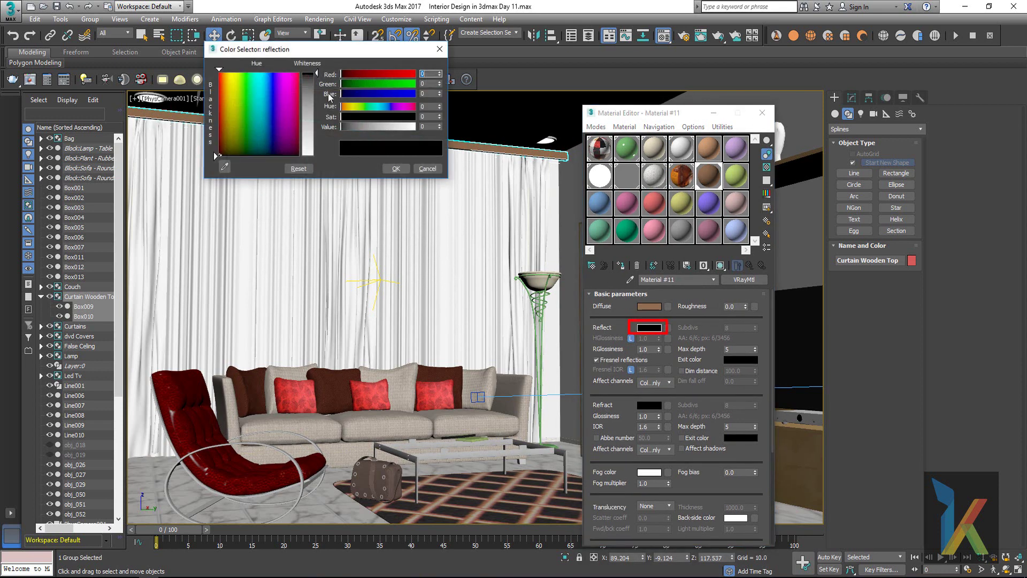
drag(315, 76, 313, 77)
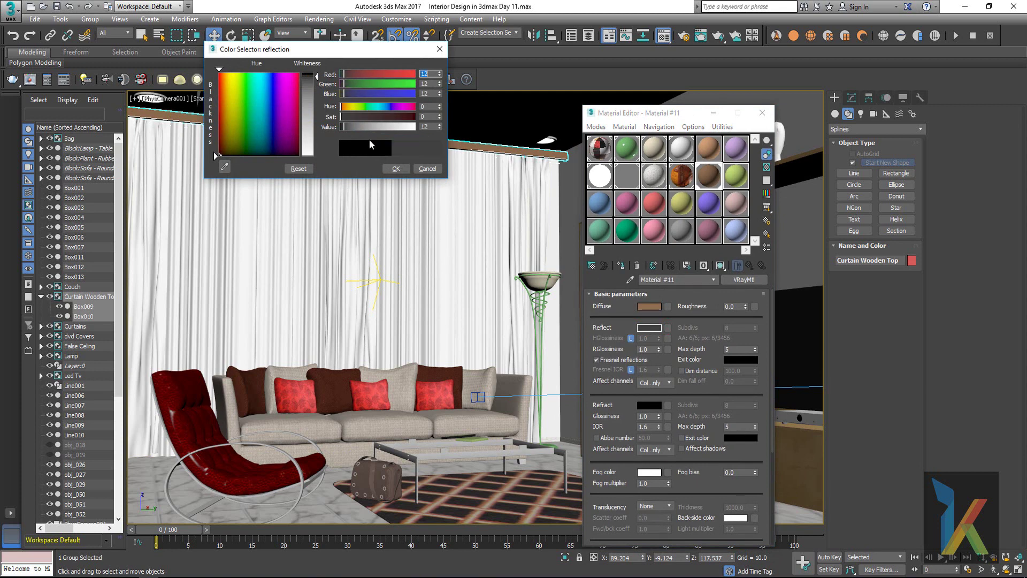
click(396, 169)
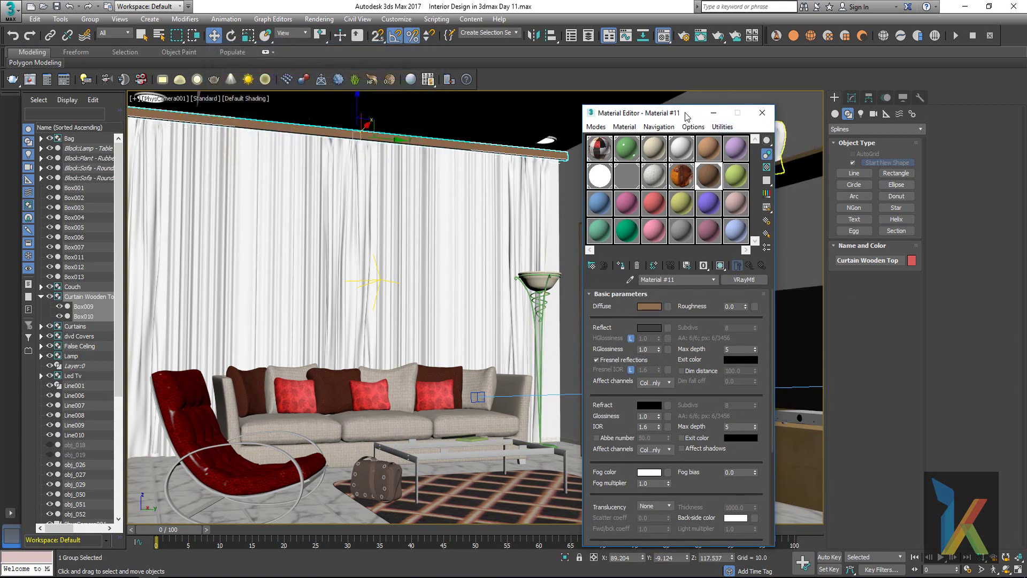
drag(685, 114, 673, 114)
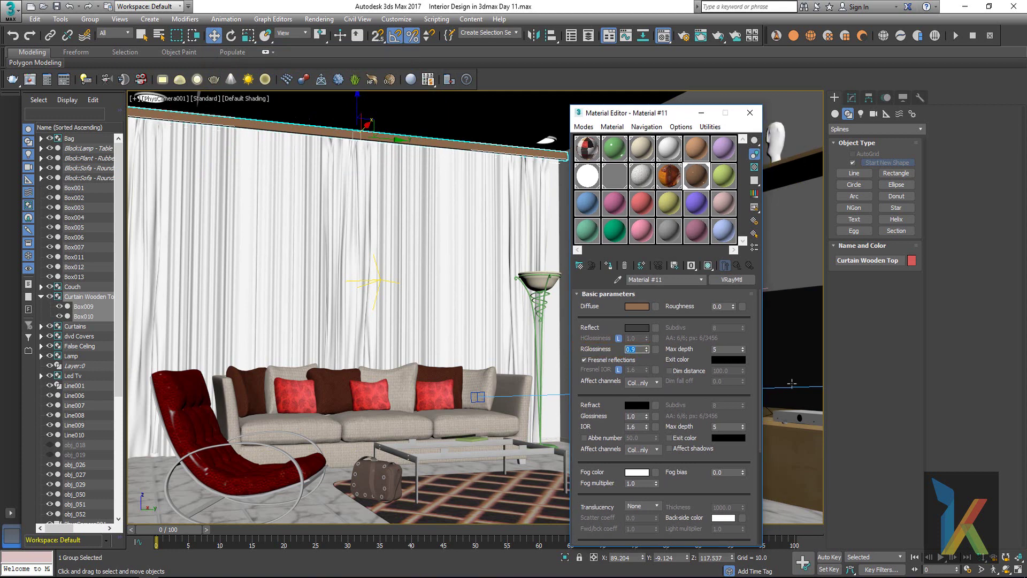
click(751, 114)
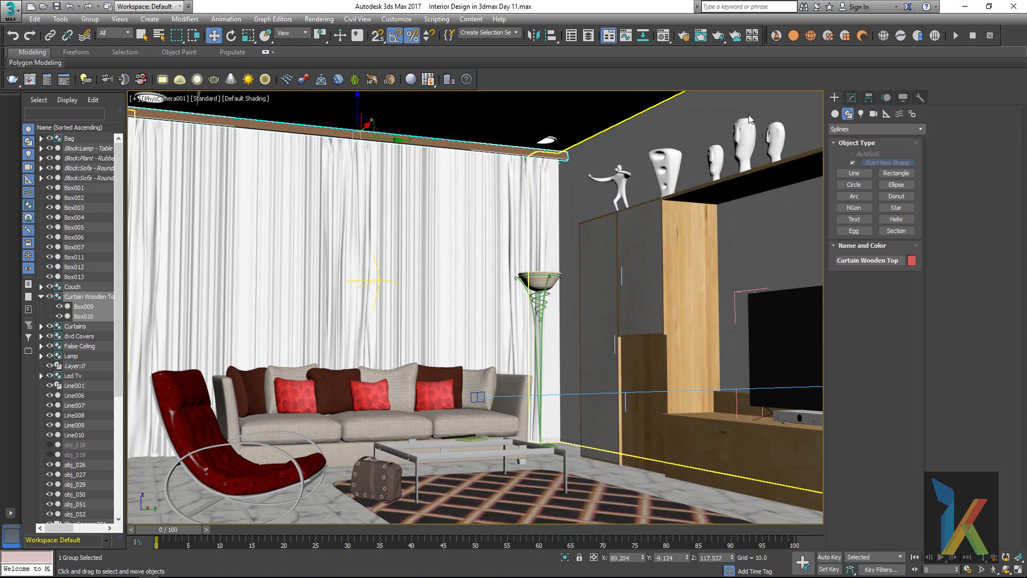
Step: Create a photometric Target Light in the Left wireframe view, running about 60 units straight down from just below the ceiling
click(861, 114)
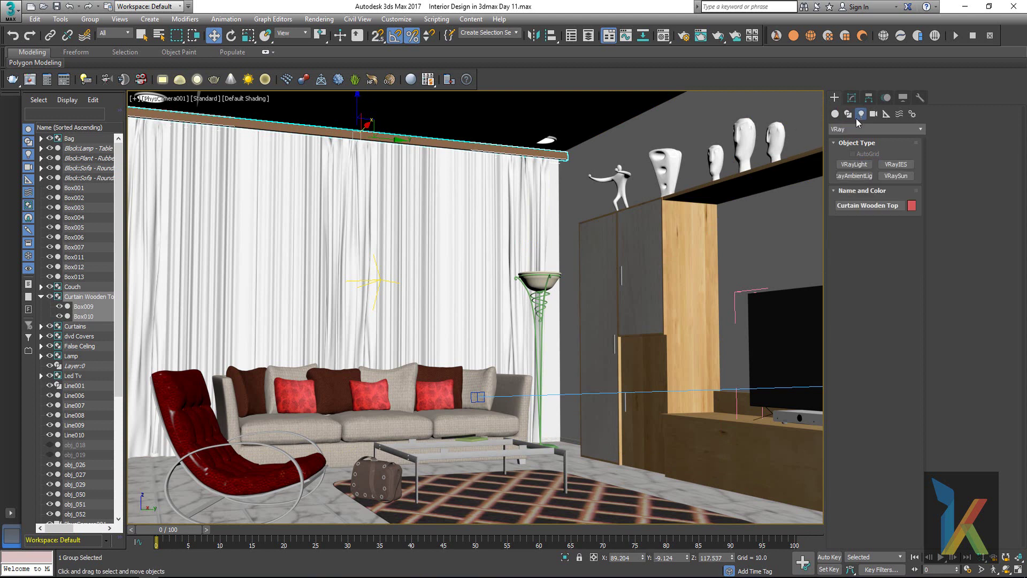
click(852, 129)
click(847, 175)
click(856, 132)
click(856, 139)
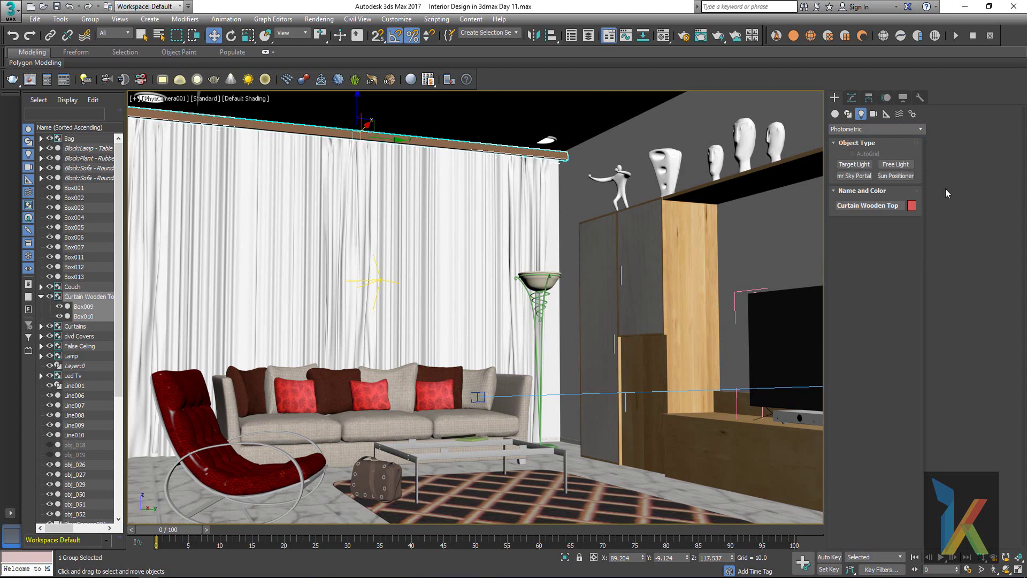
click(847, 165)
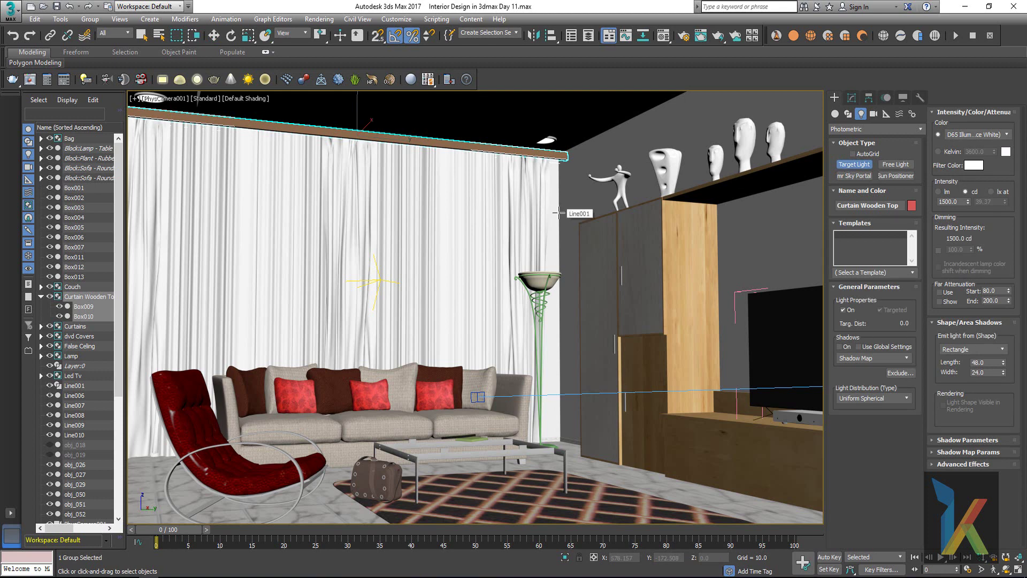
key(l)
key(F3)
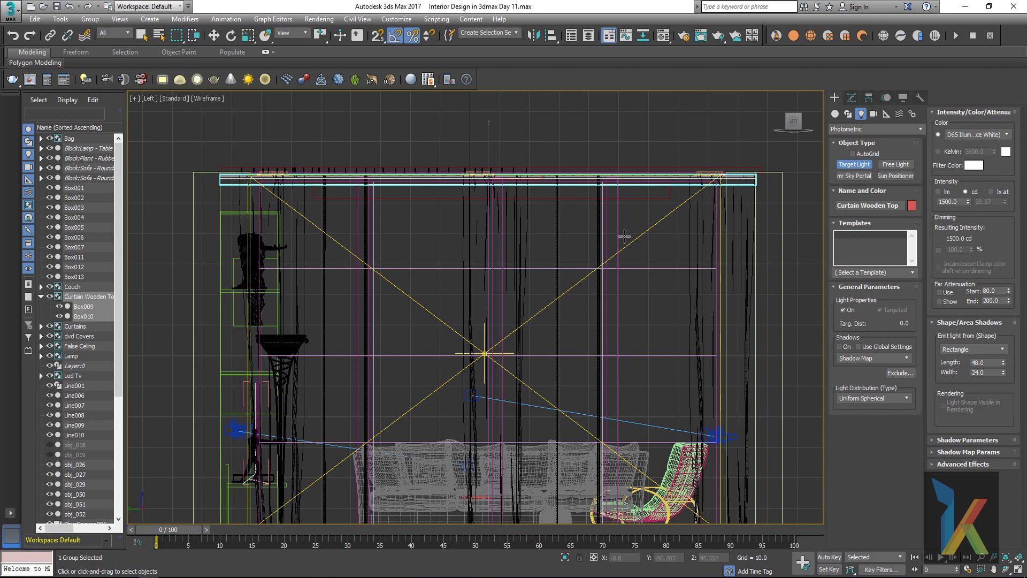
drag(633, 194, 633, 377)
Step: Set the new light to emit from a Point shape
click(852, 98)
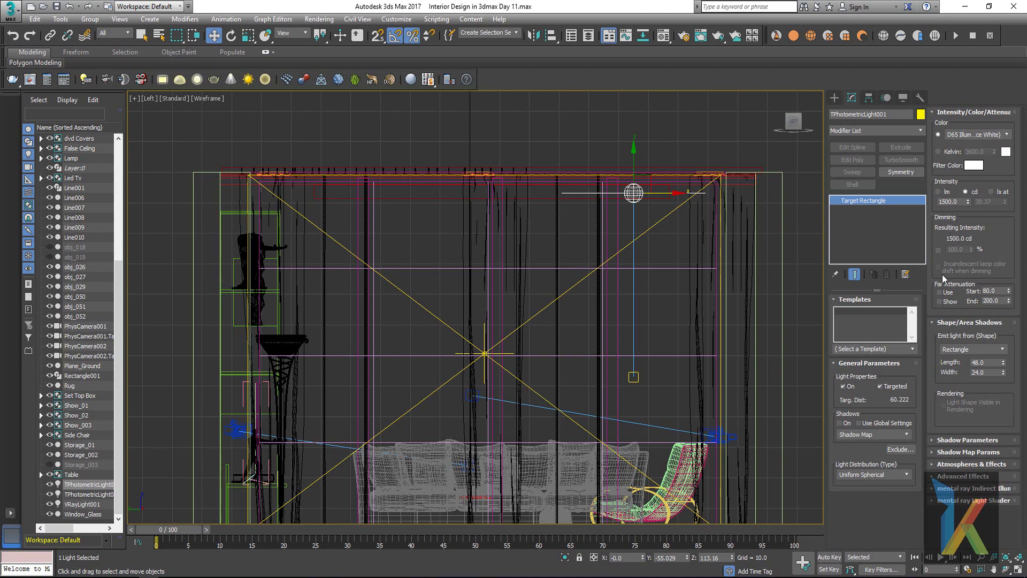
click(974, 352)
click(961, 359)
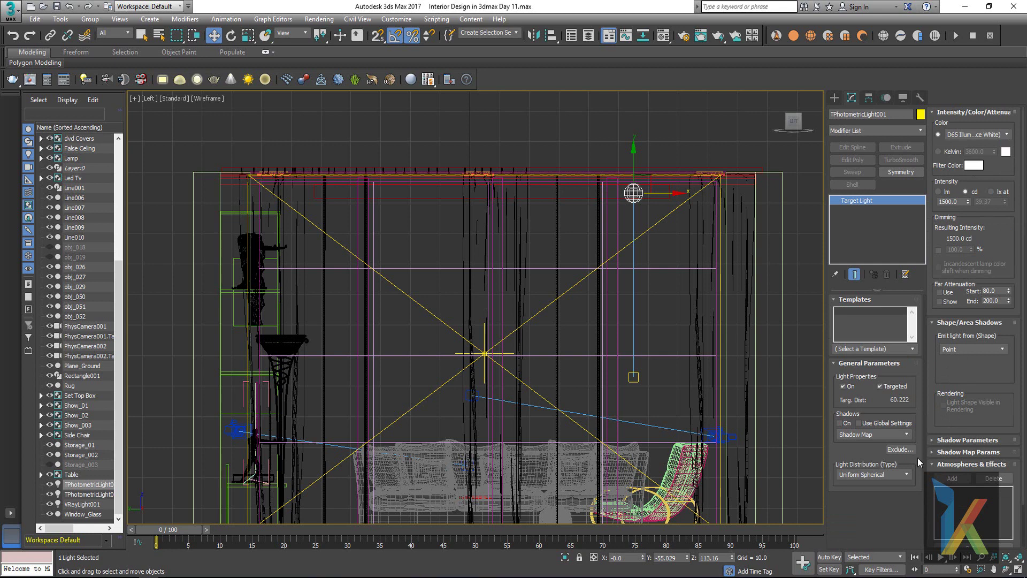
Step: Set the light's distribution to Photometric Web and turn on its shadows with the VRayShadow type
click(891, 471)
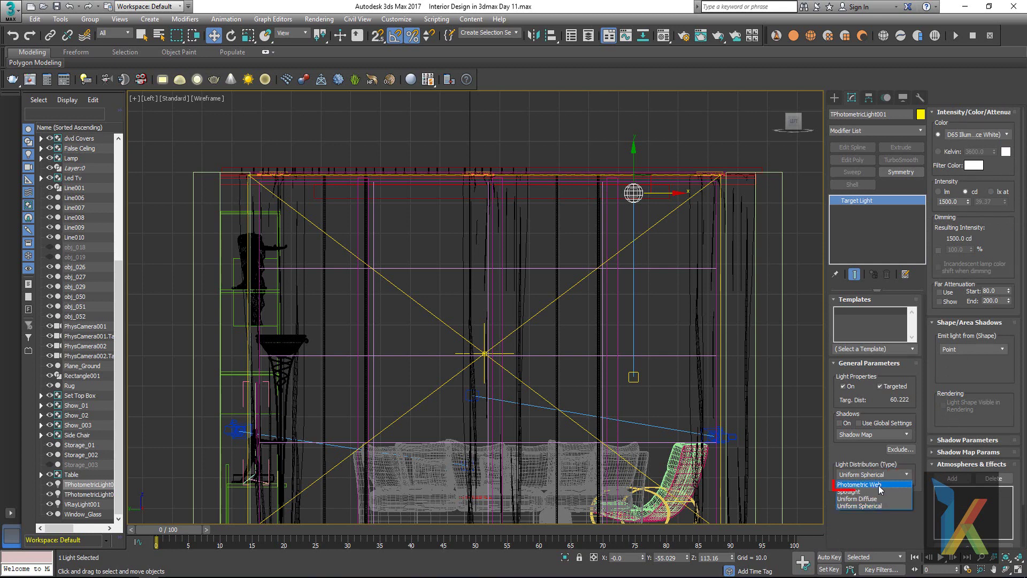
click(879, 486)
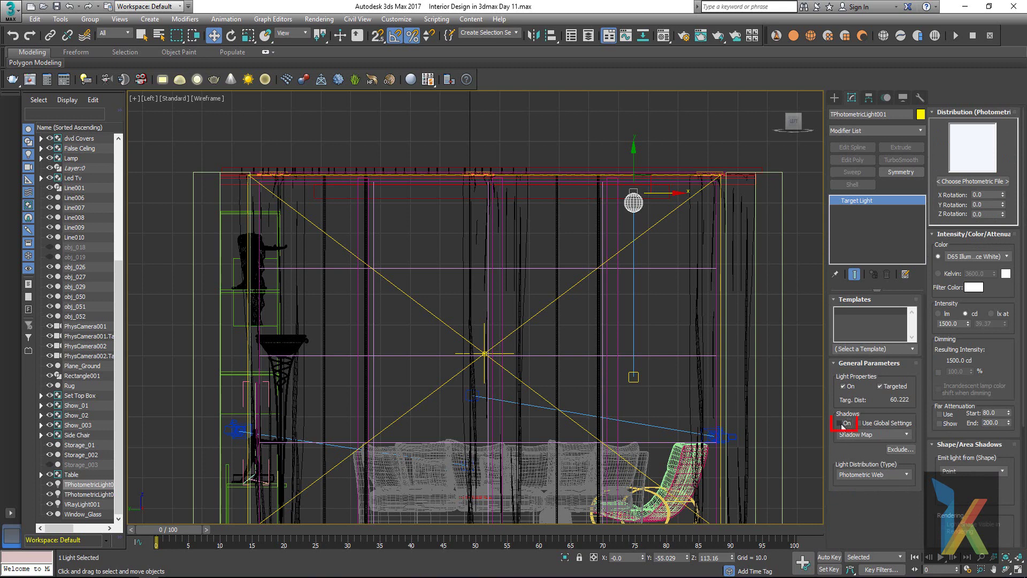
click(905, 434)
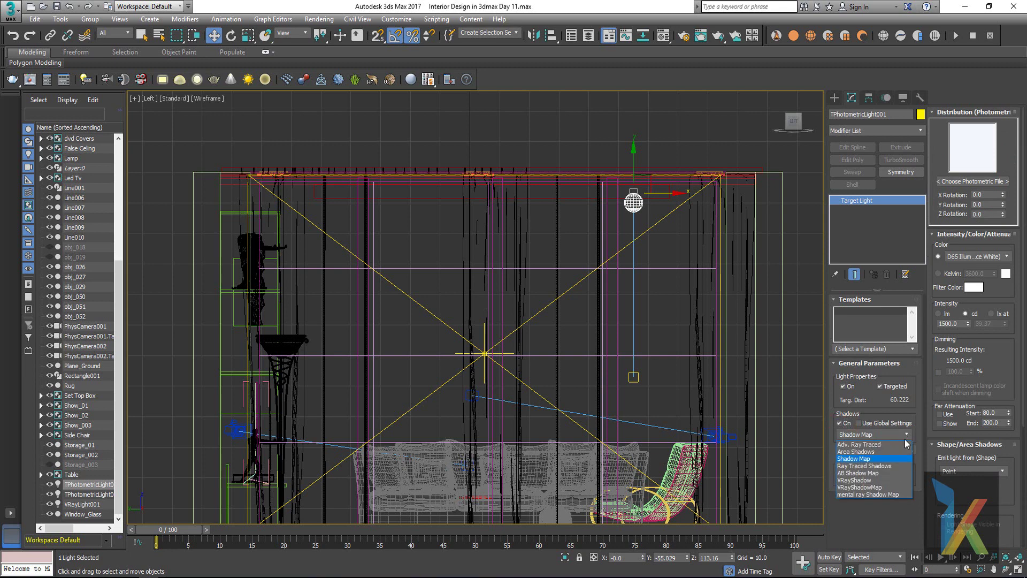
click(898, 480)
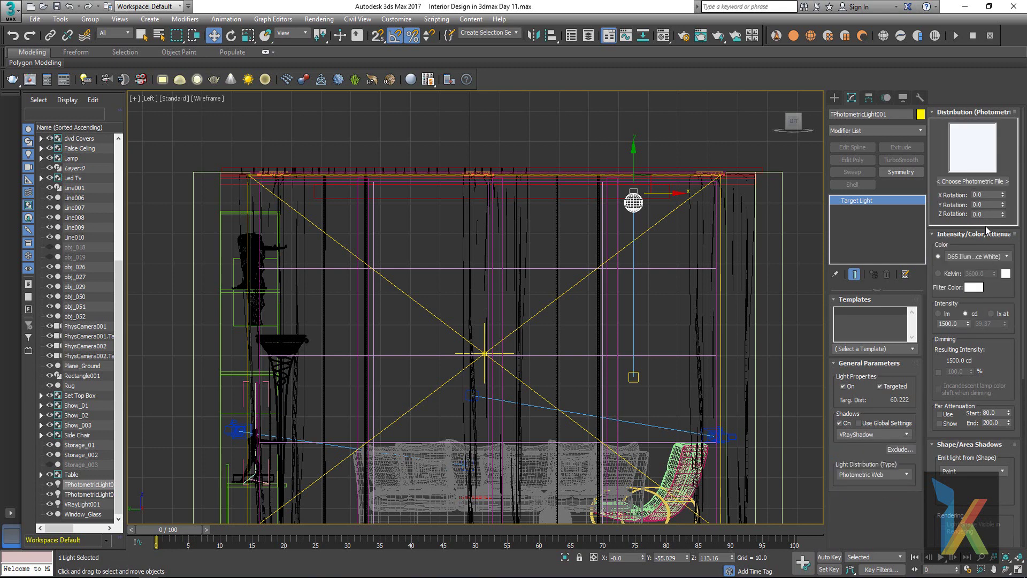
Step: Load the photometric file 1589835-nice.IES from the import folder into the light
click(972, 181)
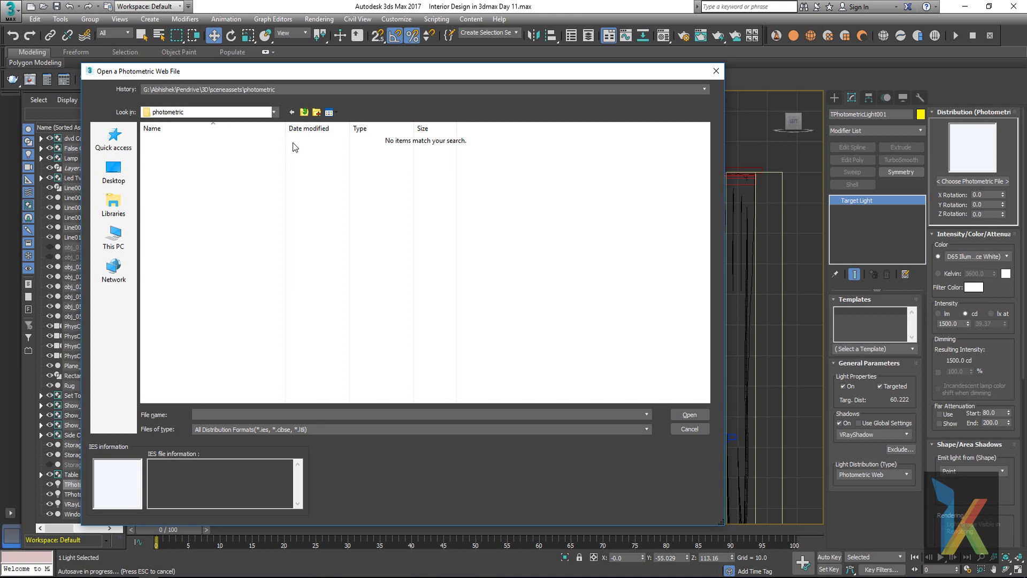
key(Escape)
click(948, 181)
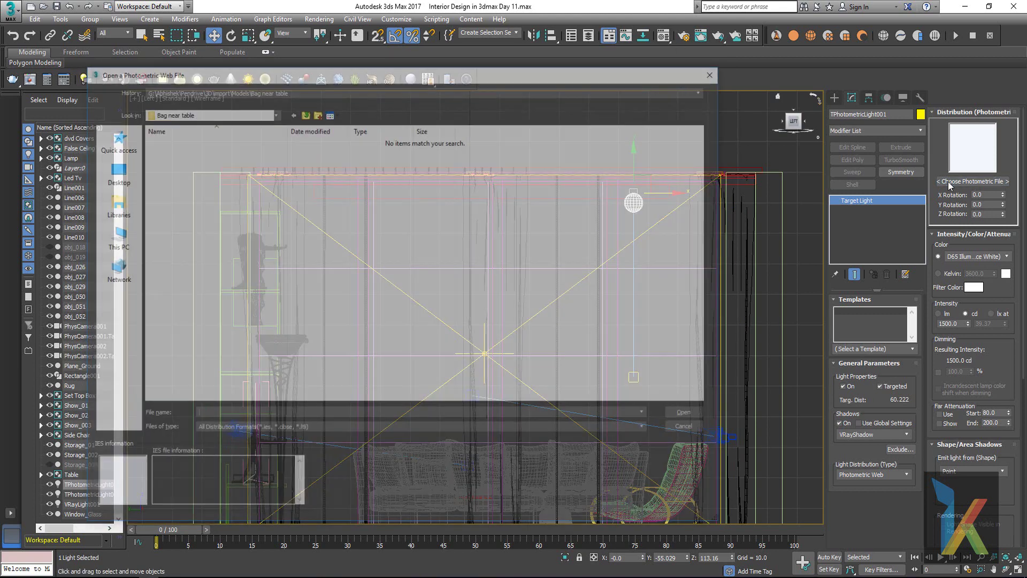
click(304, 112)
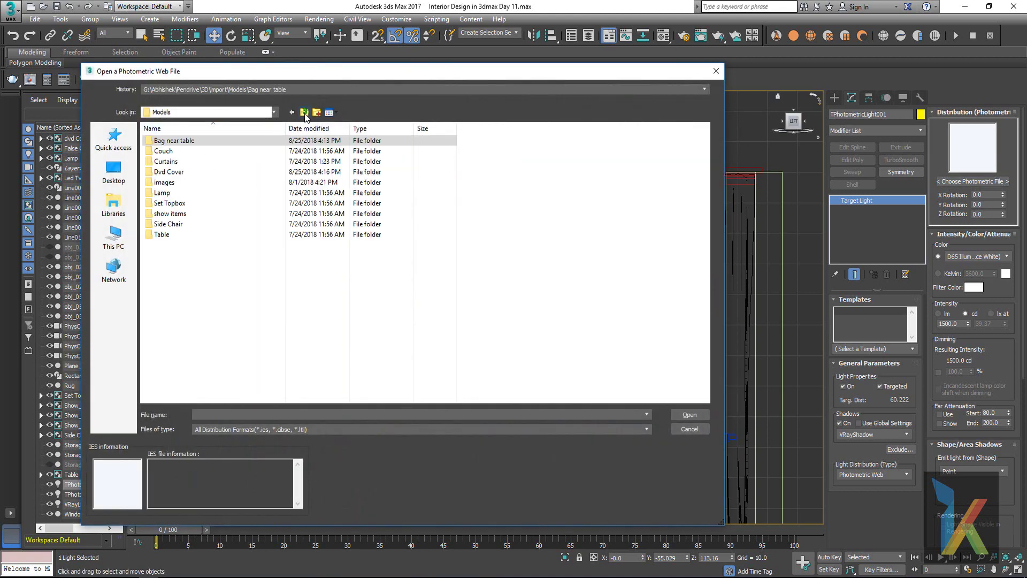
click(304, 113)
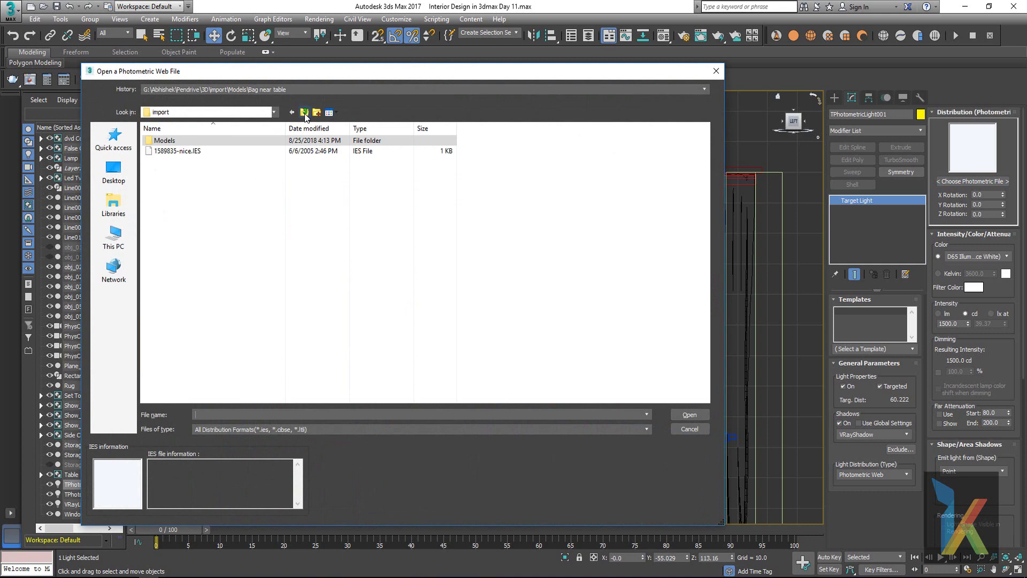
click(187, 153)
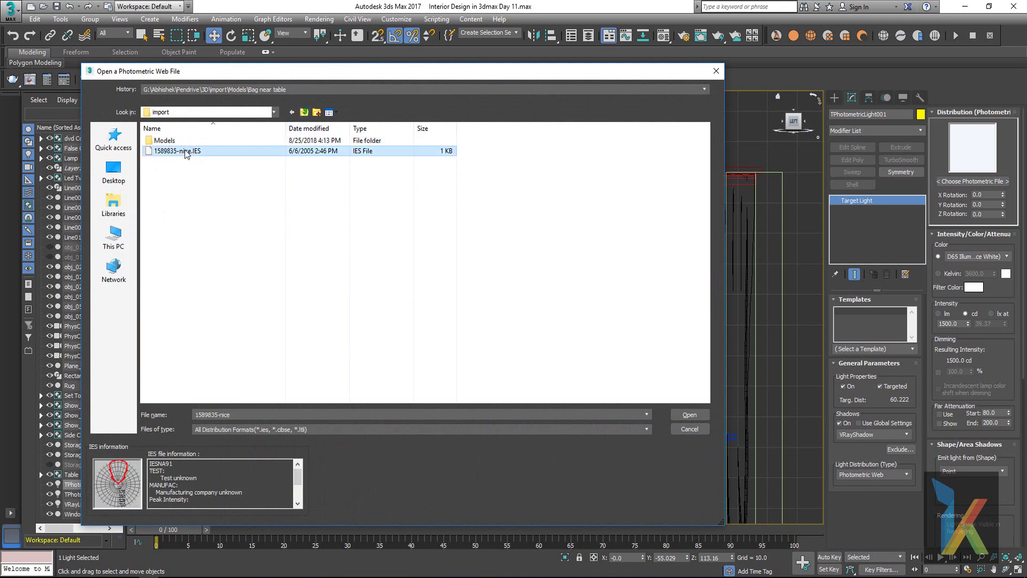
click(690, 415)
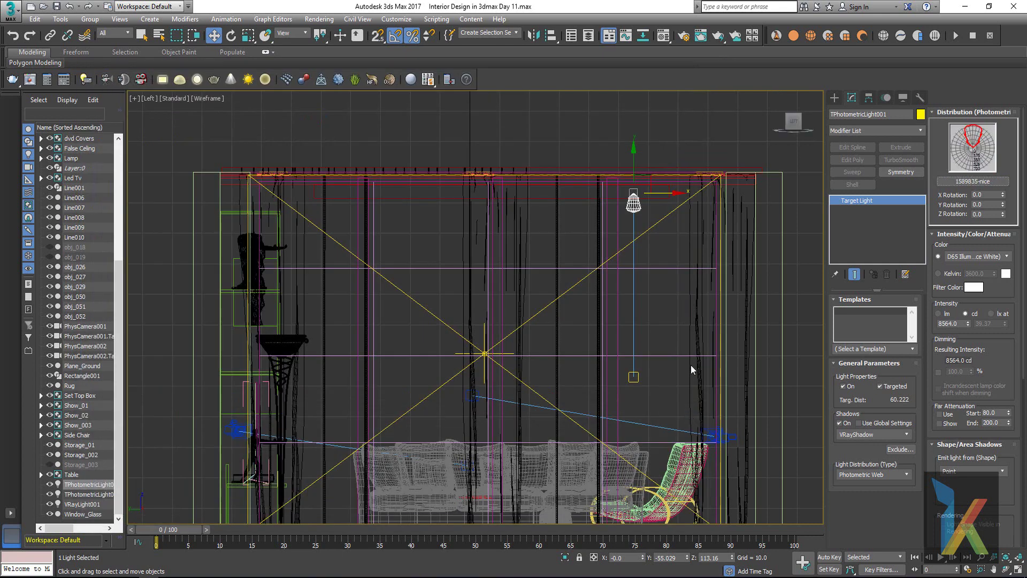
Step: Turn off the light's Targeted option to make it a free light
click(880, 386)
right_click(698, 313)
key(Escape)
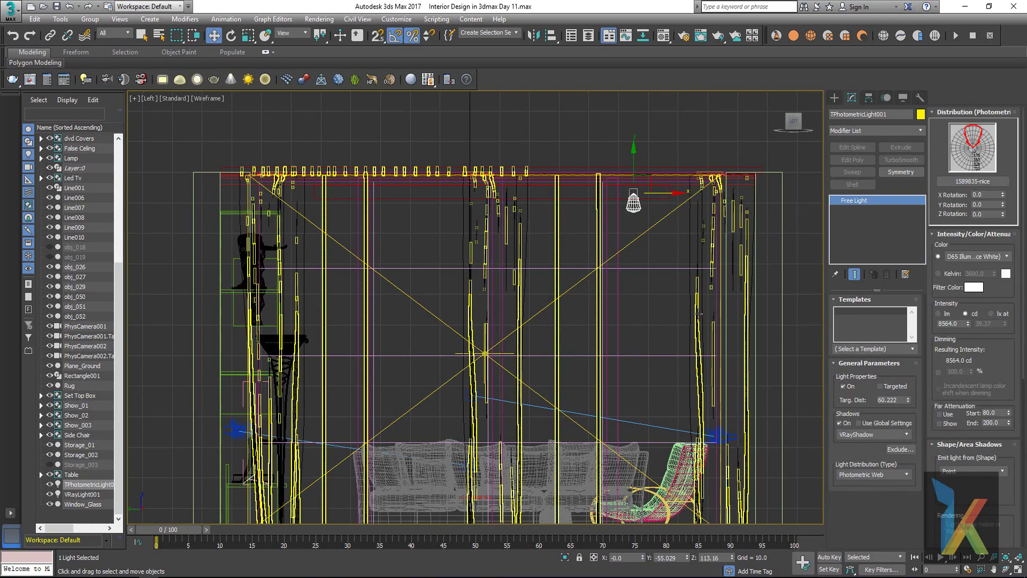
Step: Move the light in the Top view to the center of the ceiling fixture ring in the curtain-side corner, about X 105.7, Y -80.8
key(t)
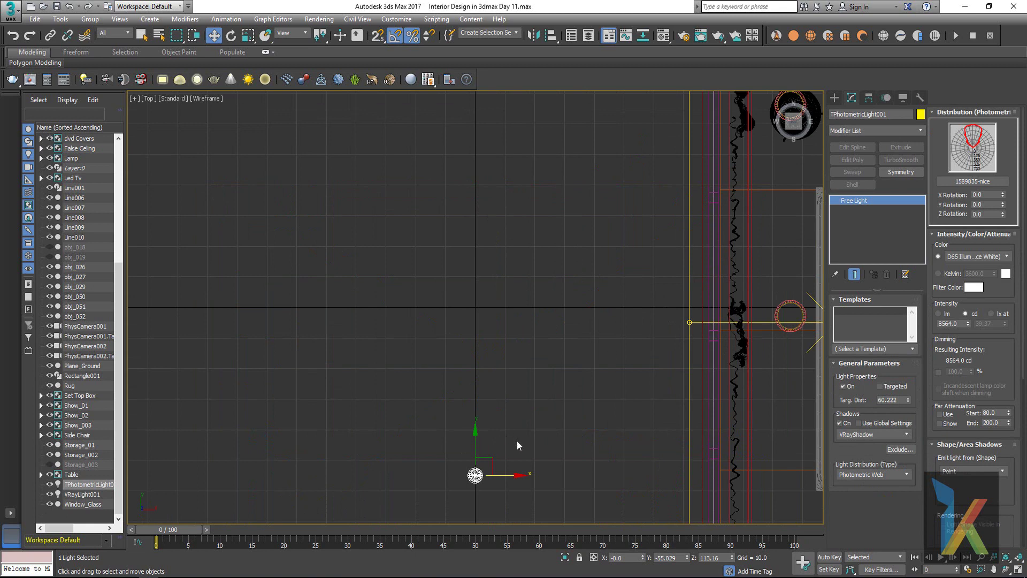
scroll(535, 434, down, 3)
middle_drag(541, 429, 432, 363)
drag(422, 388, 580, 427)
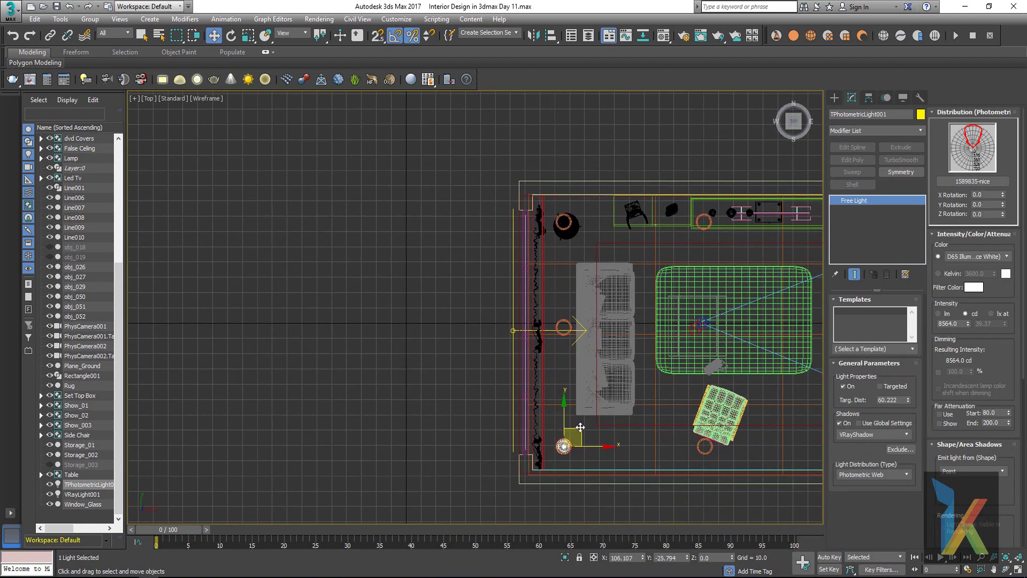
scroll(612, 429, up, 8)
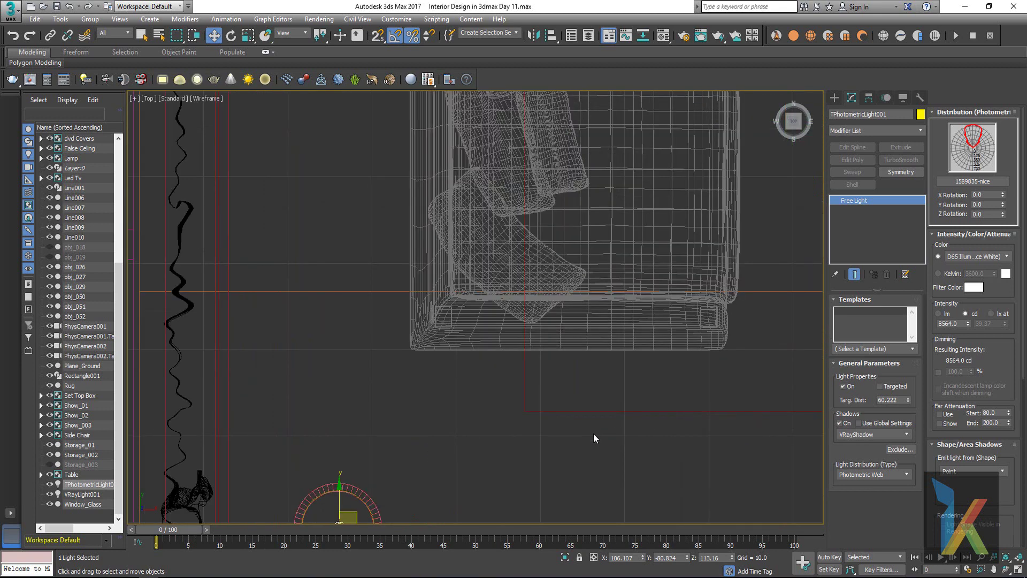
middle_drag(481, 419, 738, 271)
drag(638, 349, 635, 349)
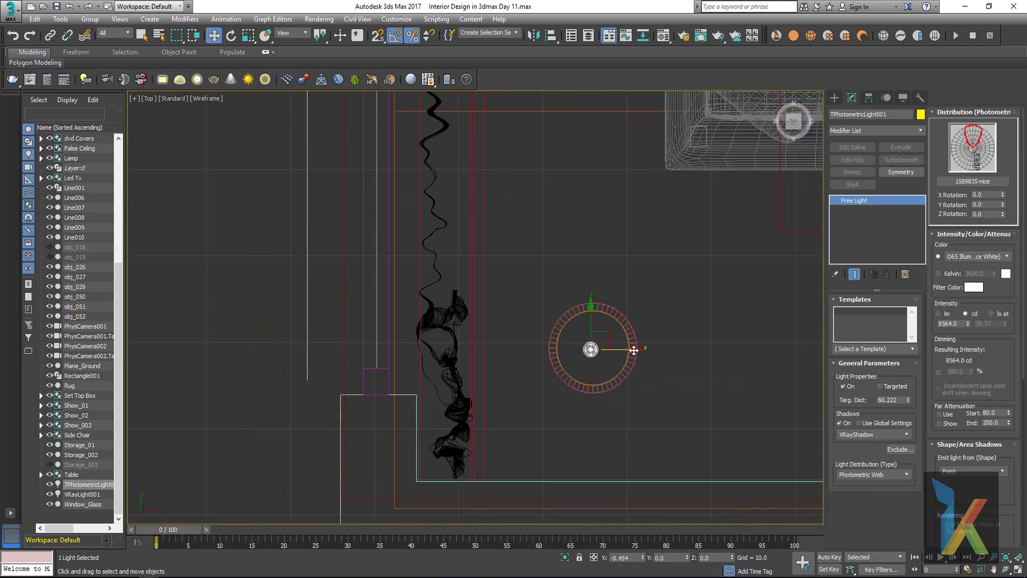
Step: Show the scene through PhysCamera001
key(c)
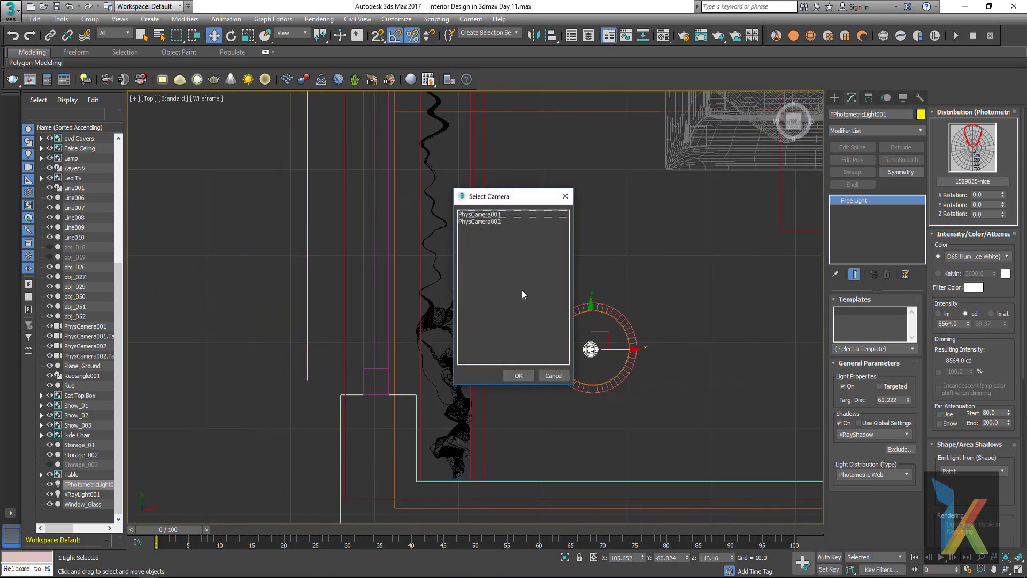
click(493, 214)
click(518, 375)
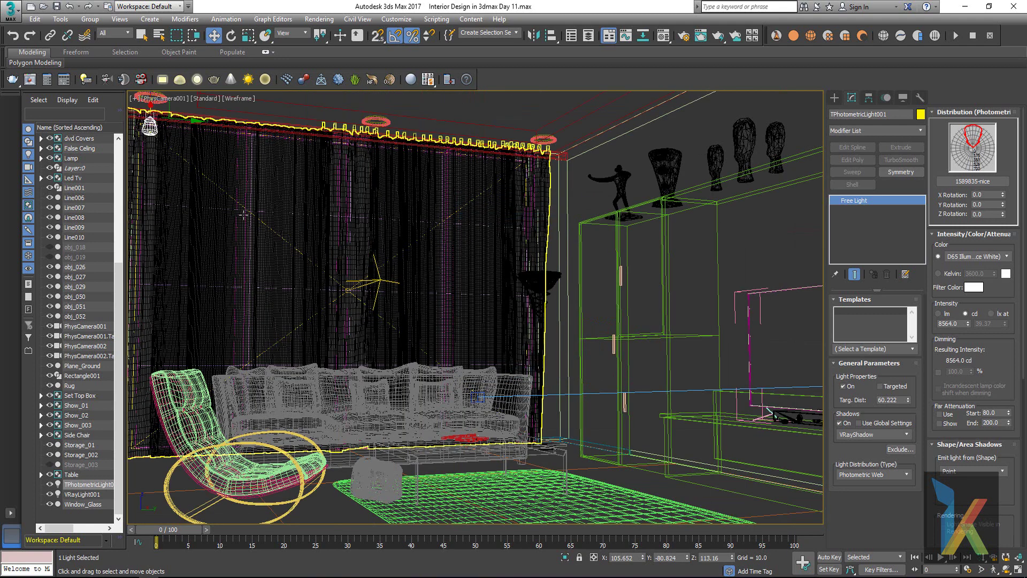
Step: In the Left view, raise the photometric light to just below the ceiling fixture ring, at about Z 117.2
key(l)
middle_drag(689, 220, 398, 284)
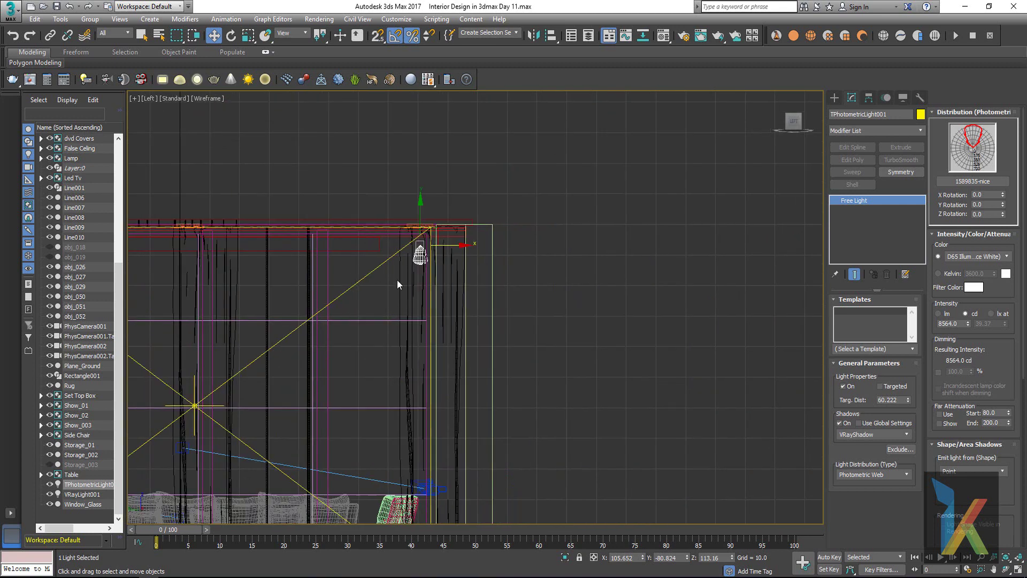
scroll(399, 285, up, 4)
middle_drag(385, 158, 493, 273)
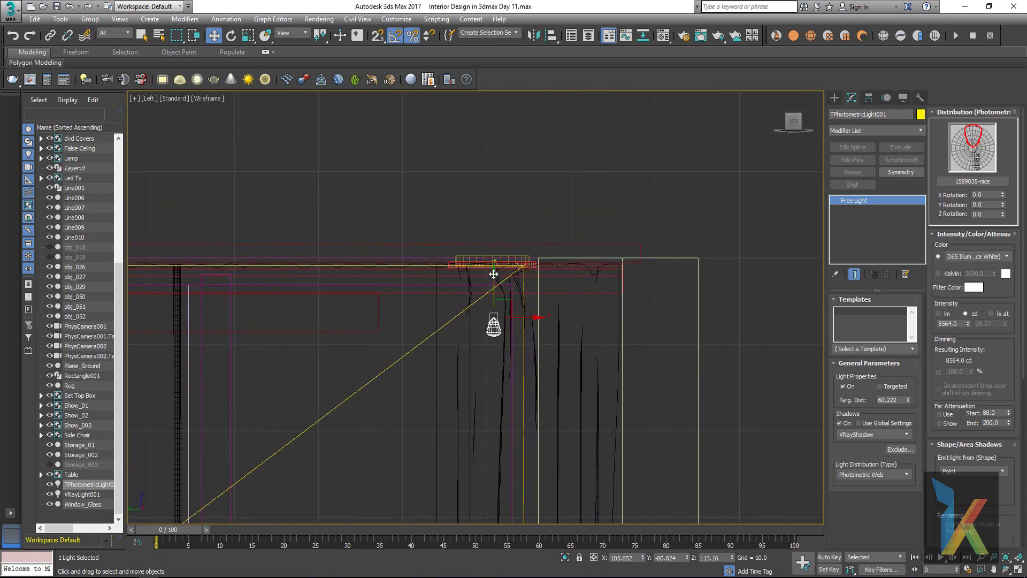
drag(493, 274, 494, 256)
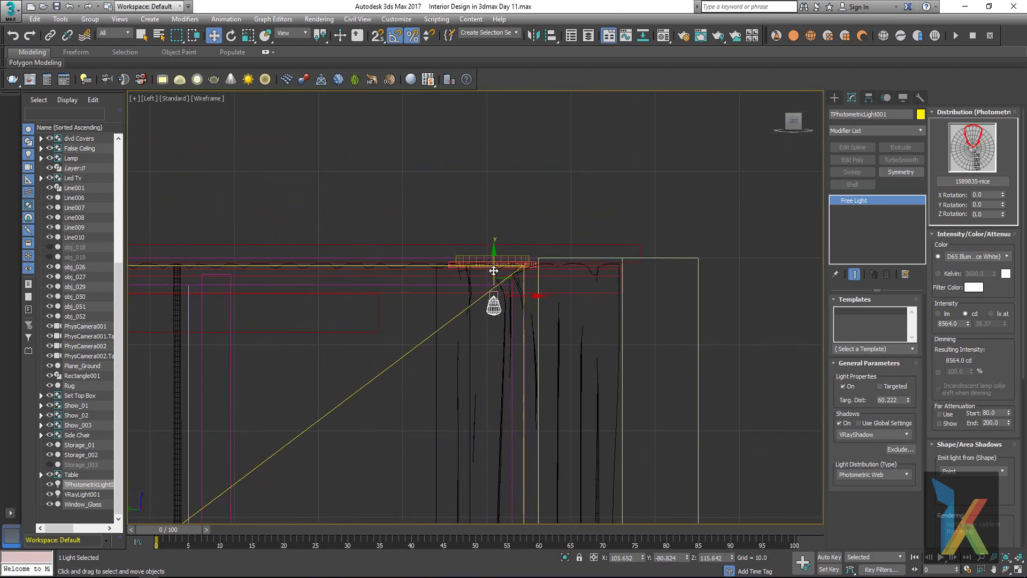
scroll(494, 257, up, 6)
drag(482, 327, 482, 287)
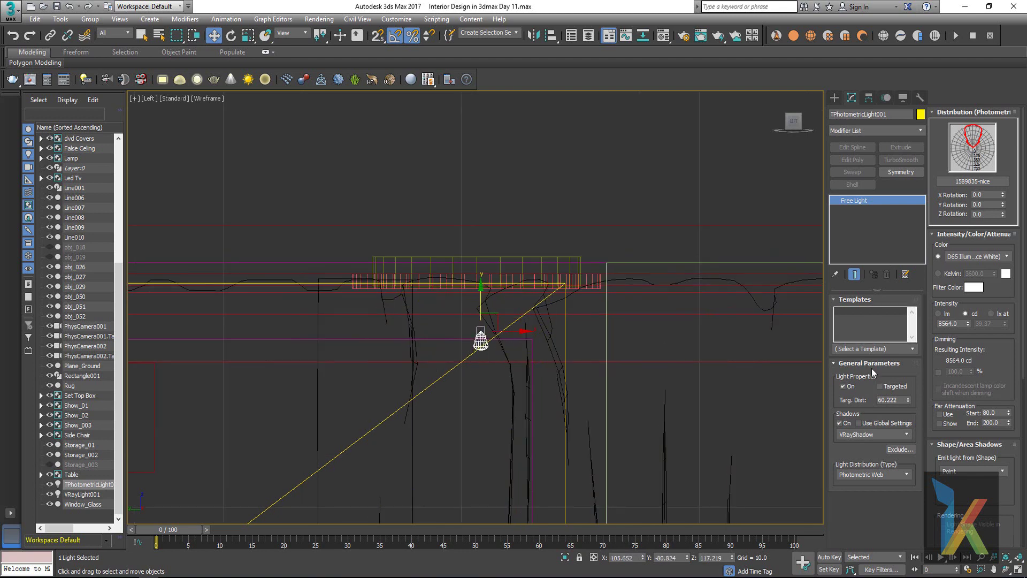
Step: Turn the light's Targeted option back on and raise its target to about Z 66.8 in the Left view
click(880, 387)
scroll(548, 399, up, 6)
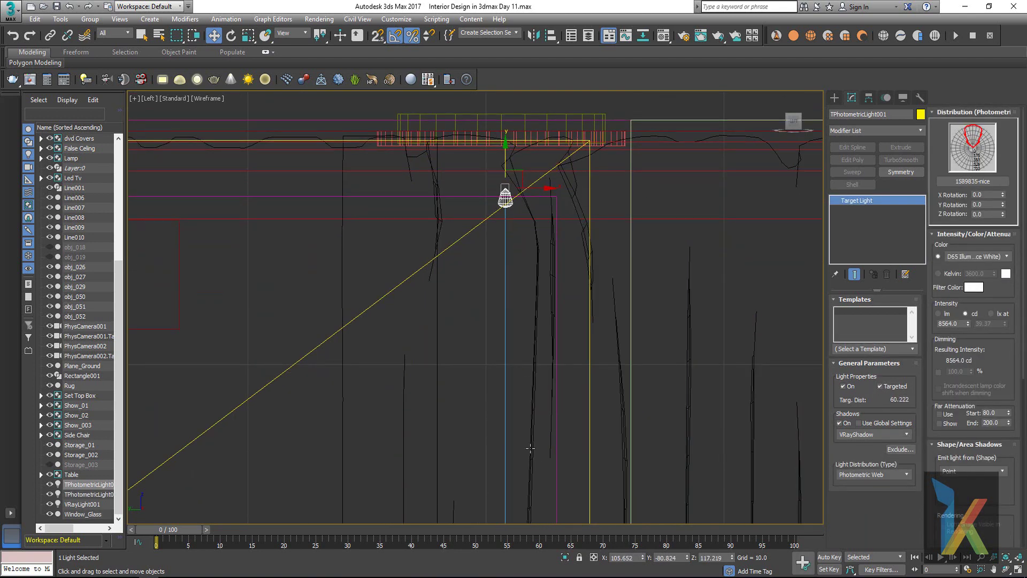
scroll(539, 241, down, 6)
scroll(551, 362, up, 5)
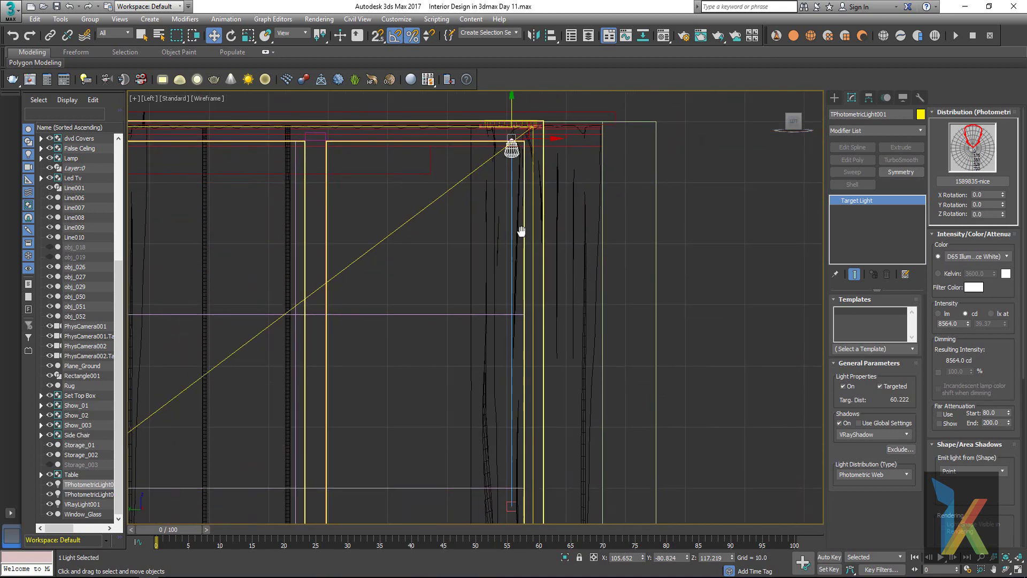
click(504, 423)
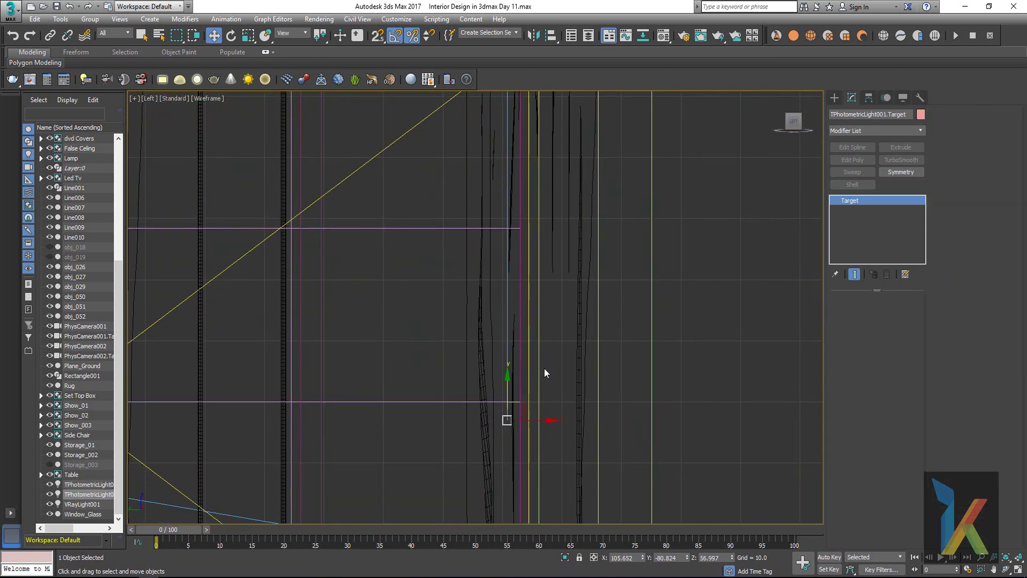
drag(507, 366, 499, 322)
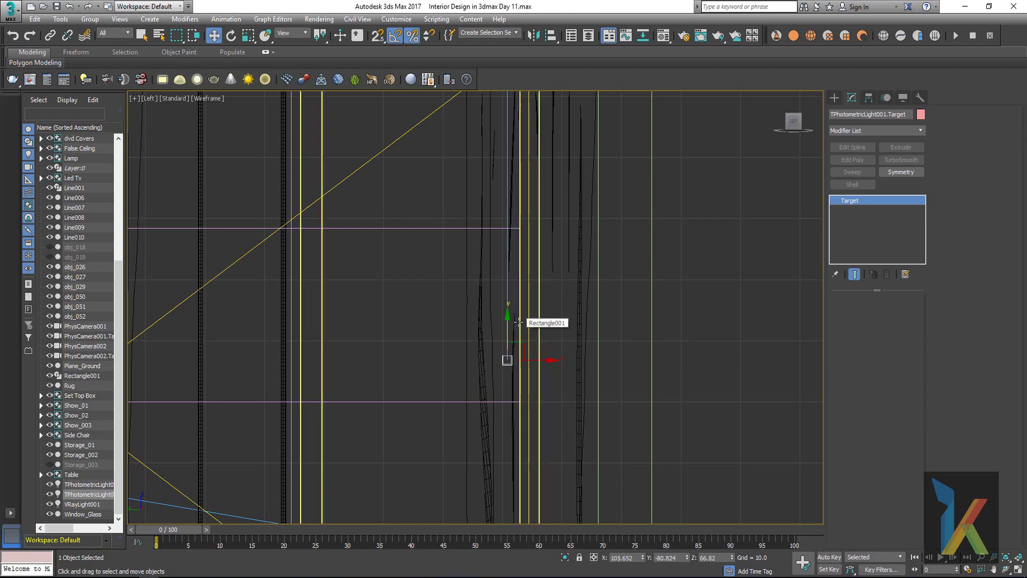
Step: Inspect the light and its target in the Front view against the ceiling fixture and the floor lamp
key(f)
key(z)
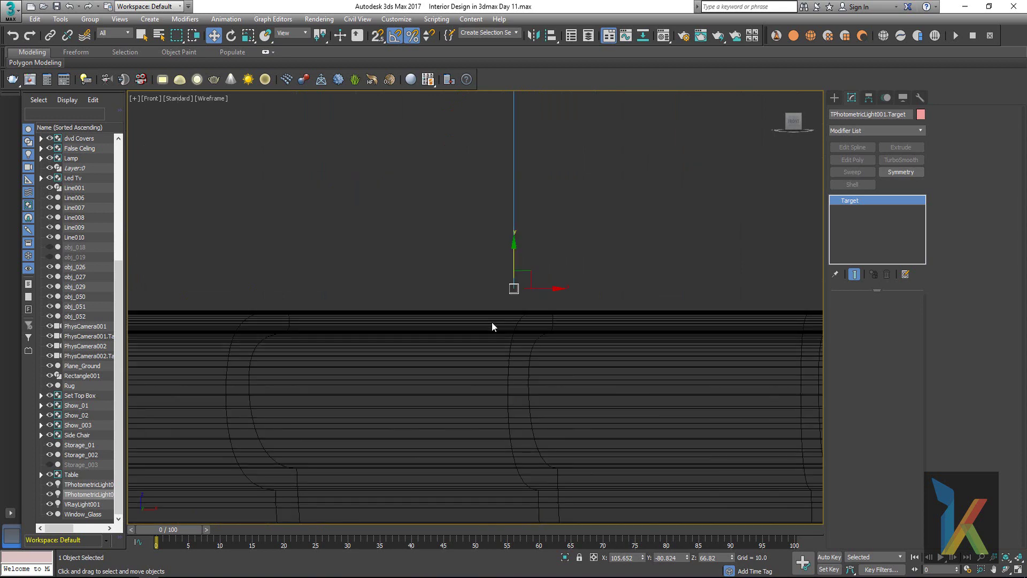
scroll(539, 341, down, 5)
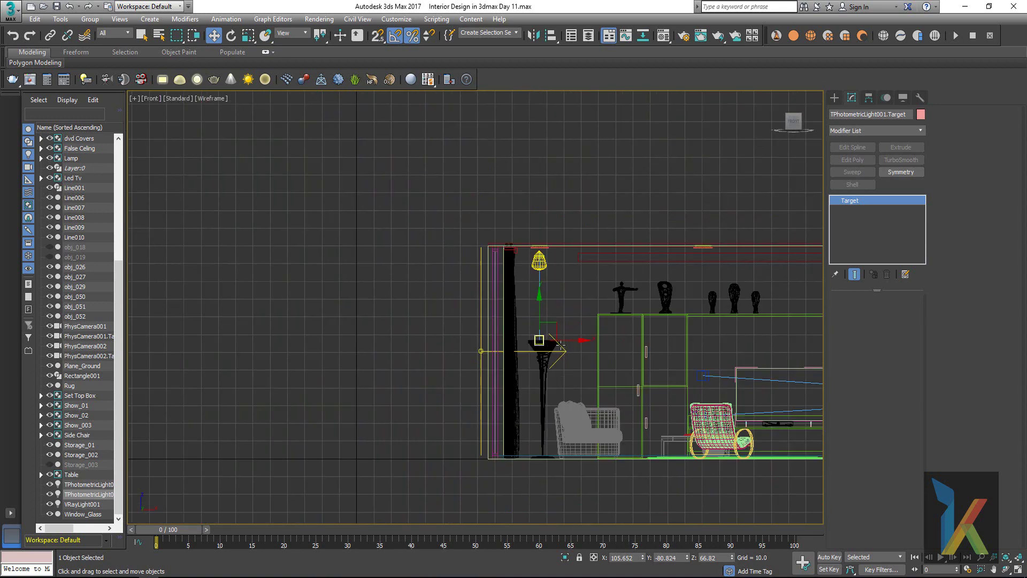
scroll(540, 340, up, 3)
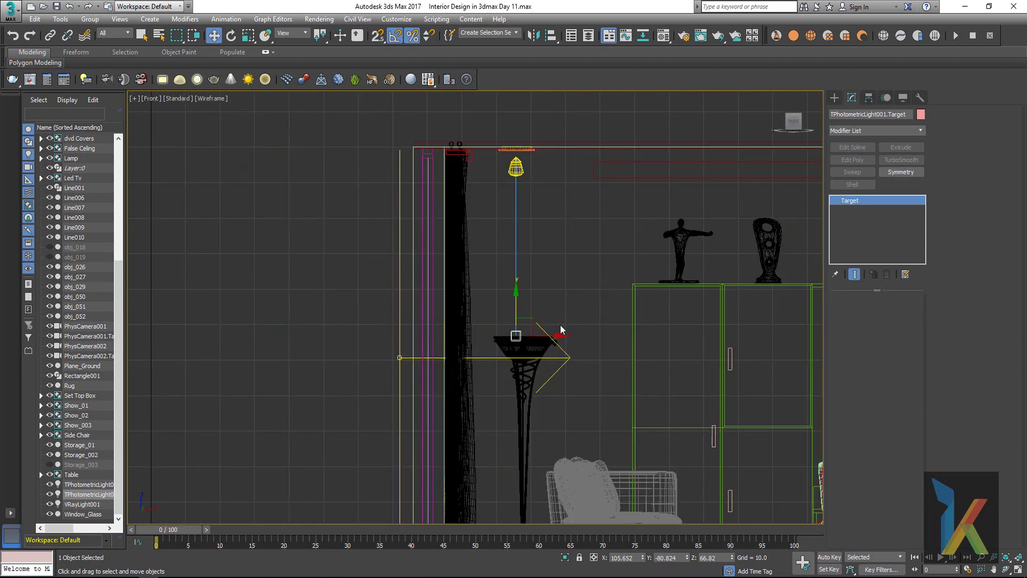
click(515, 219)
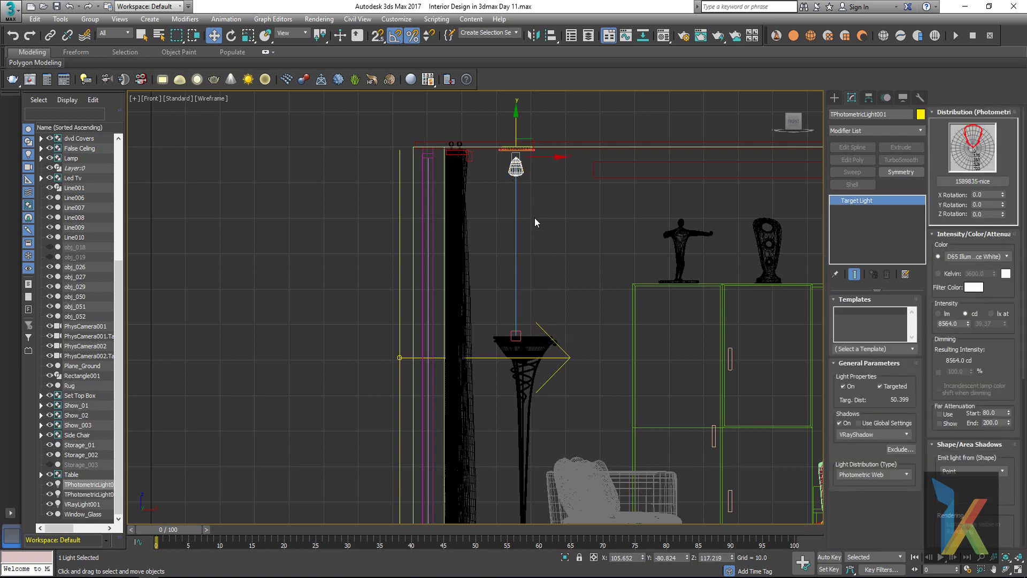
click(117, 39)
click(115, 43)
click(631, 252)
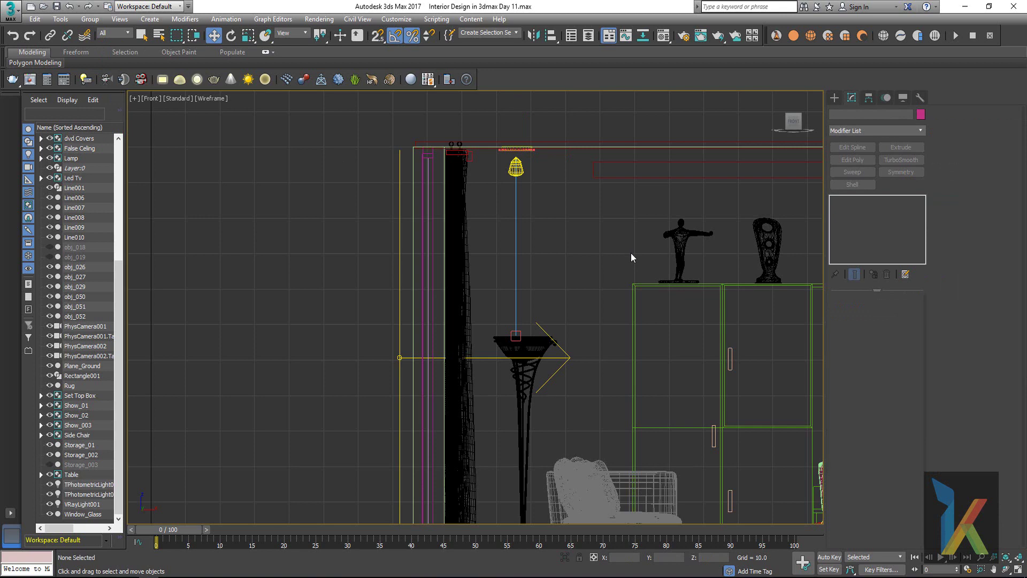
Step: Show the scene through PhysCamera001
key(c)
click(497, 215)
click(518, 375)
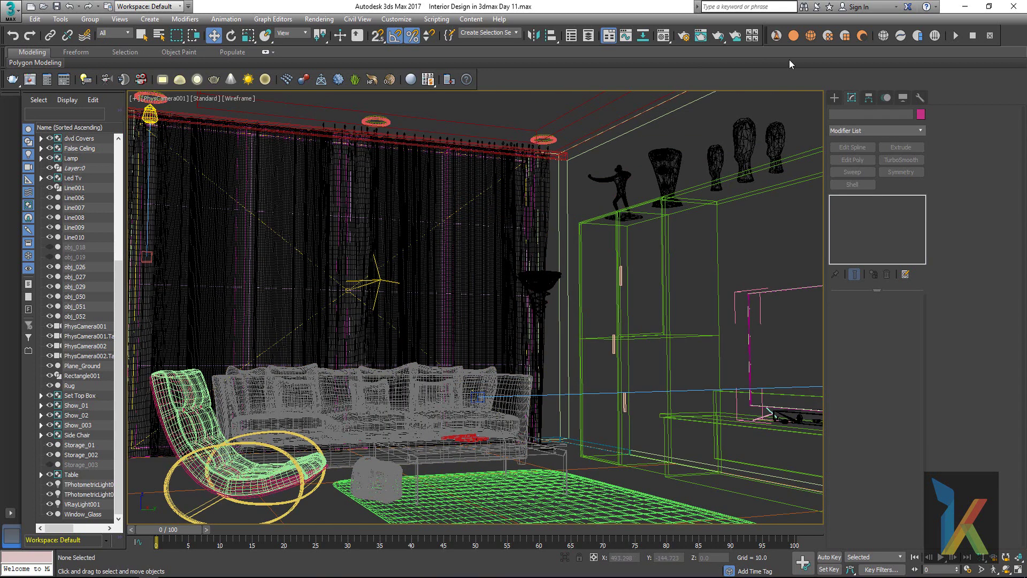
Step: Open the render setup beside the viewport scene and expand the V-Ray Frame buffer settings
click(686, 35)
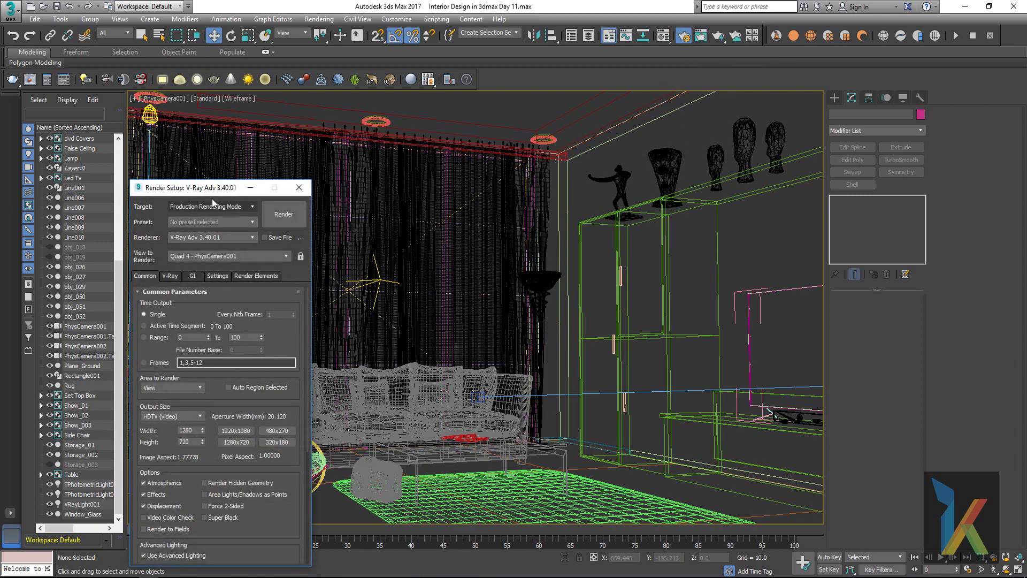
drag(205, 185, 592, 85)
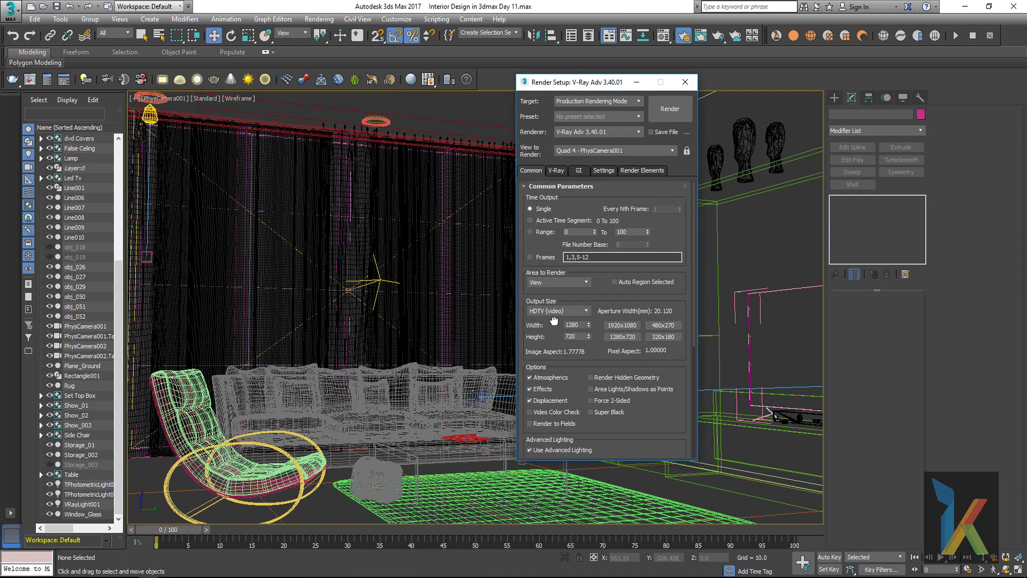
drag(554, 331, 554, 199)
click(555, 171)
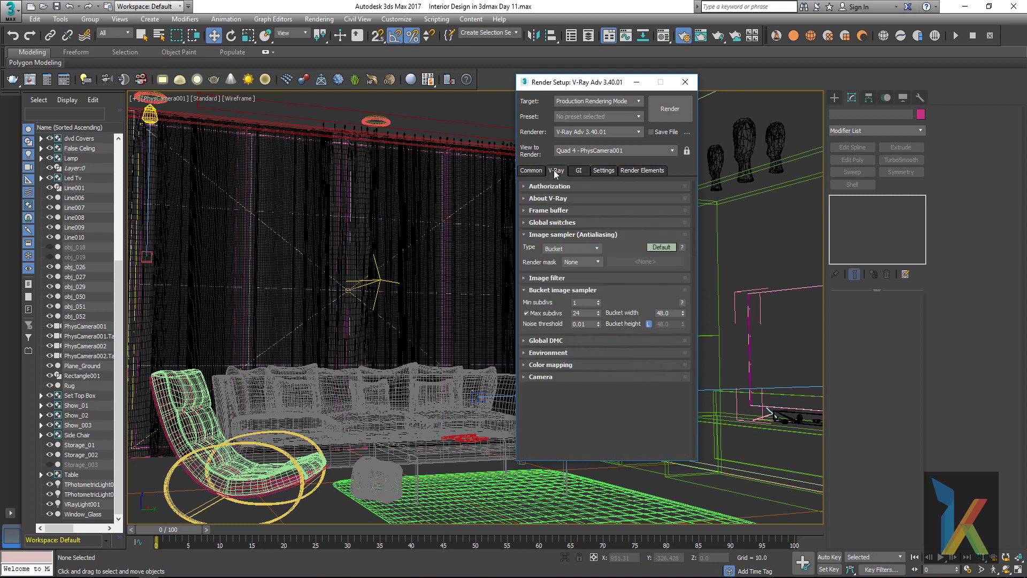
click(525, 198)
click(526, 198)
click(523, 212)
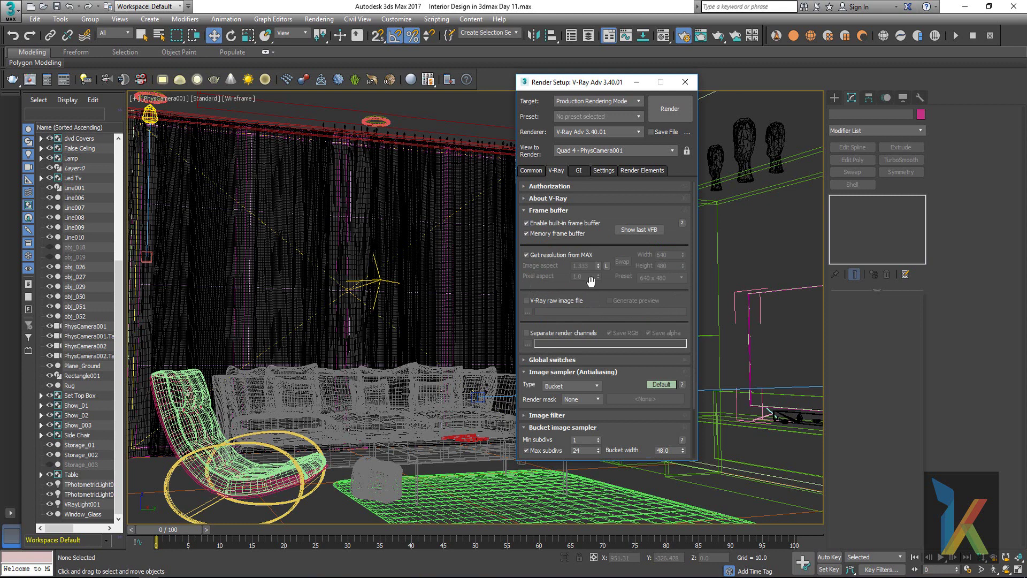
drag(593, 278, 591, 232)
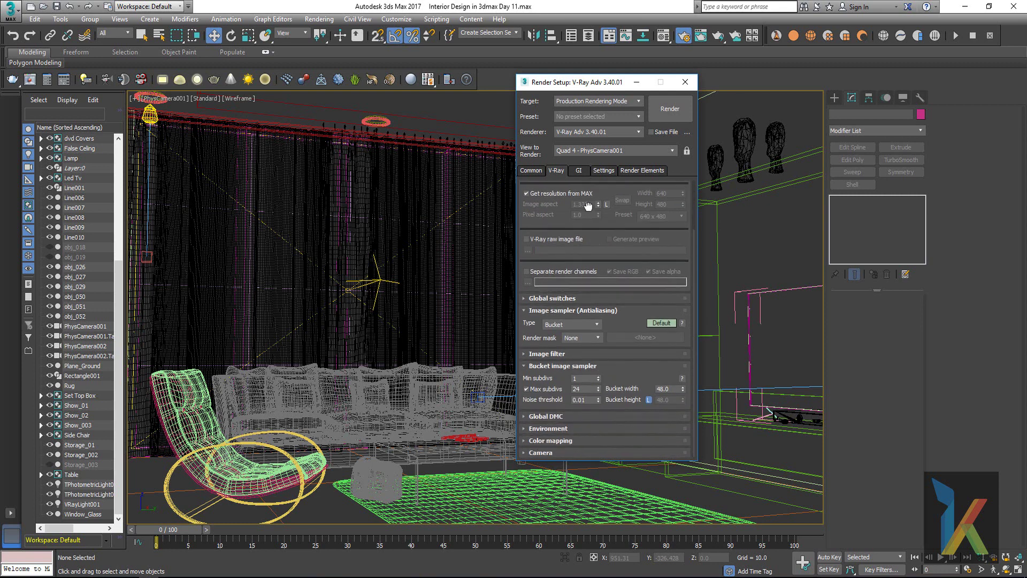
Step: Expand V-Ray's Global switches in Advanced mode to expose the material override options
click(524, 298)
click(659, 311)
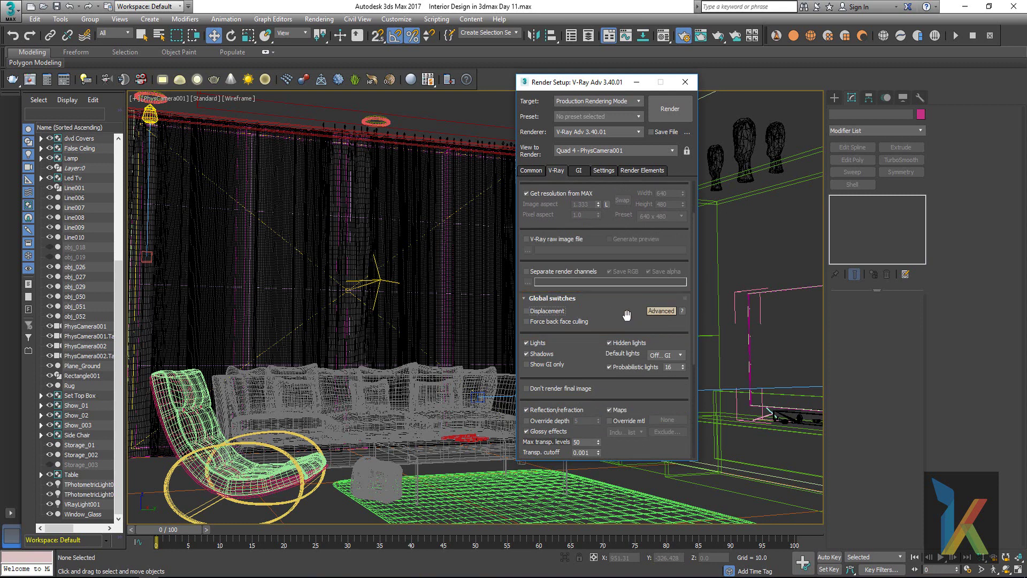
drag(626, 317, 626, 250)
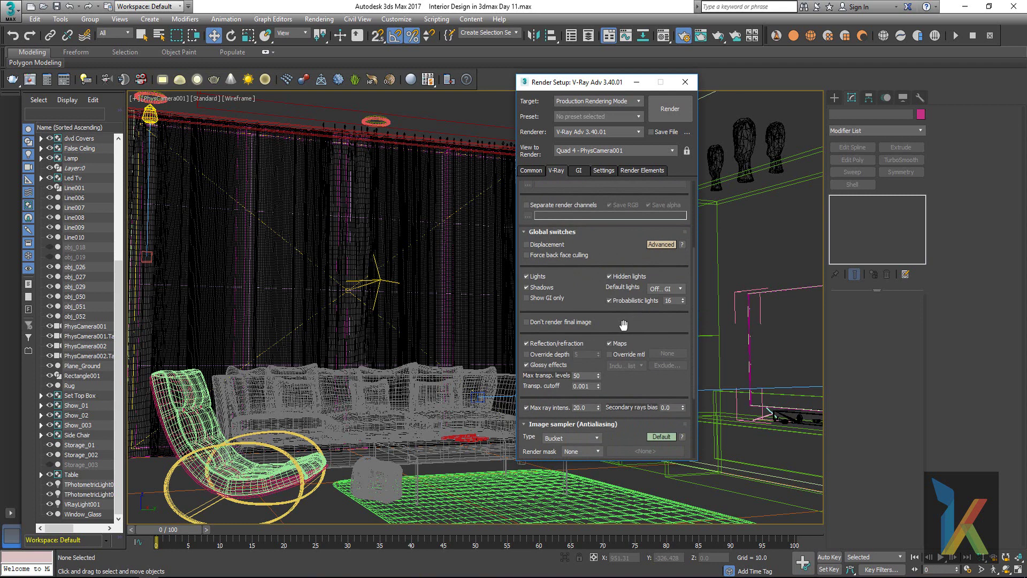
drag(621, 326, 624, 264)
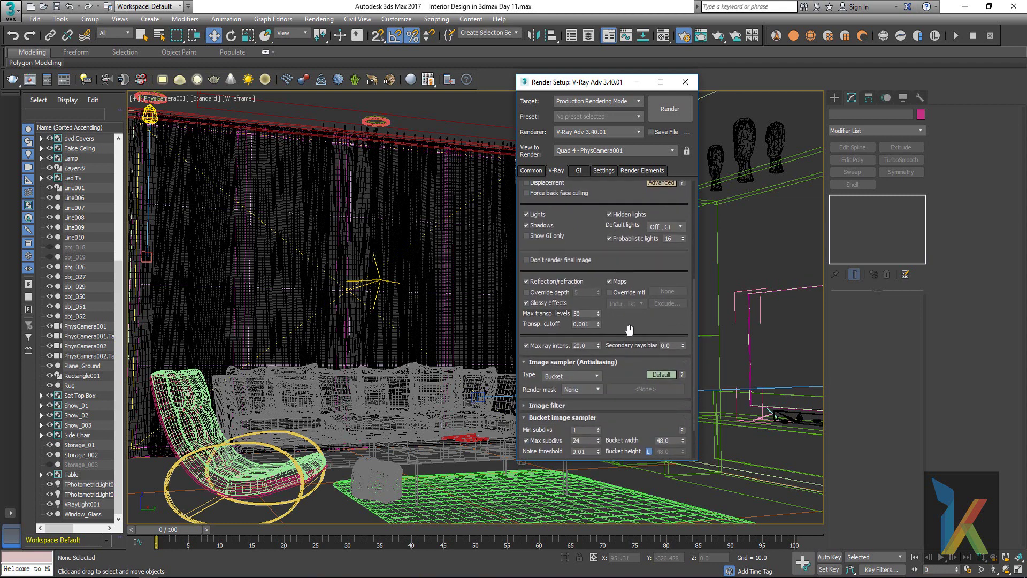
drag(626, 331, 630, 297)
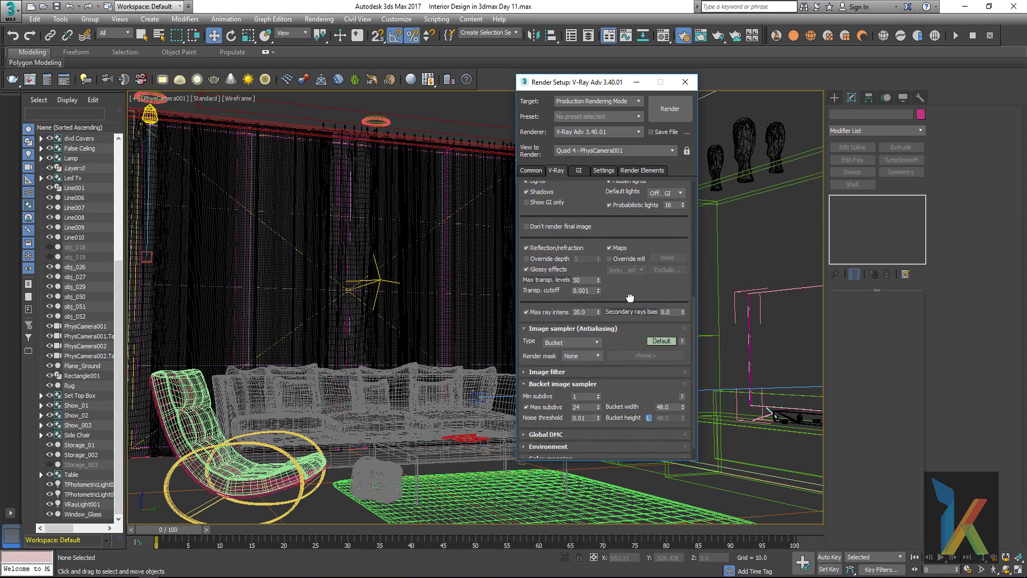
Step: Open the Material Editor and select the blue Material #13 sample for editing
right_click(489, 252)
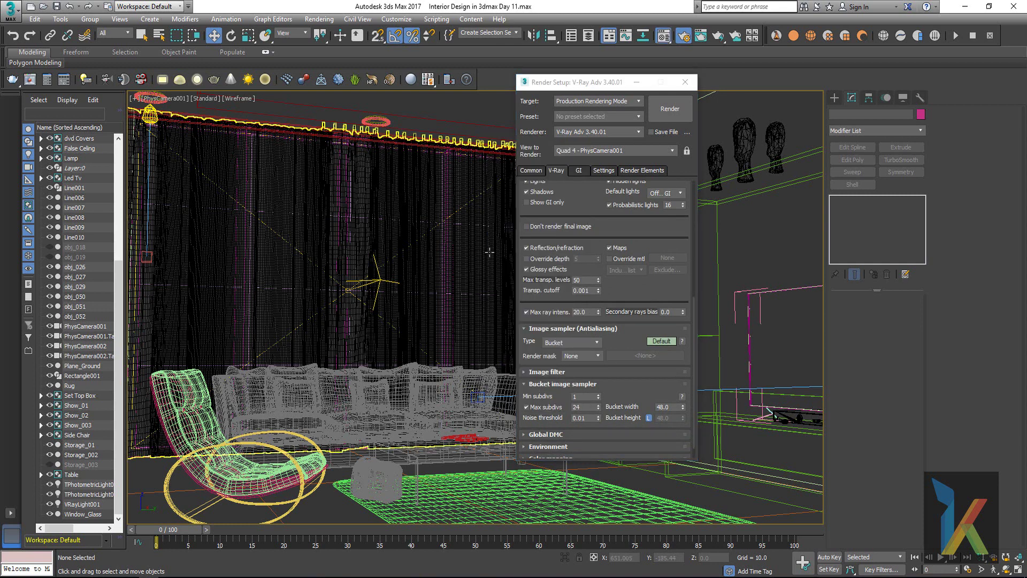
click(664, 35)
drag(658, 113, 342, 115)
click(268, 208)
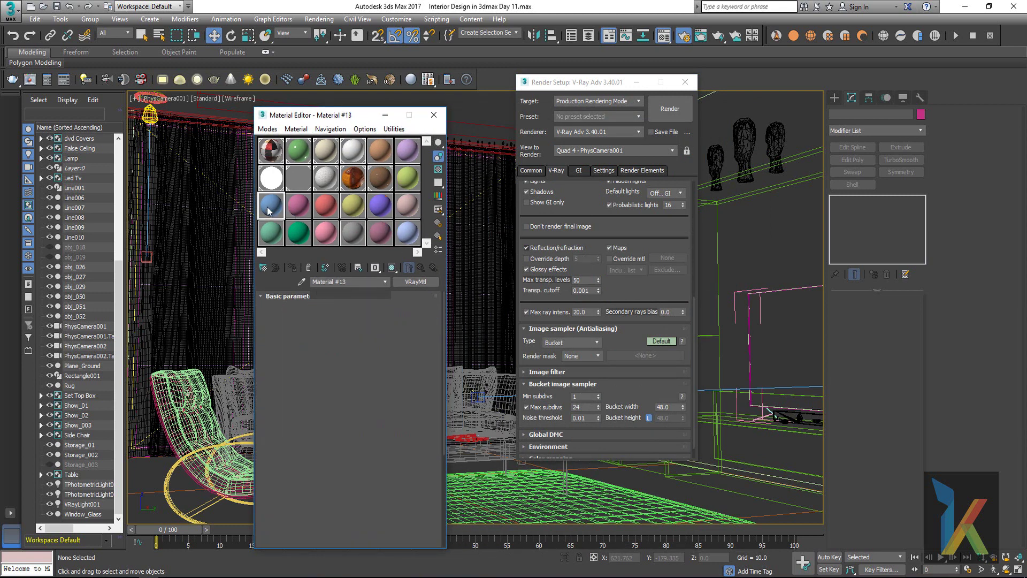
Step: Set the blue material's diffuse color to RGB 50, 50, 50 and rename the material Grey
click(322, 309)
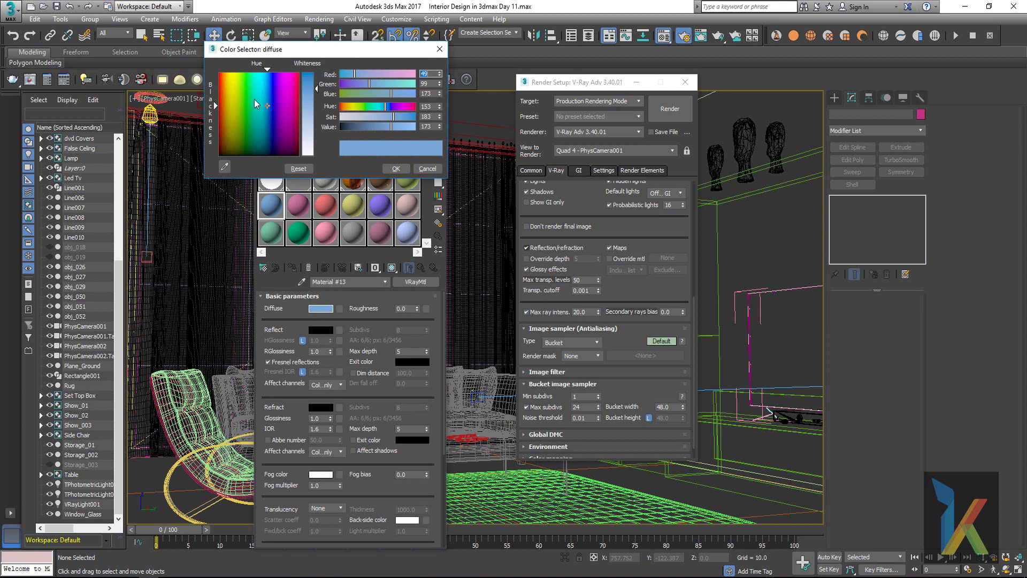
drag(255, 98, 214, 152)
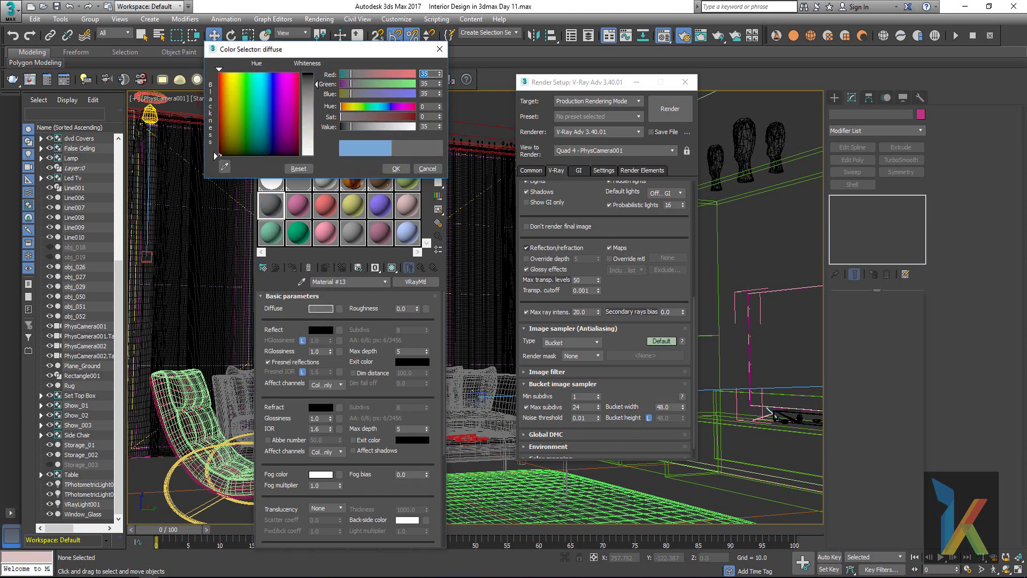
text(50)
key(Tab)
text(50)
key(Tab)
text(50)
key(Tab)
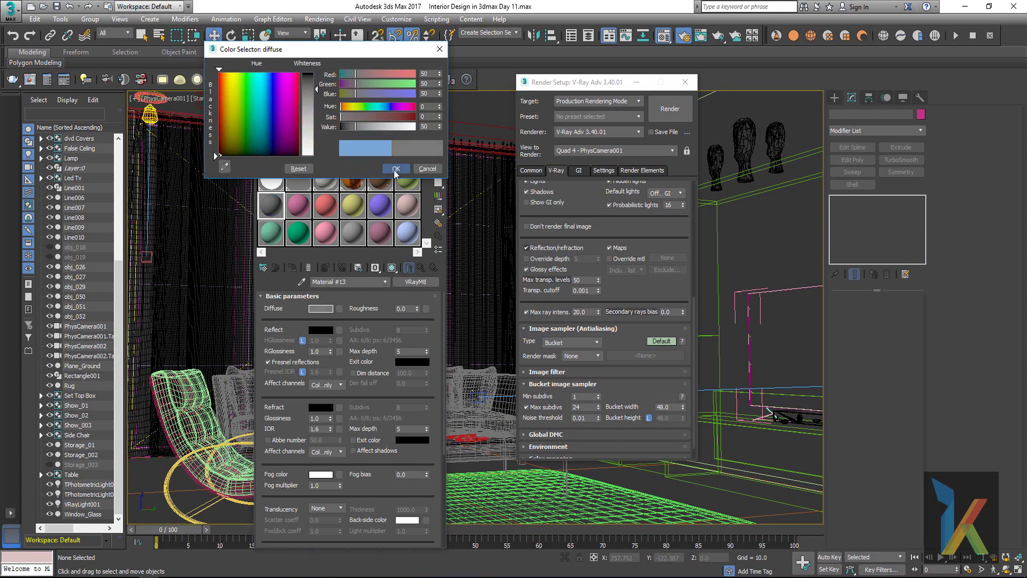
click(396, 169)
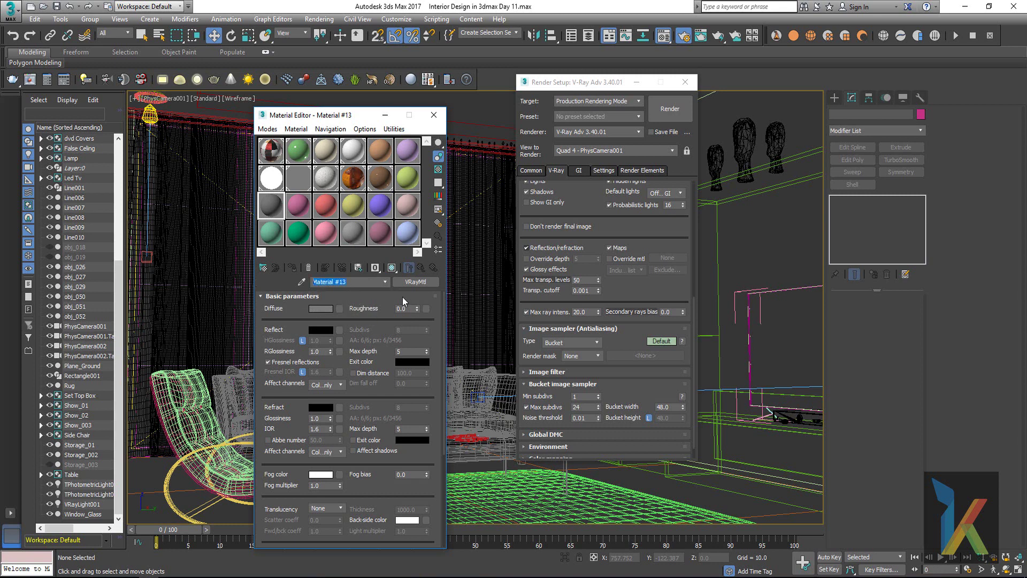
text(Grey)
Step: Enable Override mtl in the Global switches and assign the Grey material to it as a copy
click(609, 259)
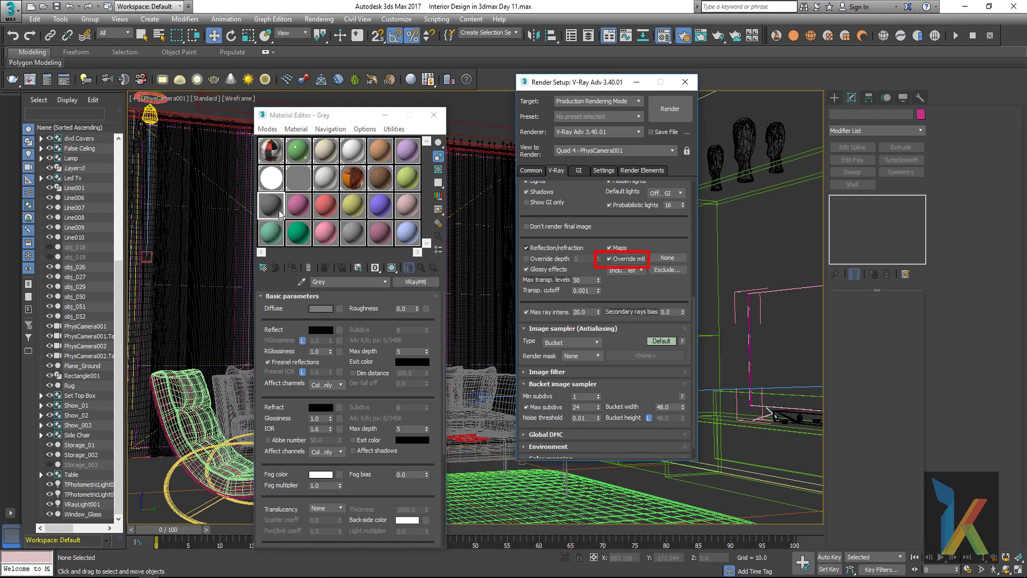
drag(281, 214, 667, 262)
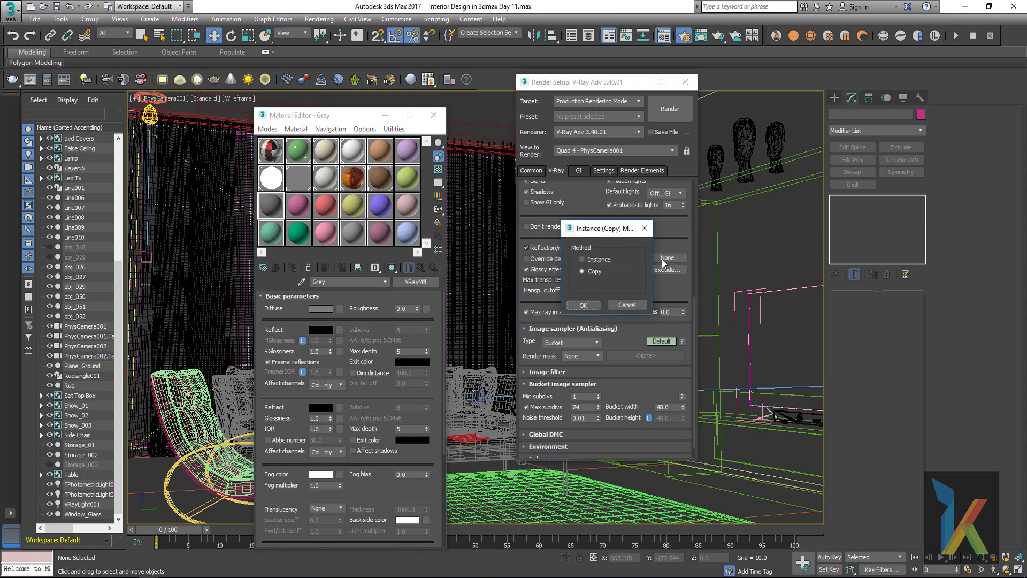
click(584, 306)
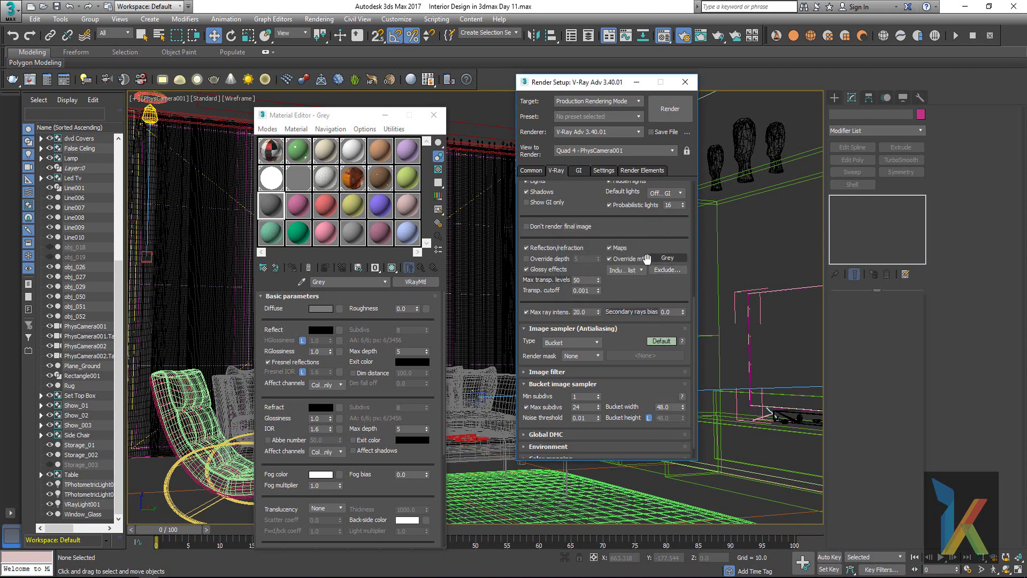
Step: Set the V-Ray image sampler type to Bucket and switch its settings to Expert mode
scroll(636, 284, down, 1)
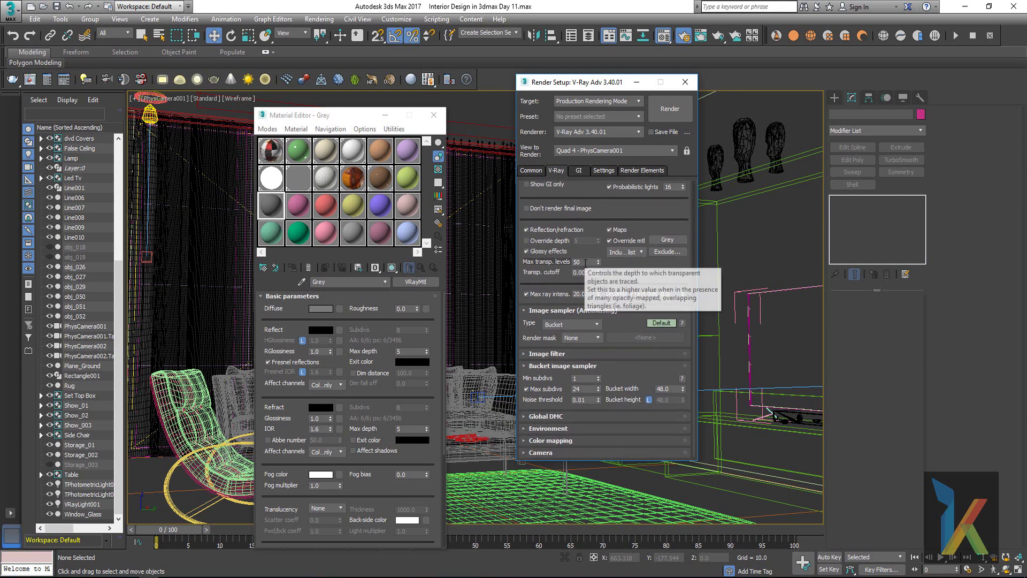
click(584, 327)
click(578, 334)
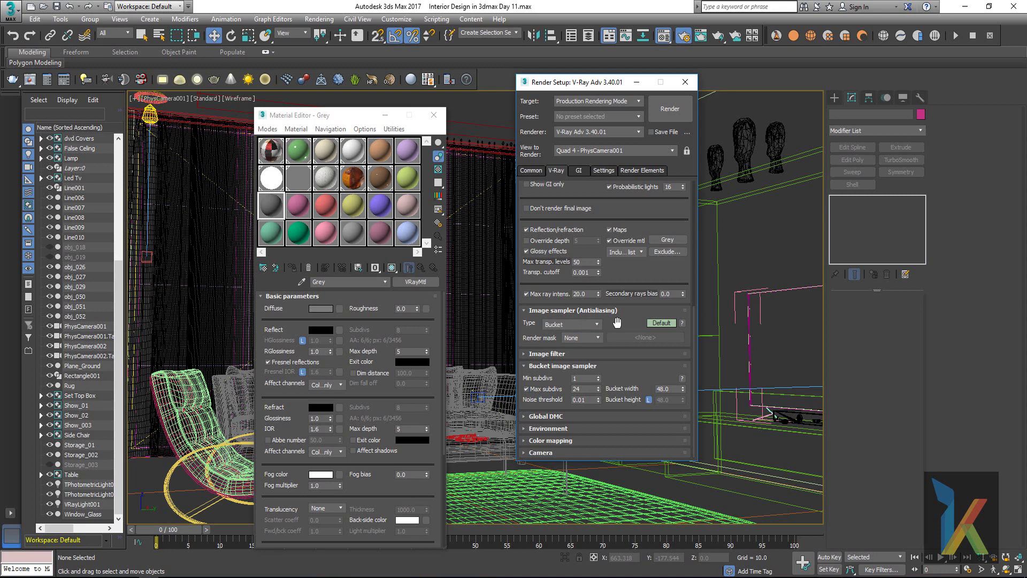
click(665, 323)
click(645, 322)
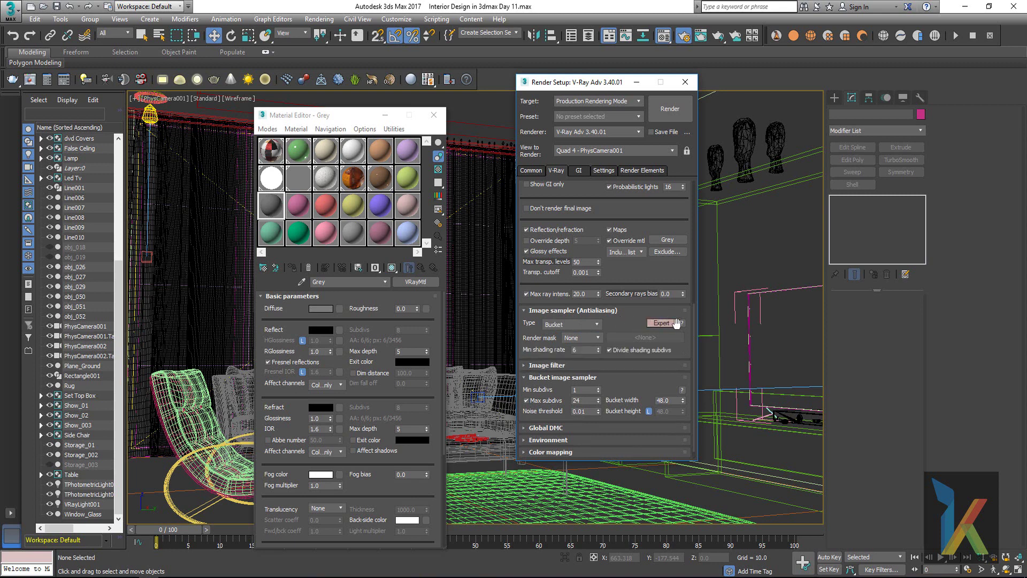
Step: Turn off the V-Ray image filter in the Image filter settings
scroll(622, 307, down, 1)
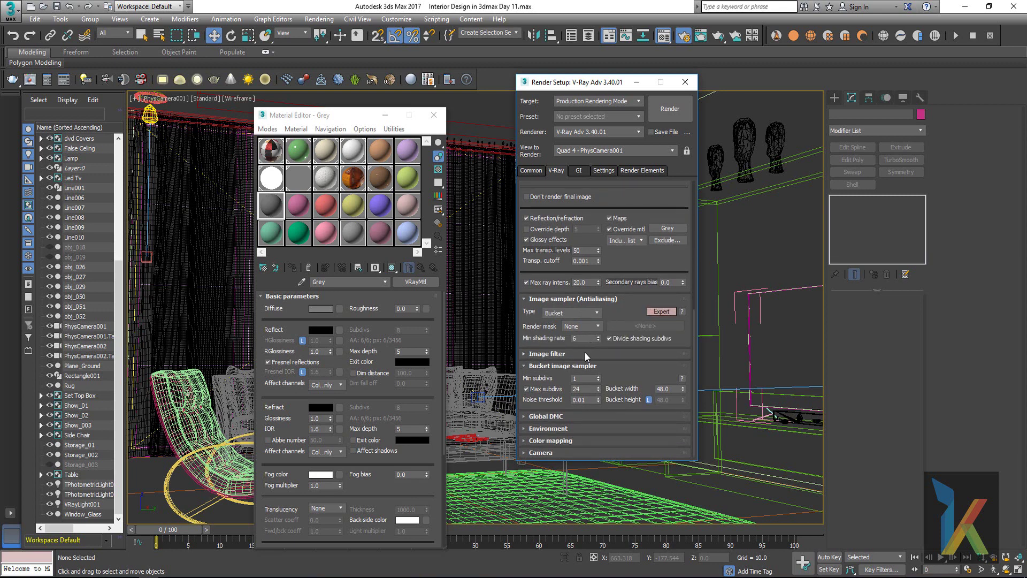
click(525, 355)
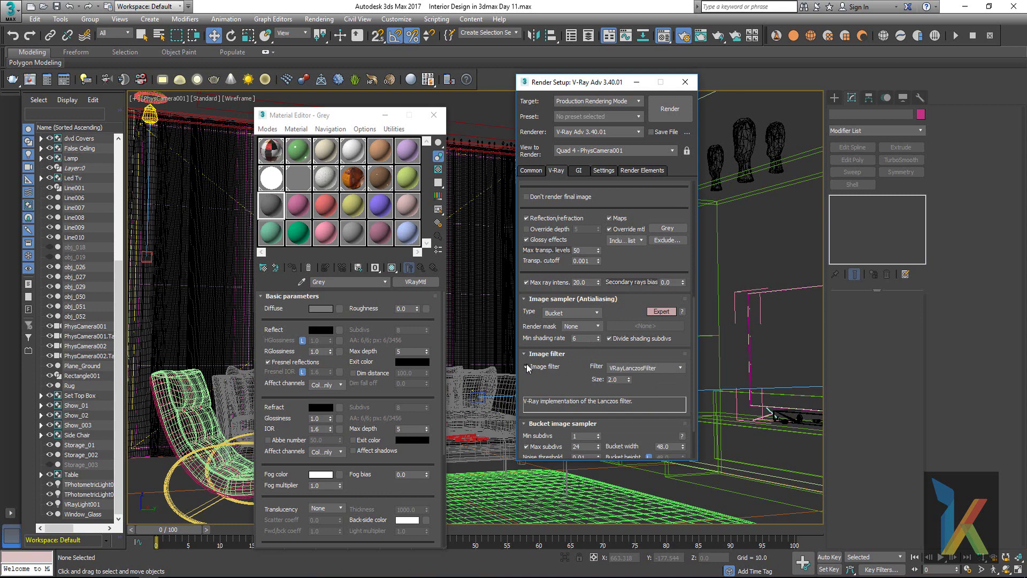
click(527, 366)
drag(593, 346, 594, 288)
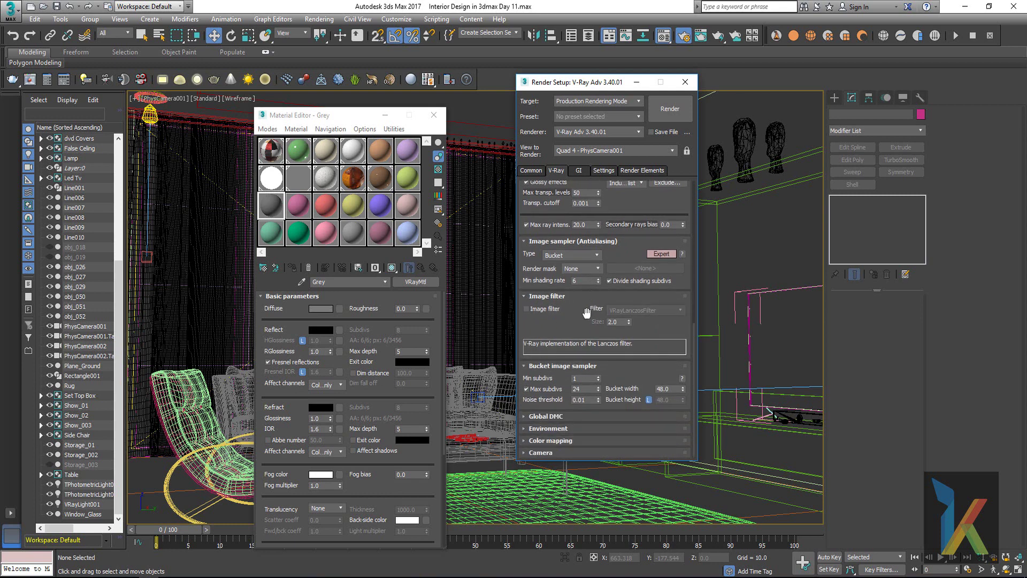
Step: Set the bucket width to 12 and the noise threshold to 0.05 for the Bucket image sampler
double_click(656, 389)
key(Return)
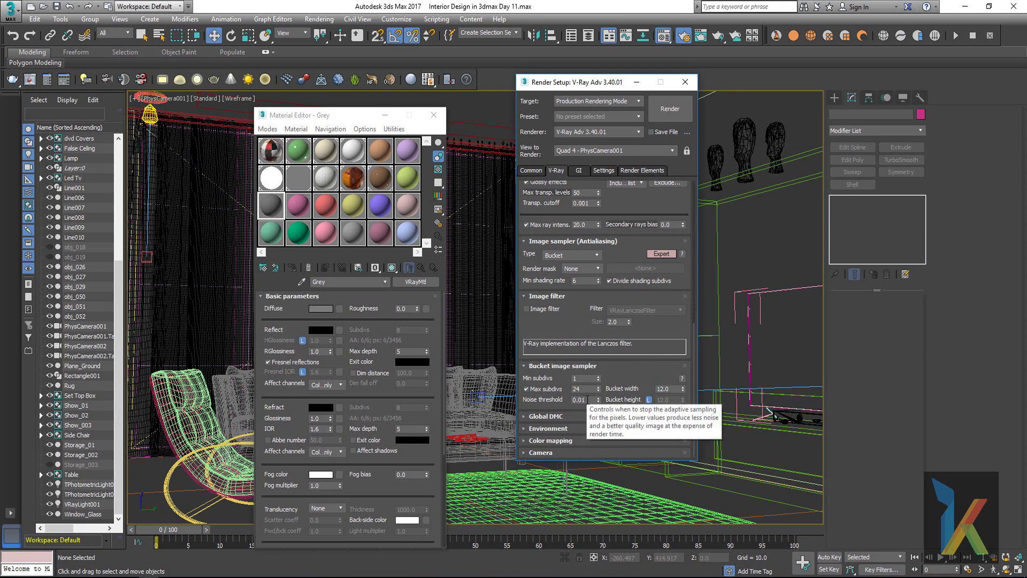
click(581, 400)
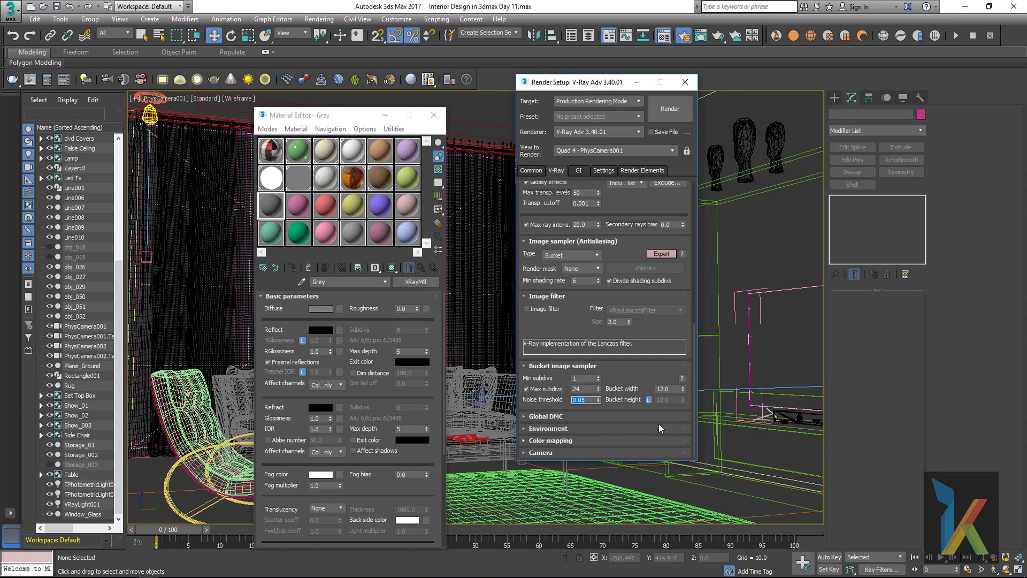
click(632, 374)
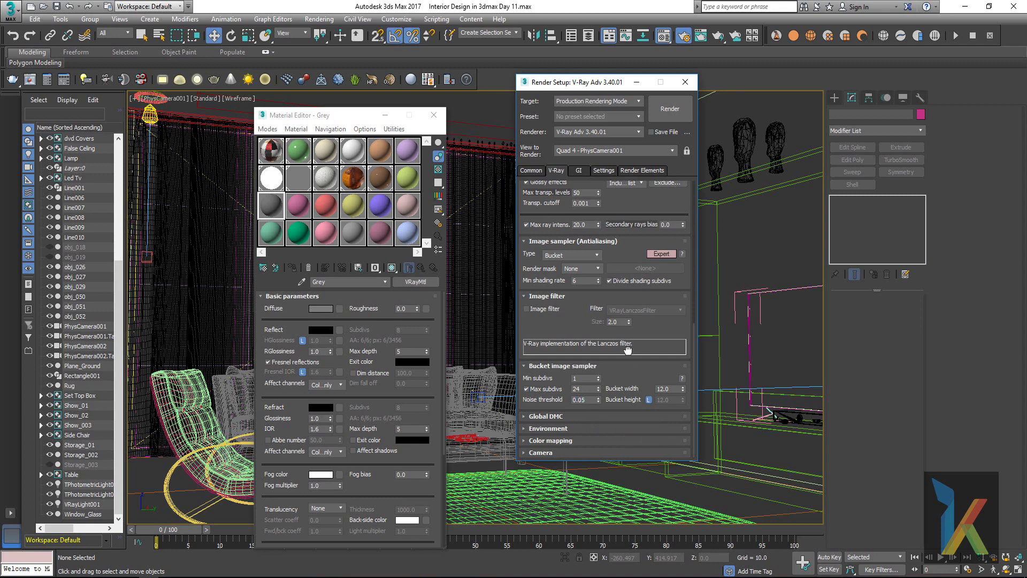
Step: Check the Global DMC settings and the available color mapping types, keeping Exponential
click(533, 420)
click(653, 381)
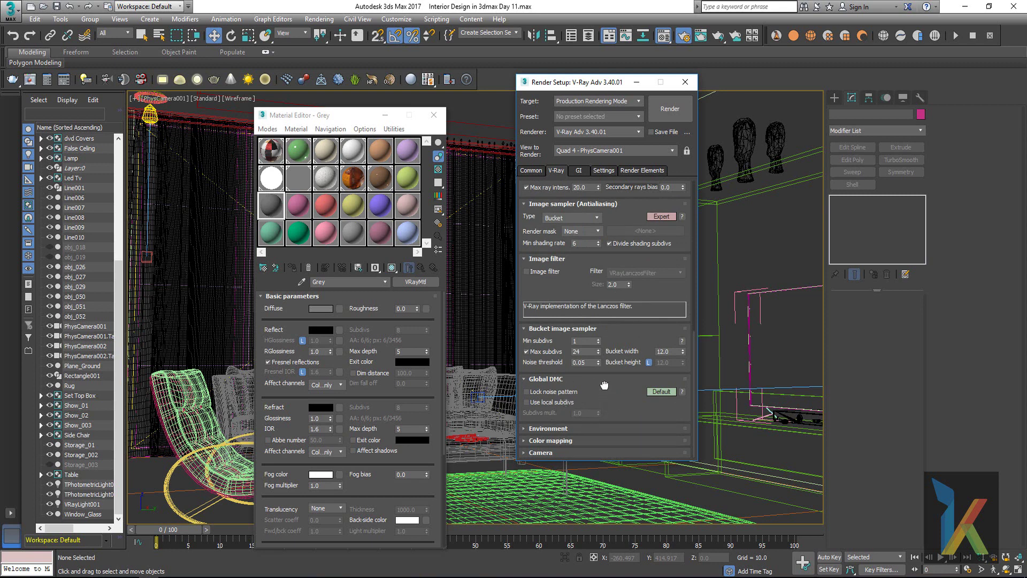
click(525, 440)
click(593, 421)
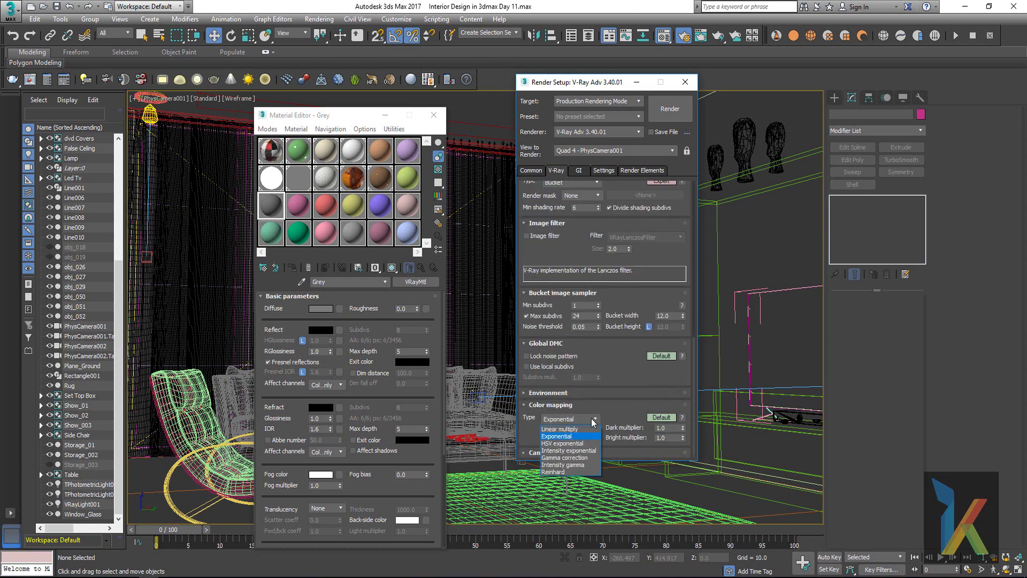
click(604, 428)
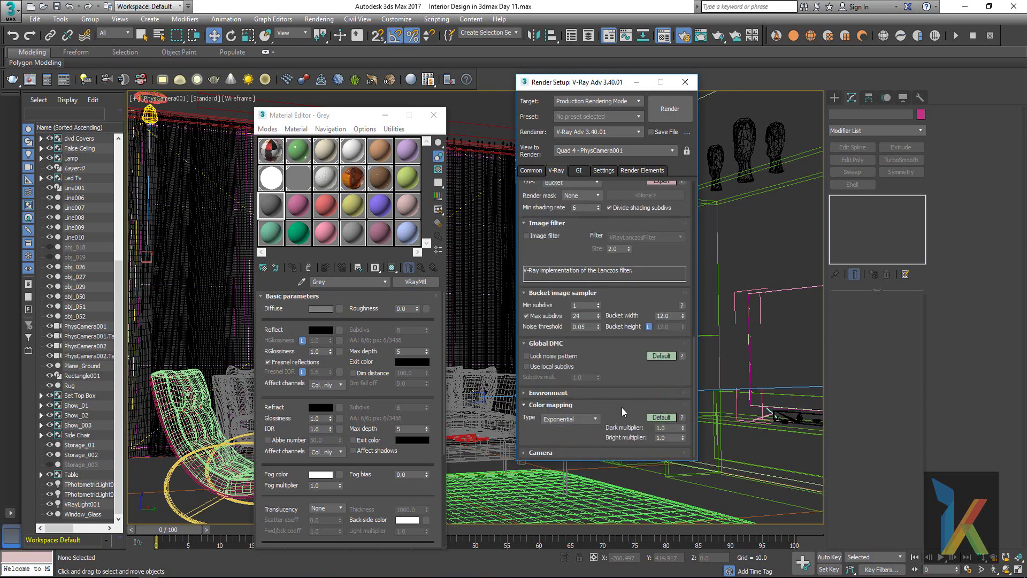
click(623, 407)
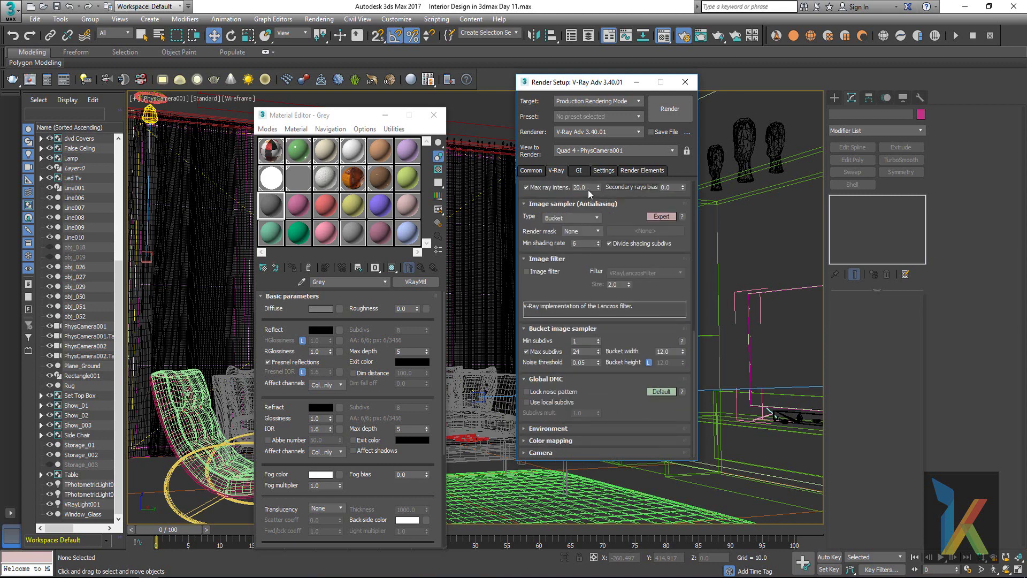
Step: Switch Global illumination to Expert mode and show the Irradiance map and Light cache settings
click(578, 170)
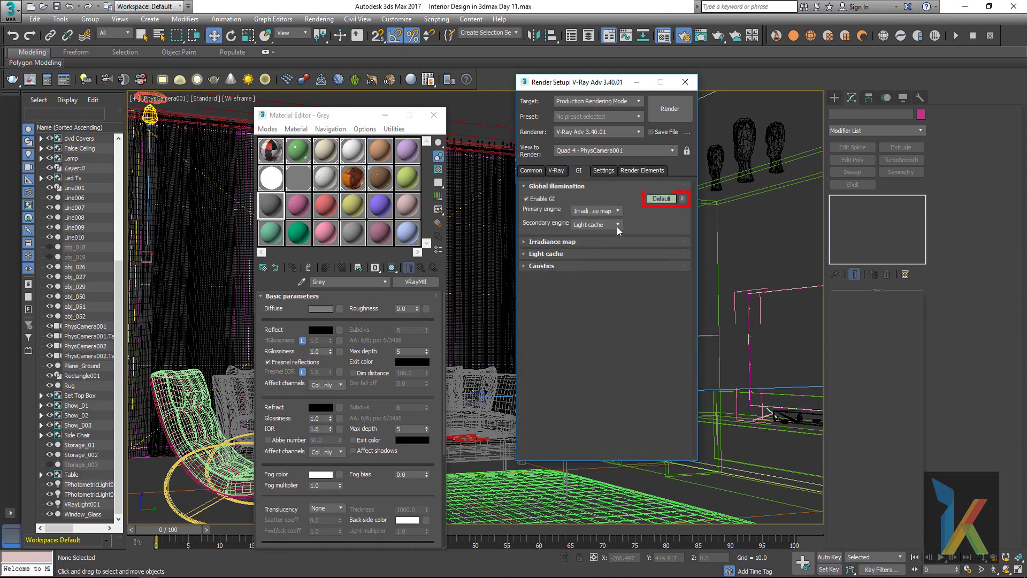
click(660, 199)
click(662, 199)
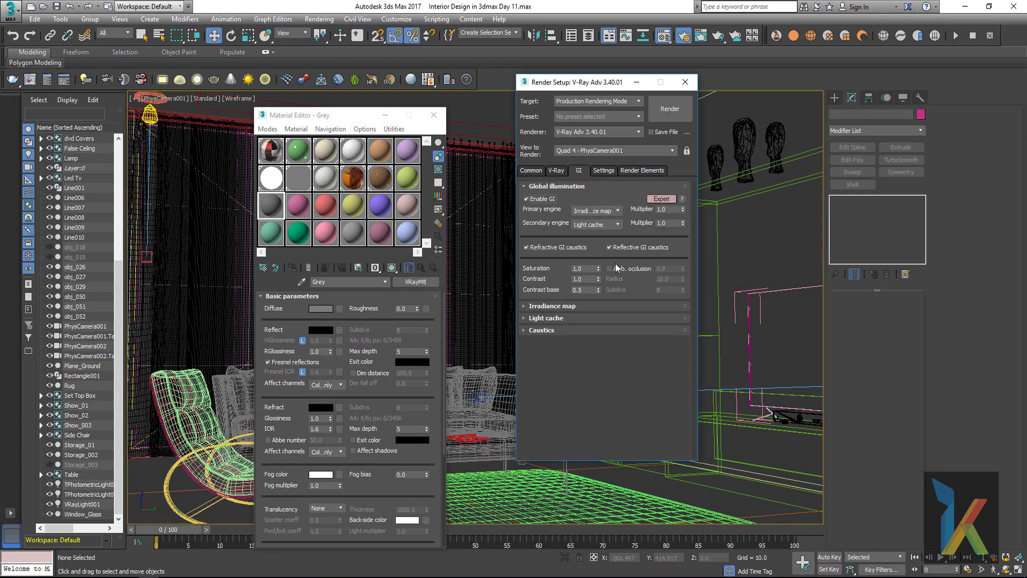
click(528, 307)
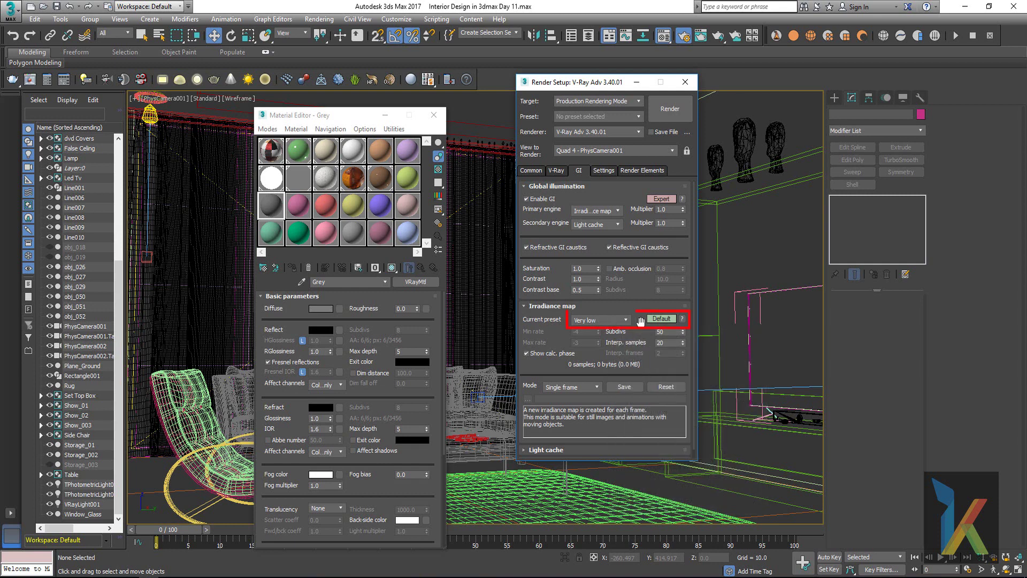
scroll(637, 324, down, 1)
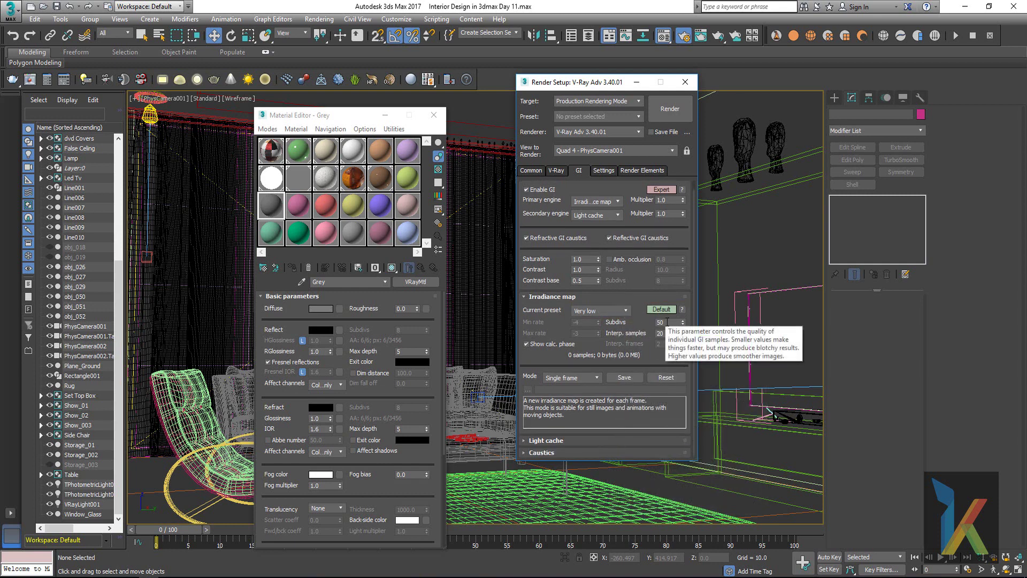
click(524, 440)
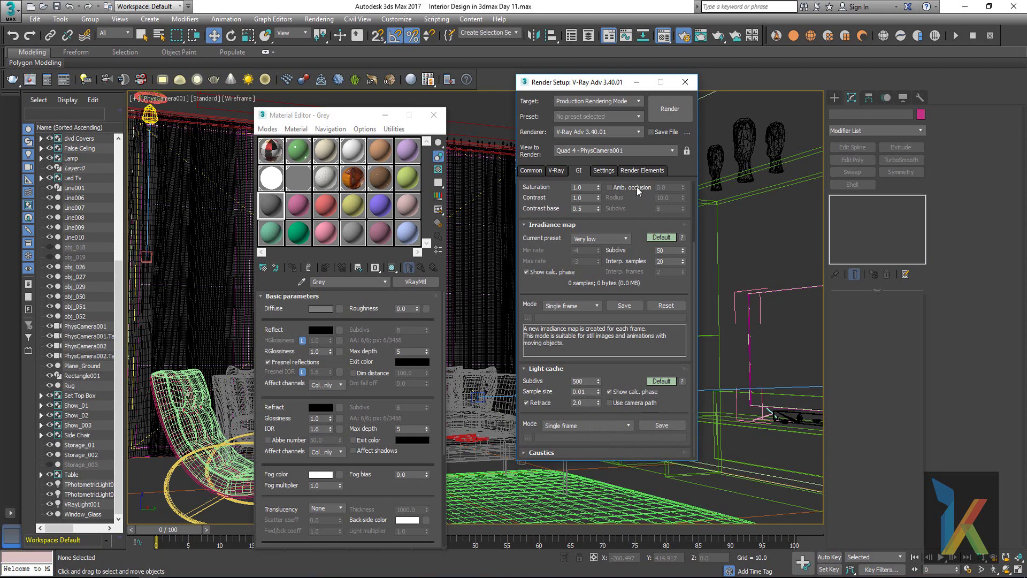
Step: Render a test image of the PhysCamera001 view, inspect it, and close the frame buffer
click(611, 172)
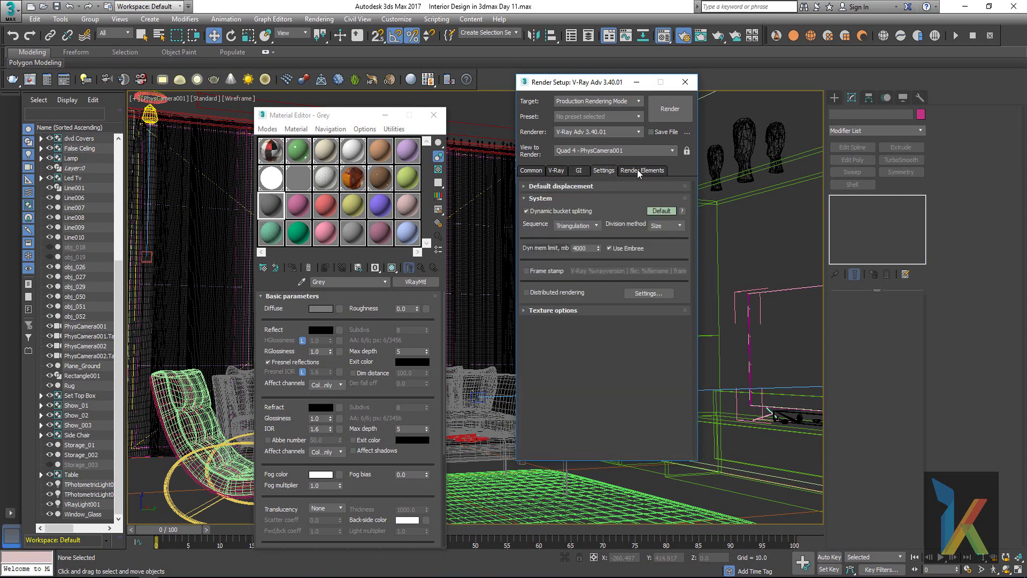
drag(594, 83, 603, 83)
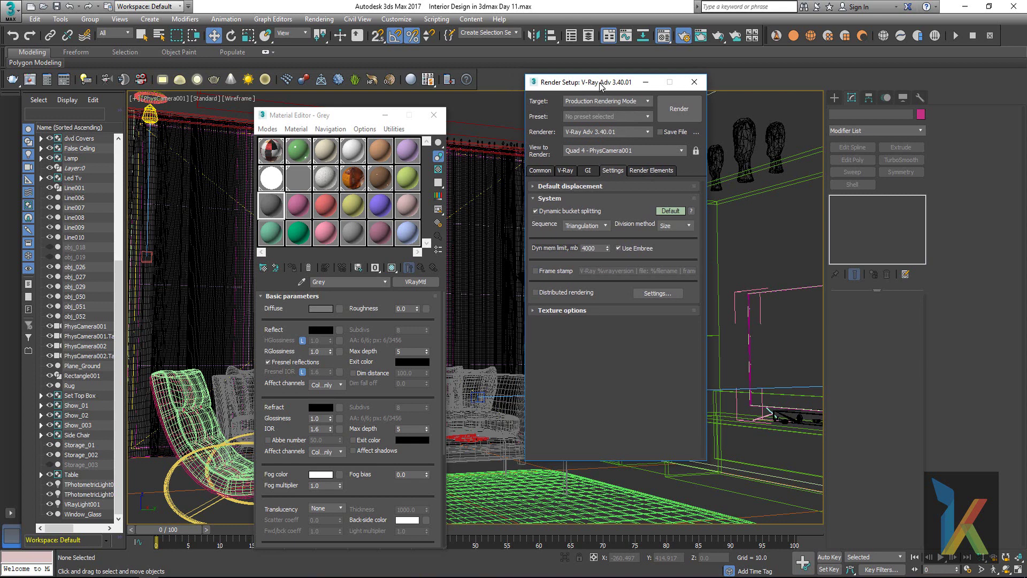
click(680, 109)
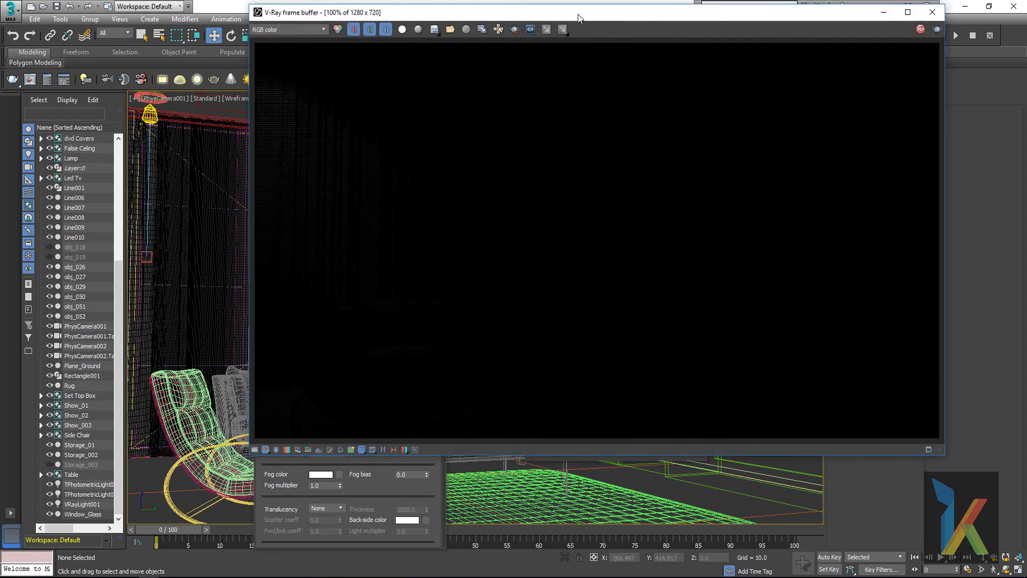
drag(578, 19, 563, 72)
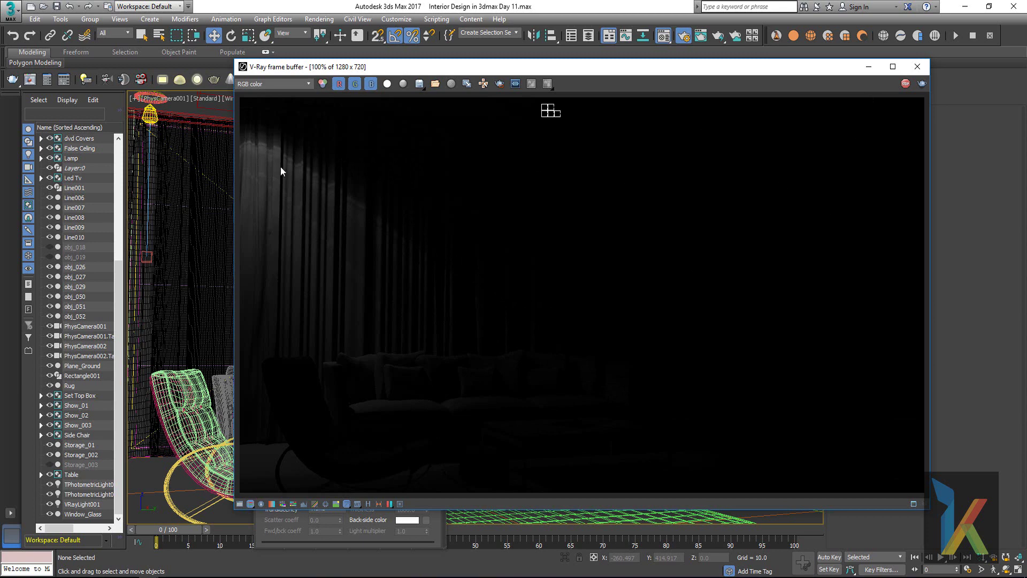
click(917, 66)
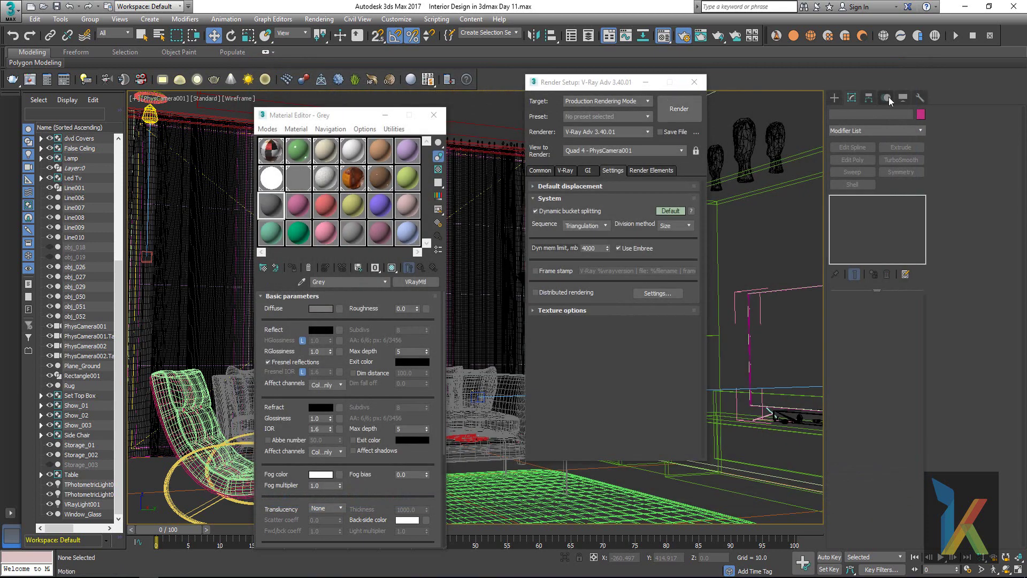
Step: Limit selection to lights, select the V-Ray plane light at the curtains, and set its multiplier to 60
click(434, 115)
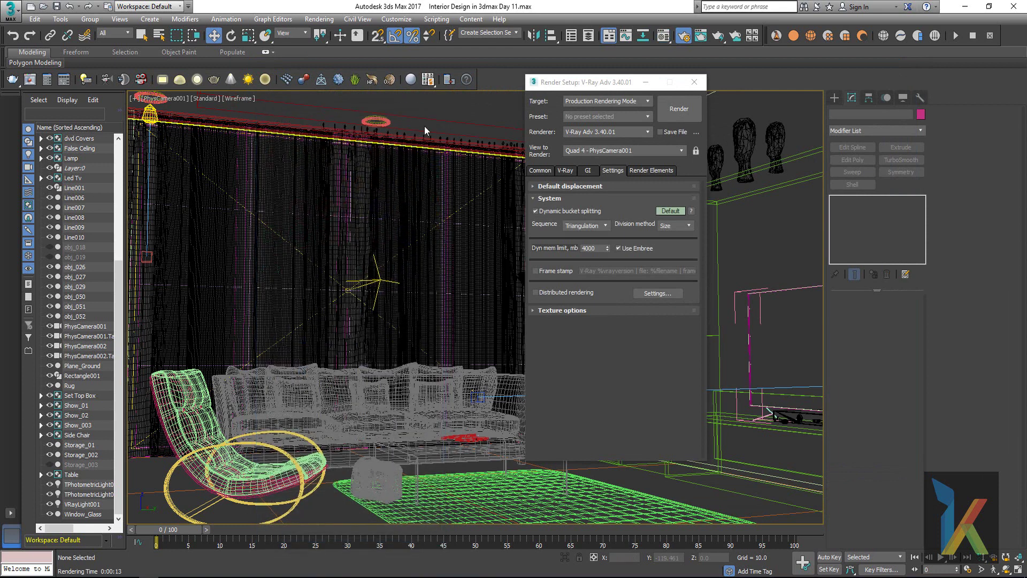
click(120, 36)
click(114, 66)
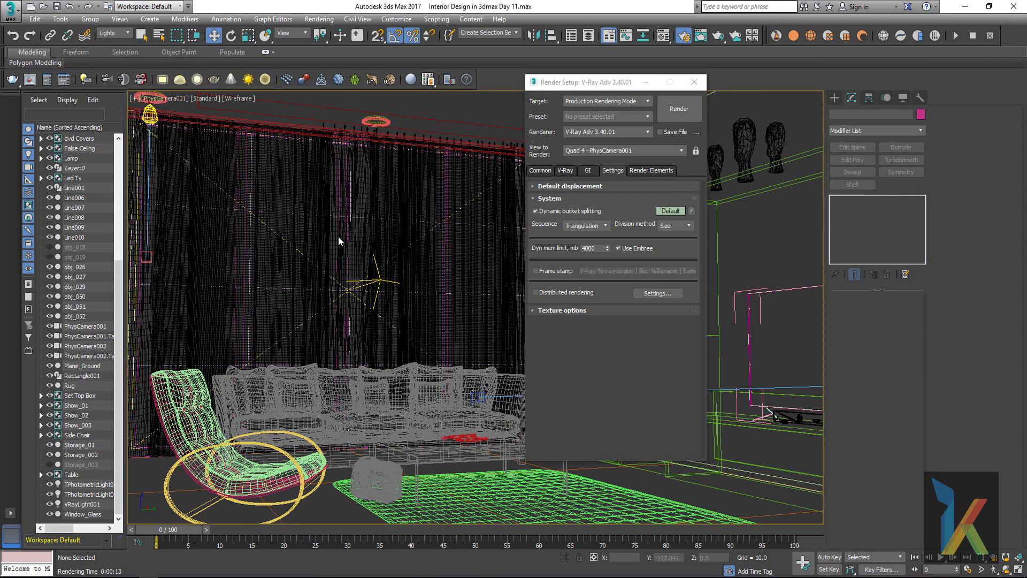
click(369, 272)
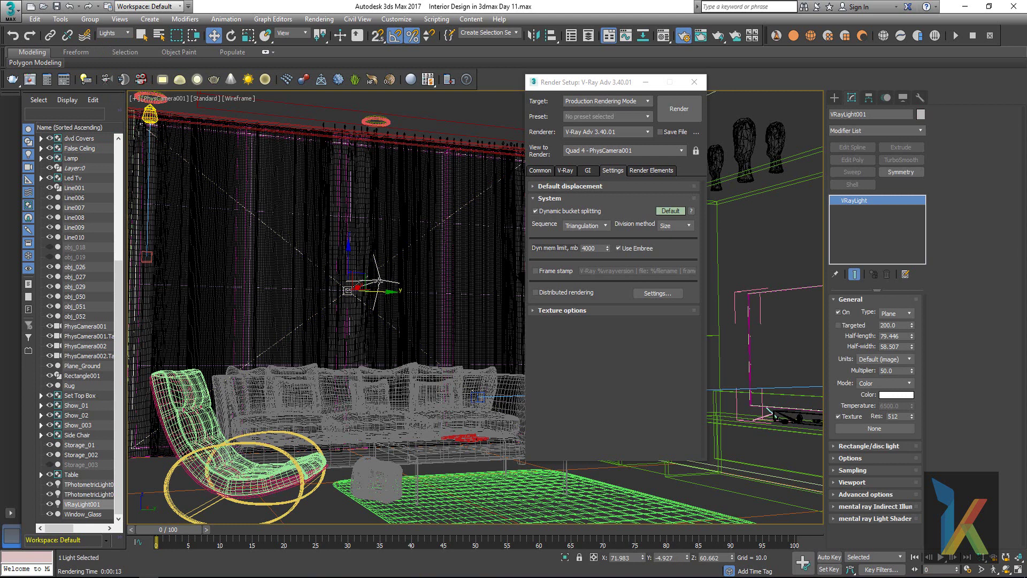
drag(895, 370, 876, 370)
text(60)
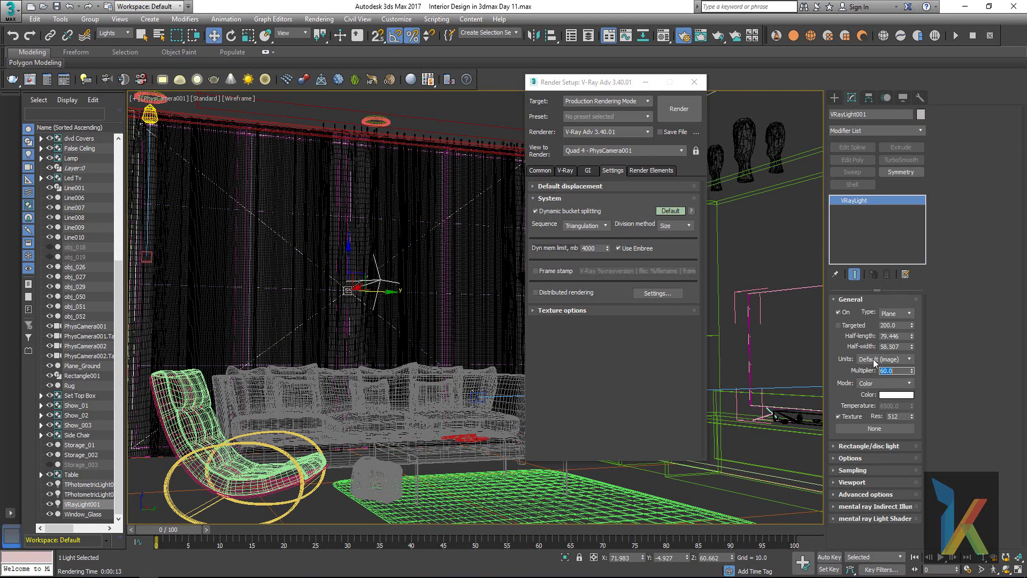
Step: Allow all object types for selection again and select the Curtains group in the camera view
click(835, 97)
click(114, 33)
click(107, 43)
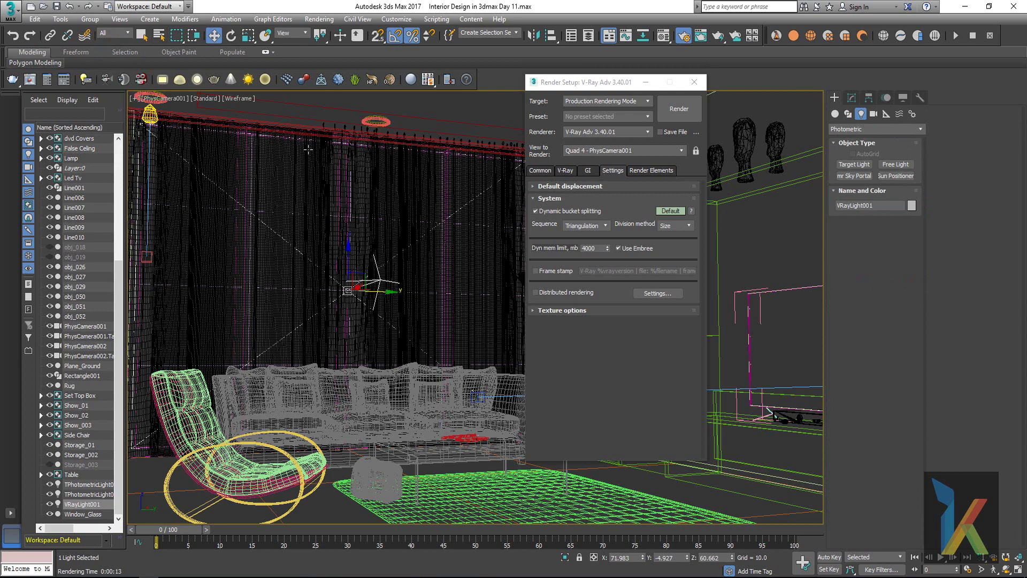
click(314, 162)
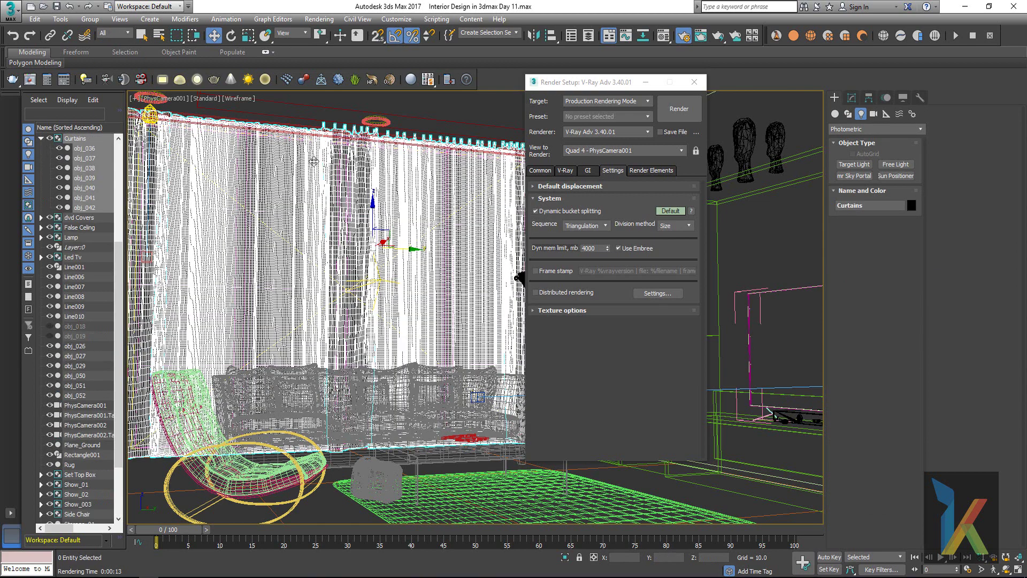
Step: Convert the Hall material's cusion 01 sub-material to VRay2SidedMtl, keeping the old material as sub-material, and return to the parent with the sample background enabled
key(m)
drag(338, 102, 429, 103)
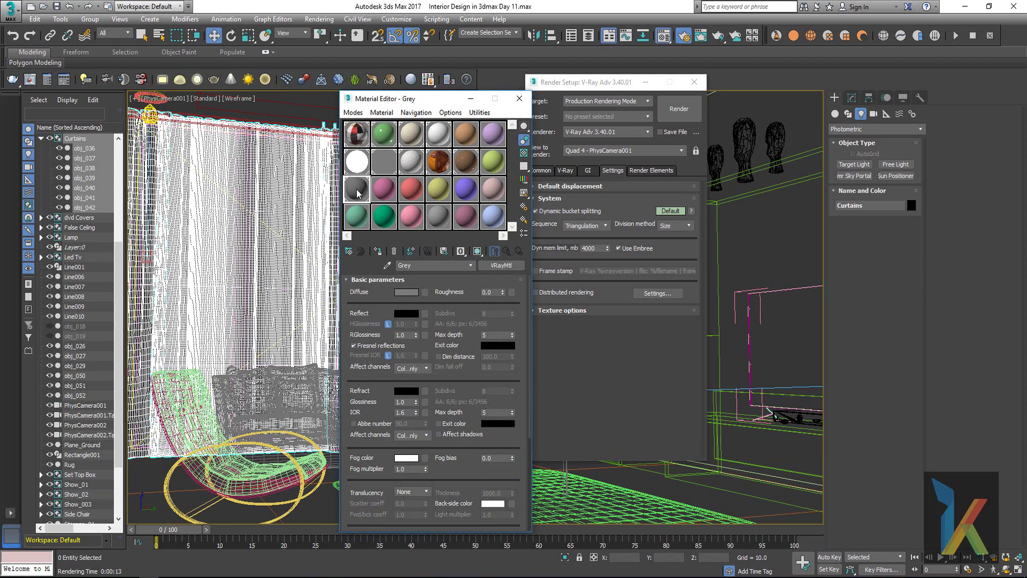
click(365, 126)
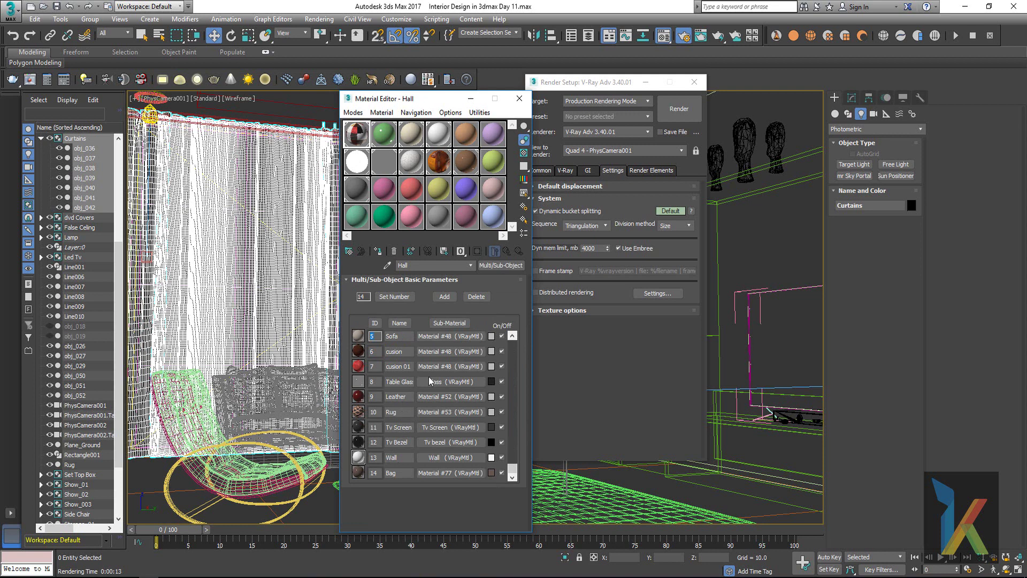
click(440, 369)
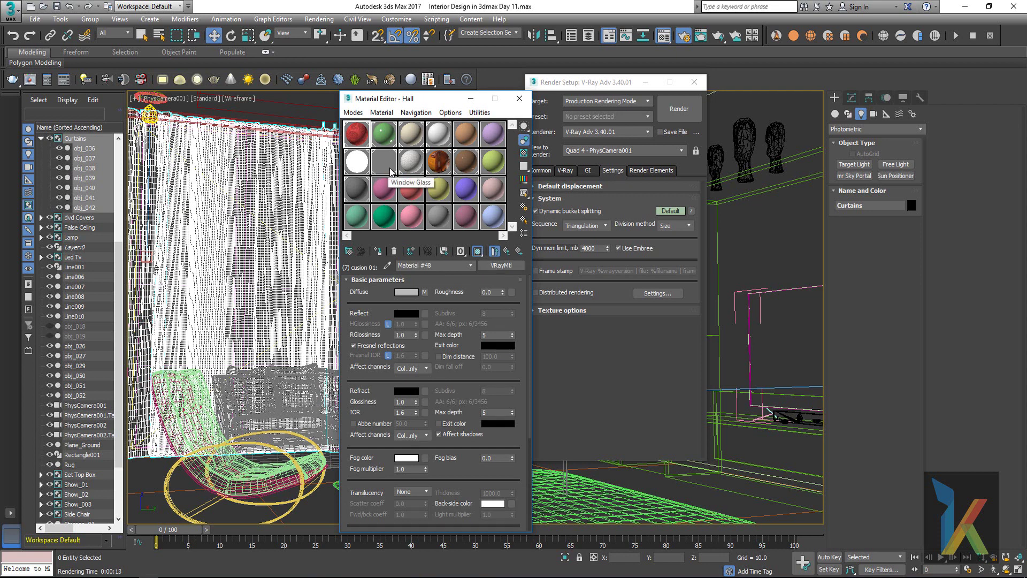
click(499, 265)
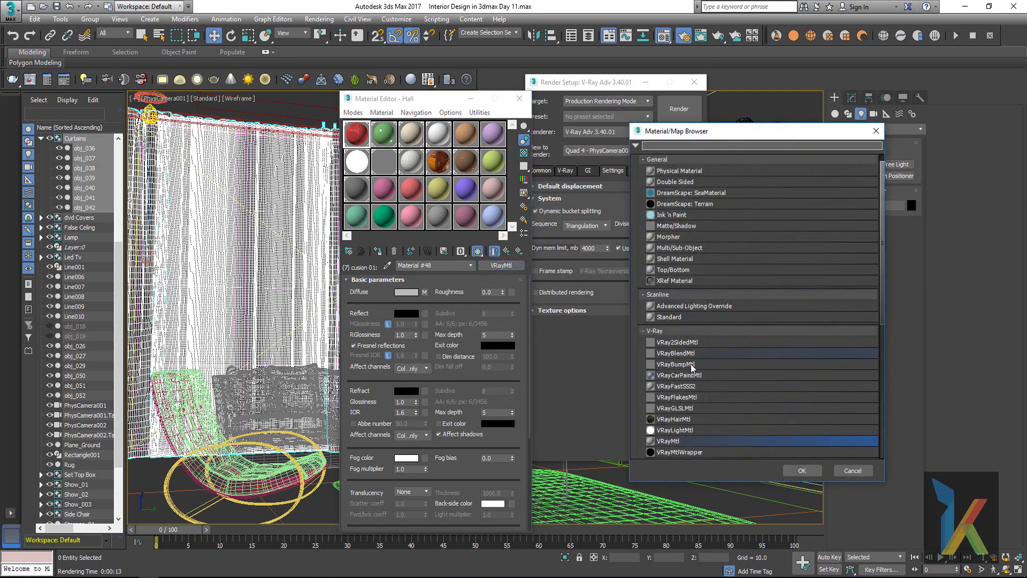
click(688, 343)
click(812, 475)
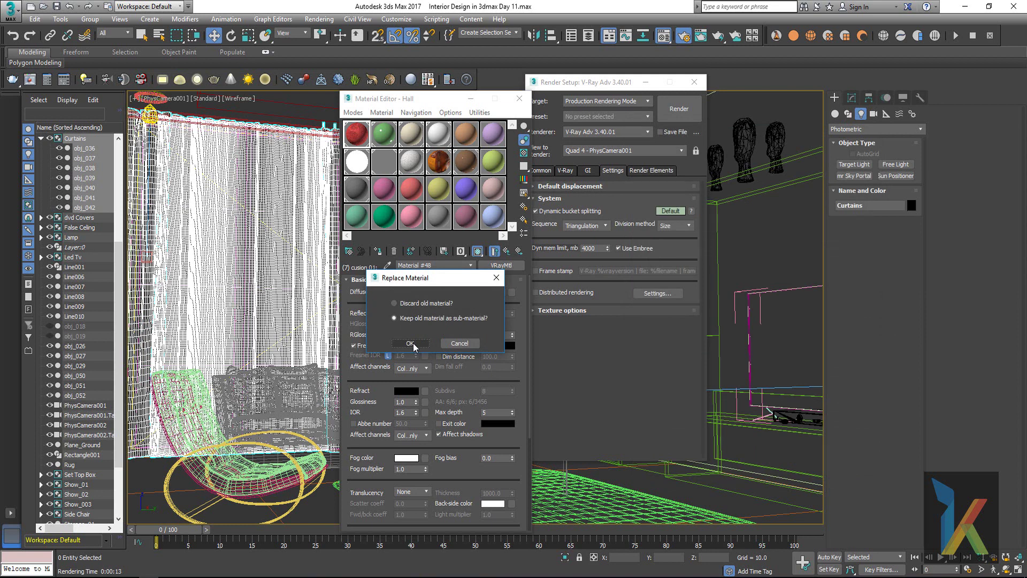
click(410, 343)
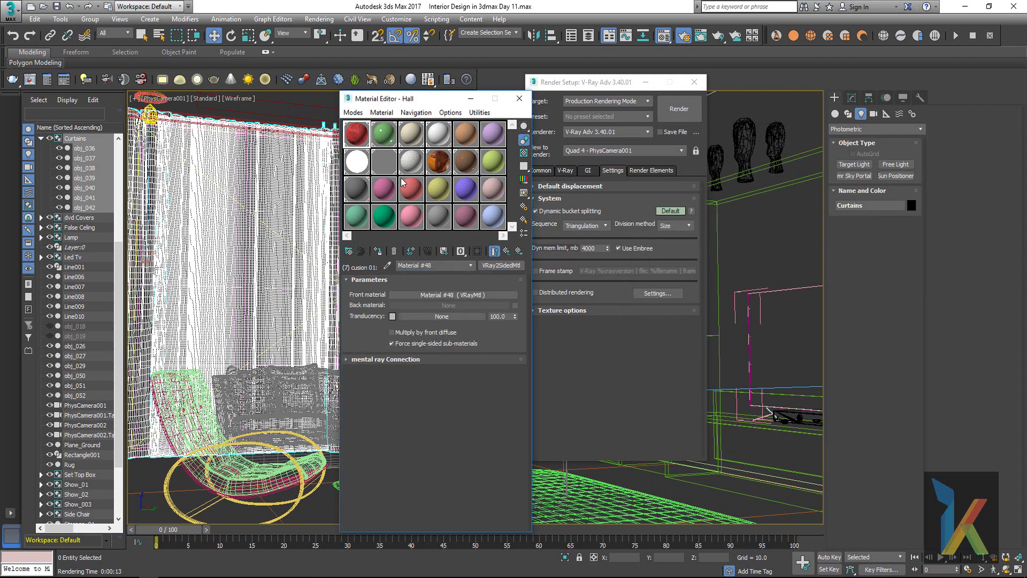
click(524, 154)
click(508, 251)
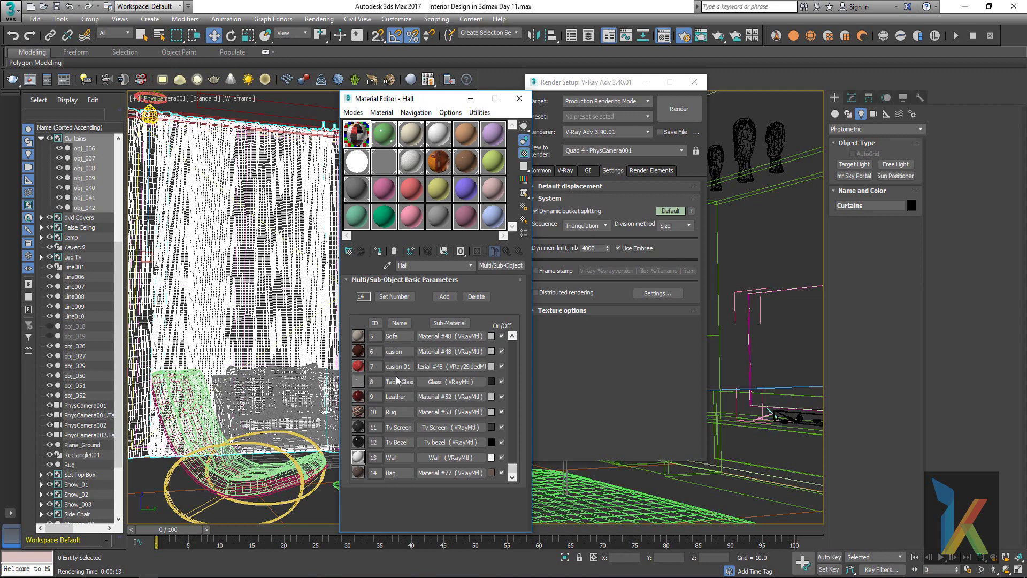
Step: Check the Curtain sub-material in the Hall material and start another test render of the PhysCamera001 view
click(512, 335)
click(513, 335)
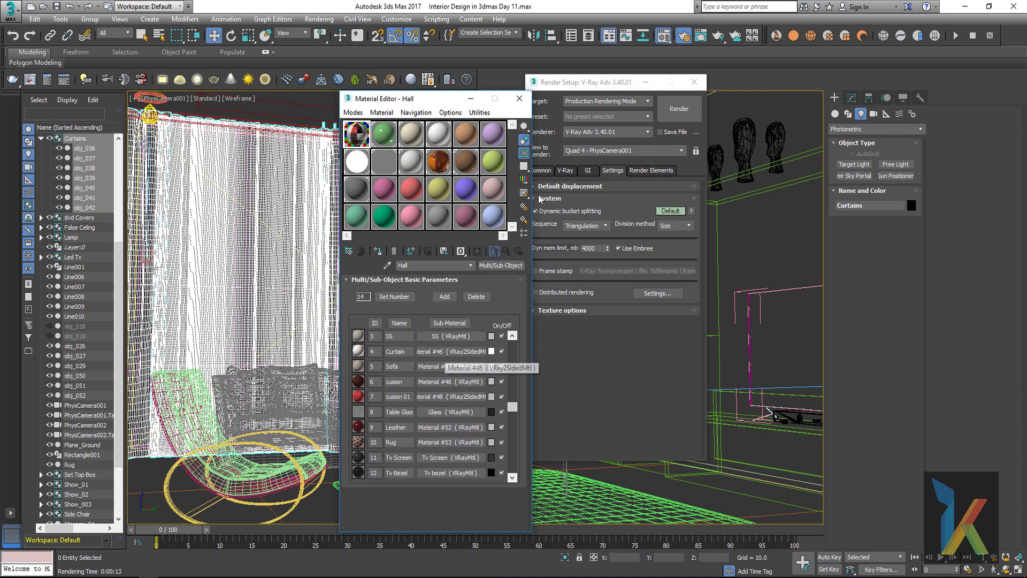
click(679, 111)
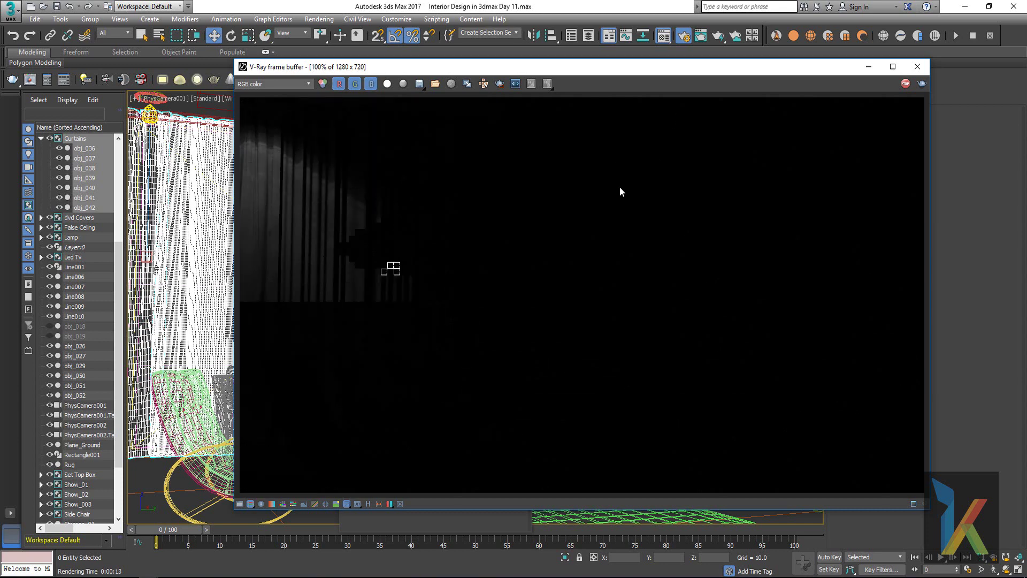
Step: Close the render, open the modifier settings, and check the cusion 01 sub-material of the Hall material before returning to the parent
click(917, 67)
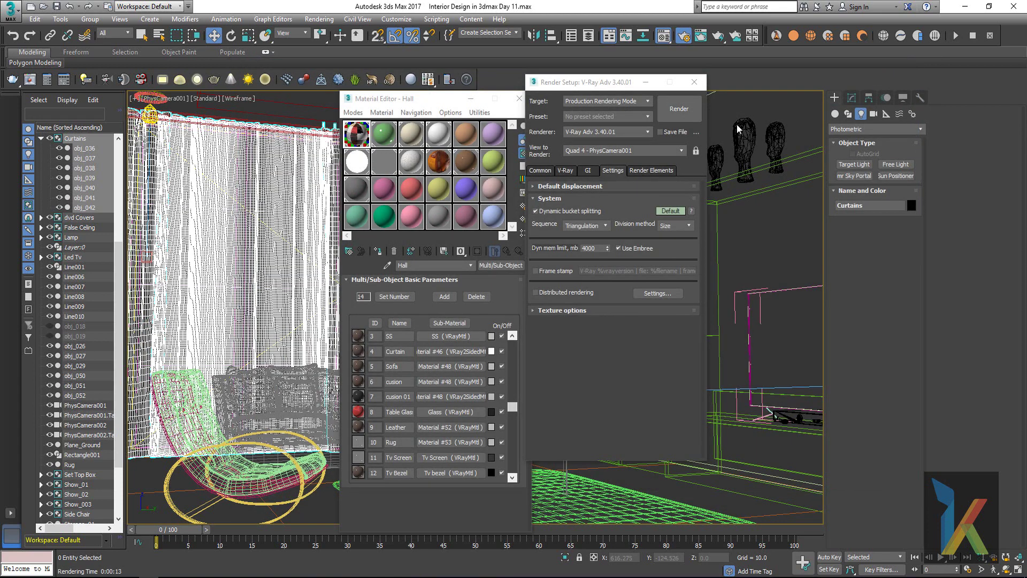
click(851, 99)
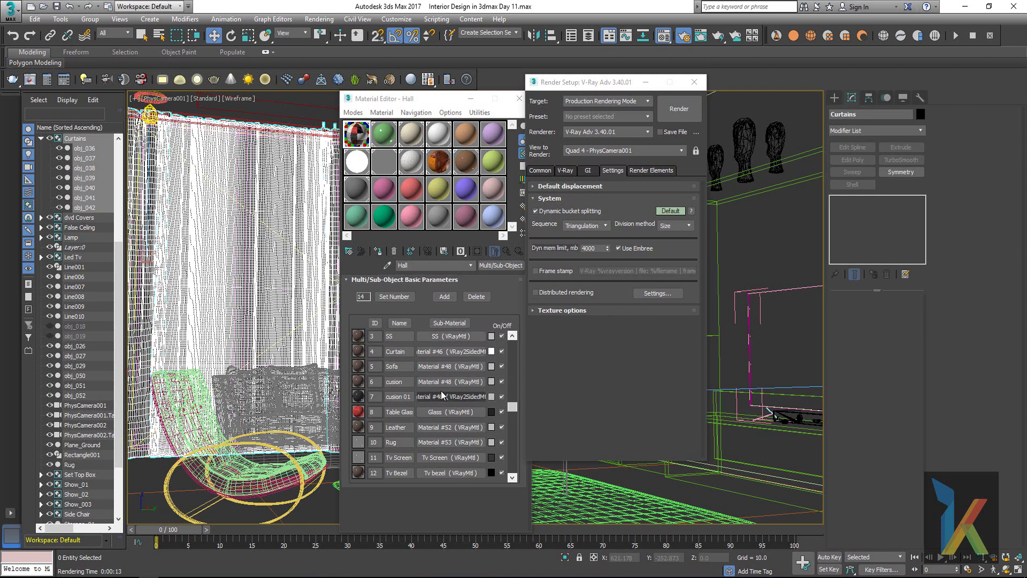
click(460, 397)
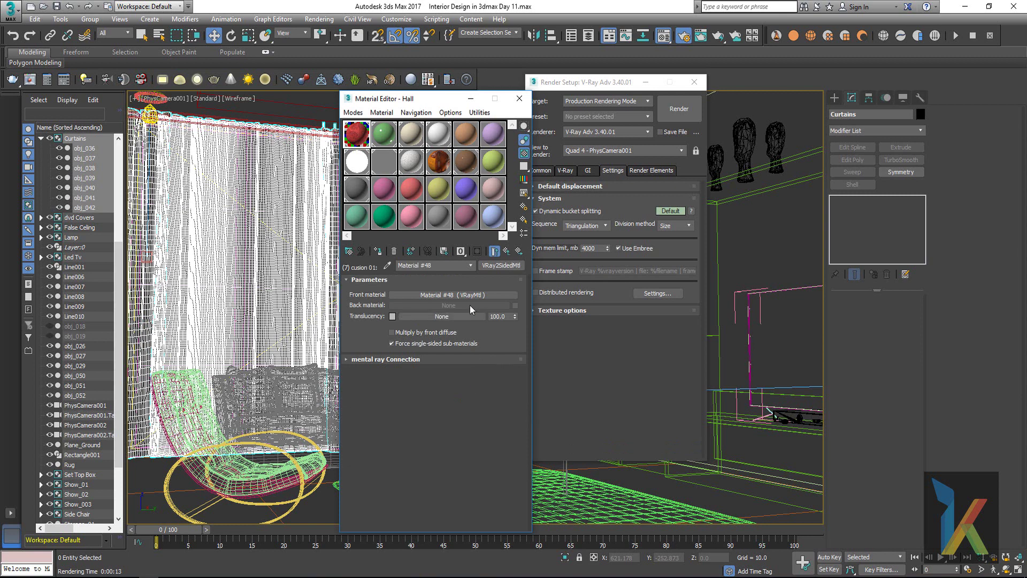
click(506, 251)
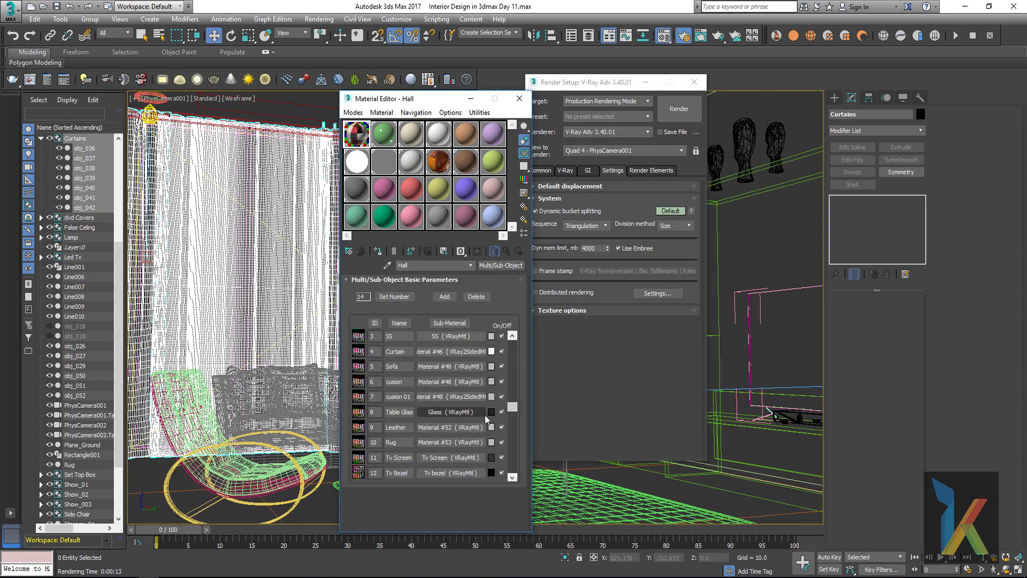
click(502, 282)
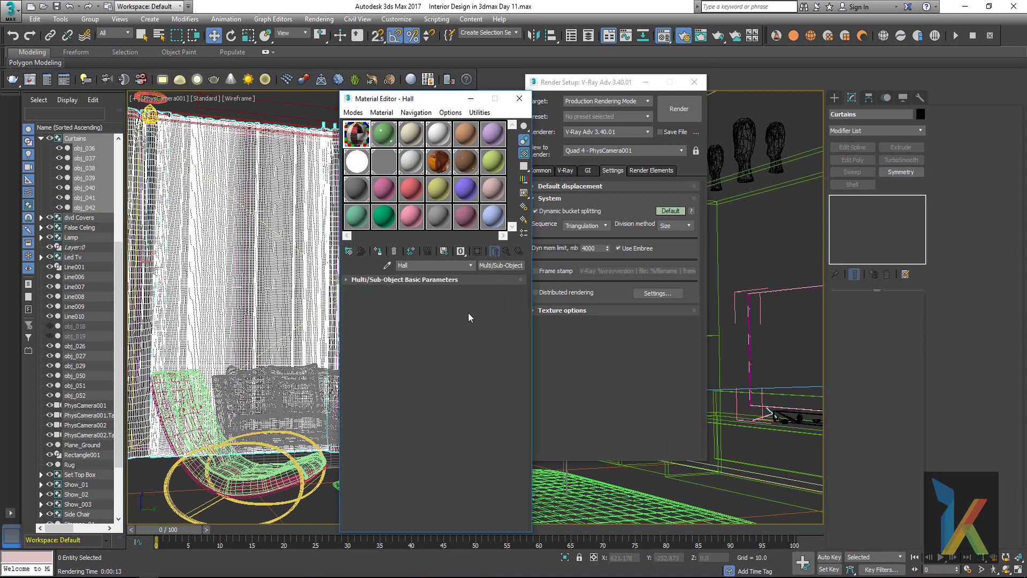
Step: Rename the pink Material #14 as Curtains and convert it to VRay2SidedMtl, keeping the old material as sub-material
click(383, 161)
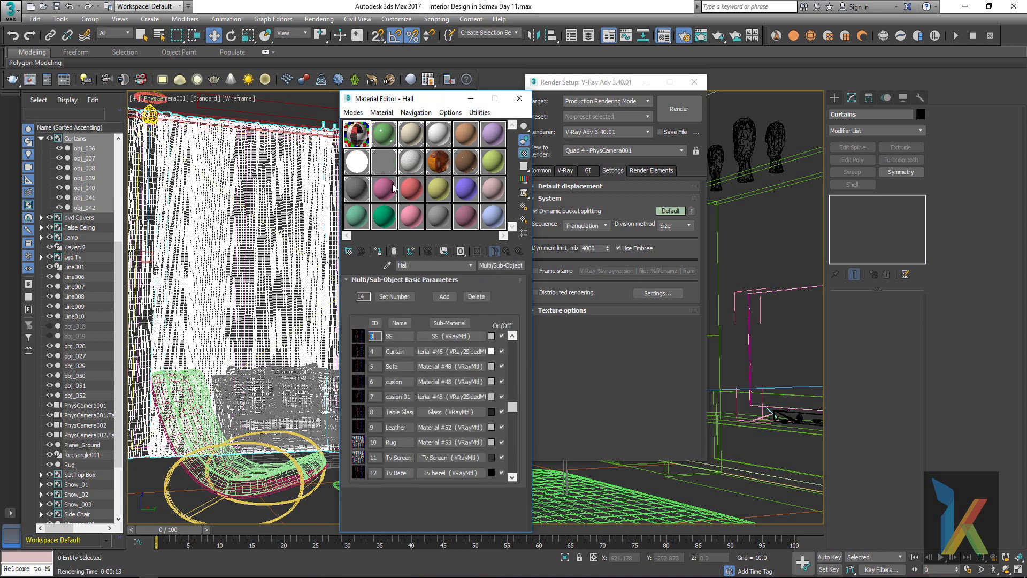
click(384, 190)
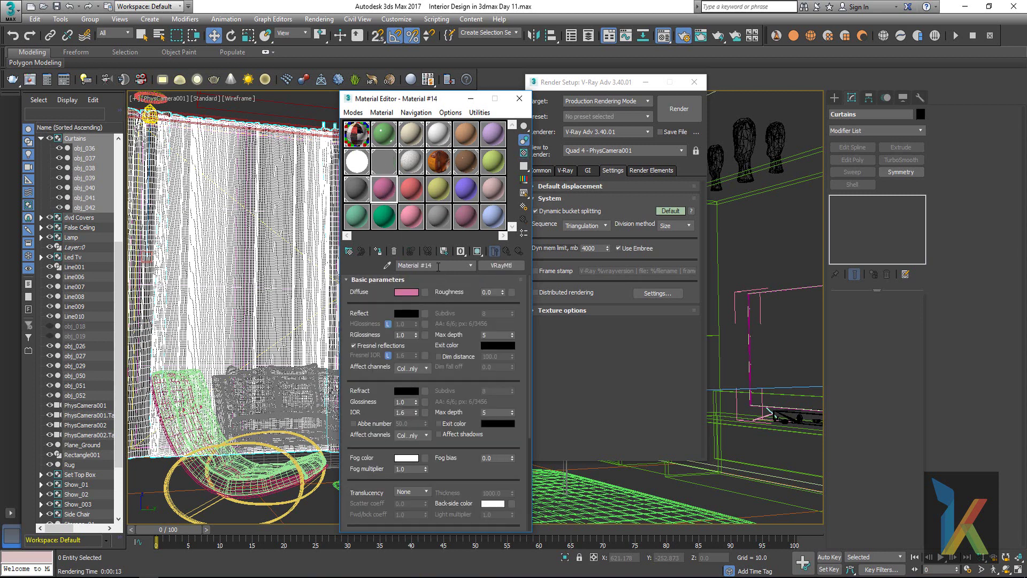
click(362, 195)
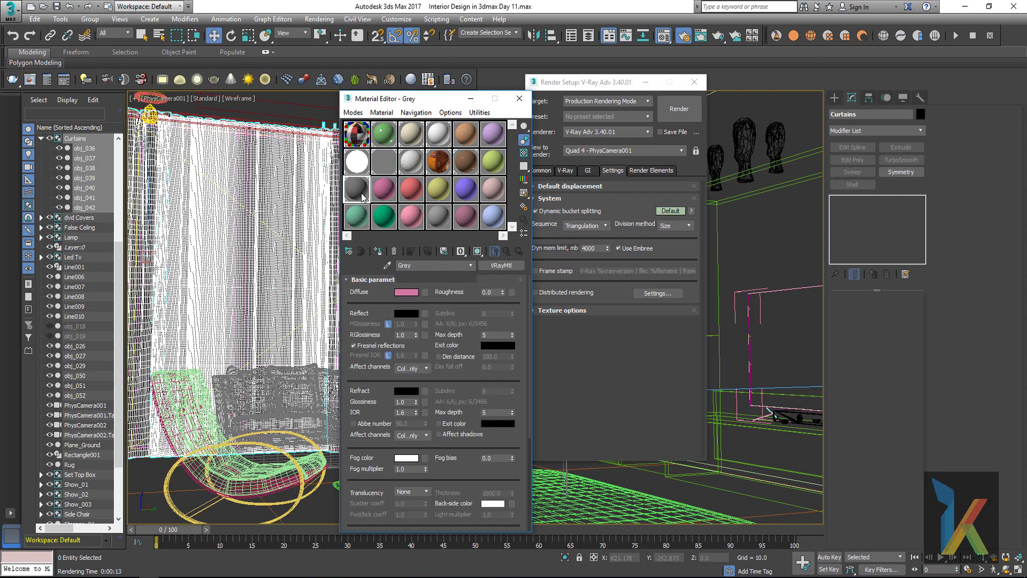
click(384, 192)
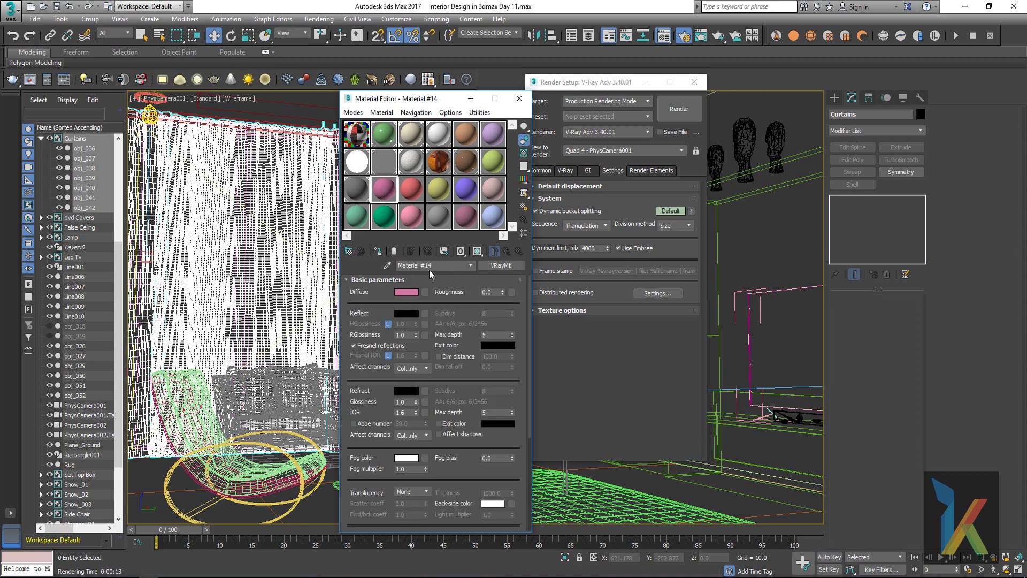
text(Curtains)
click(494, 266)
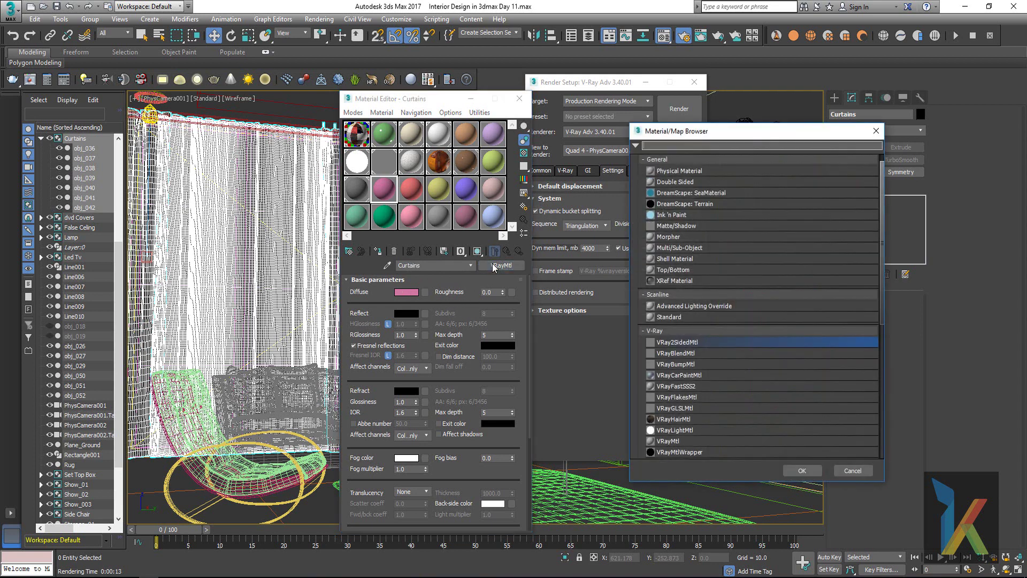
click(802, 471)
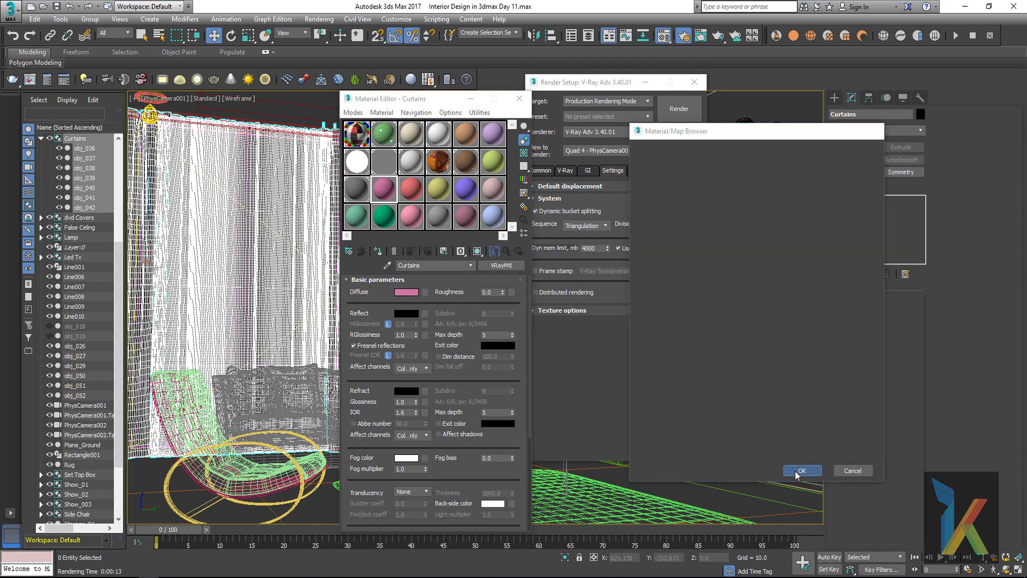
click(405, 343)
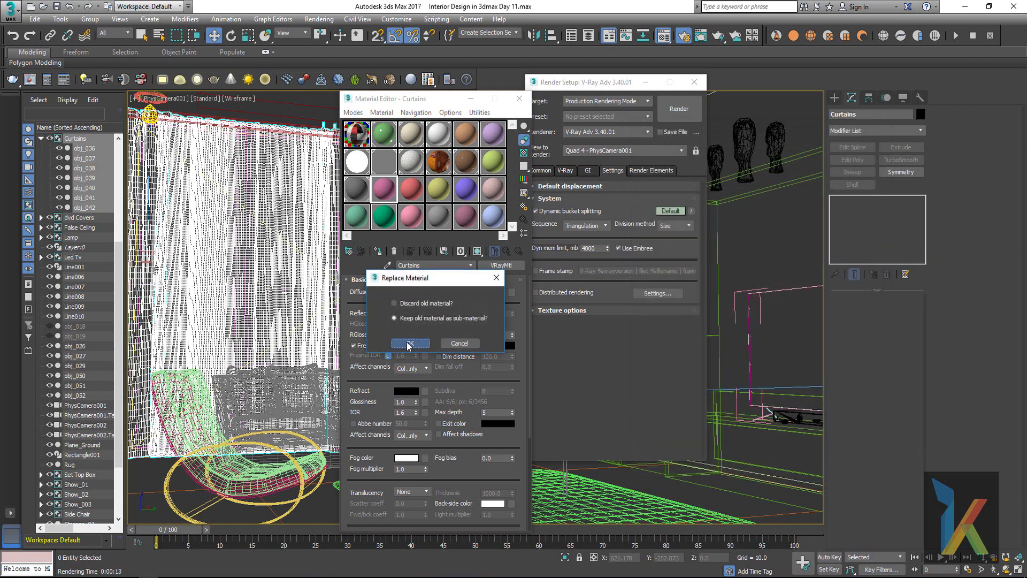
Step: Set the diffuse colour of the Curtains front material to white and return to the two-sided parent material
click(447, 295)
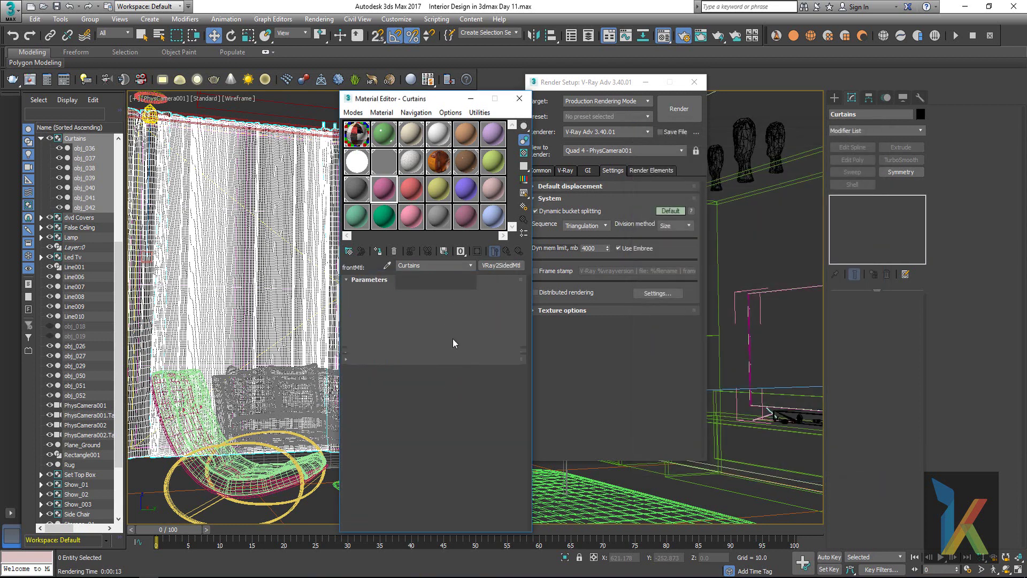
click(406, 293)
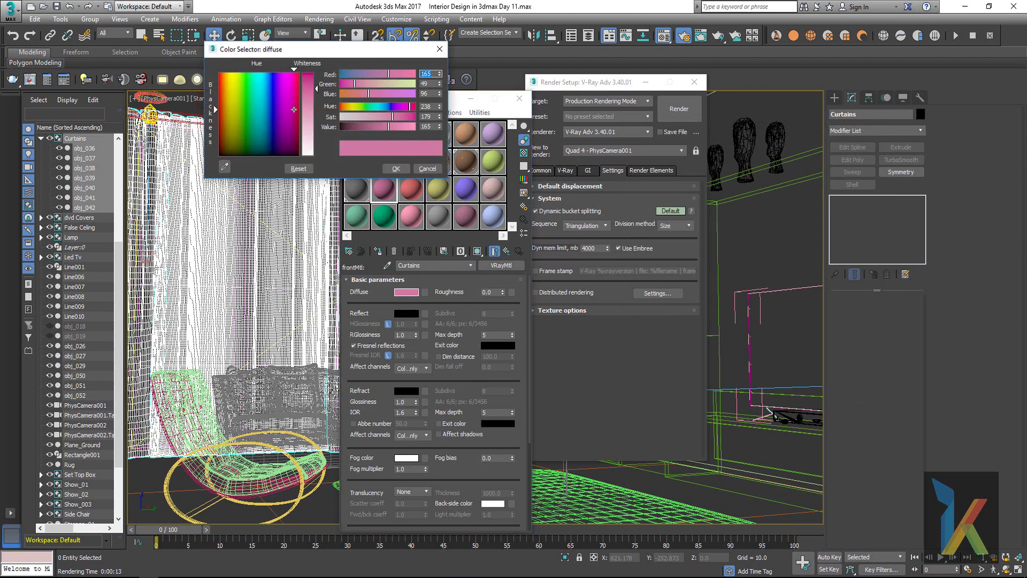
drag(308, 88, 309, 156)
click(396, 169)
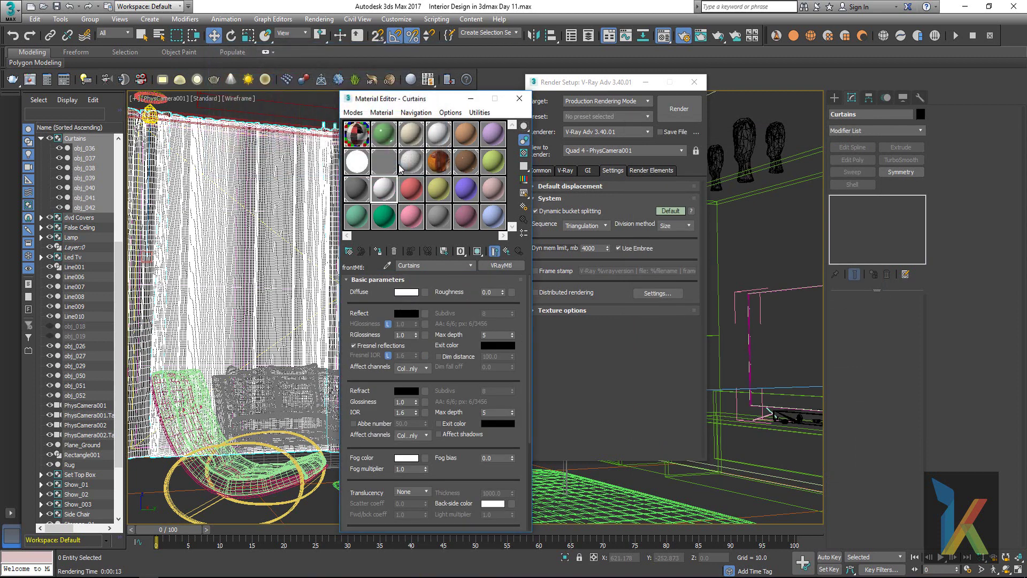
click(506, 252)
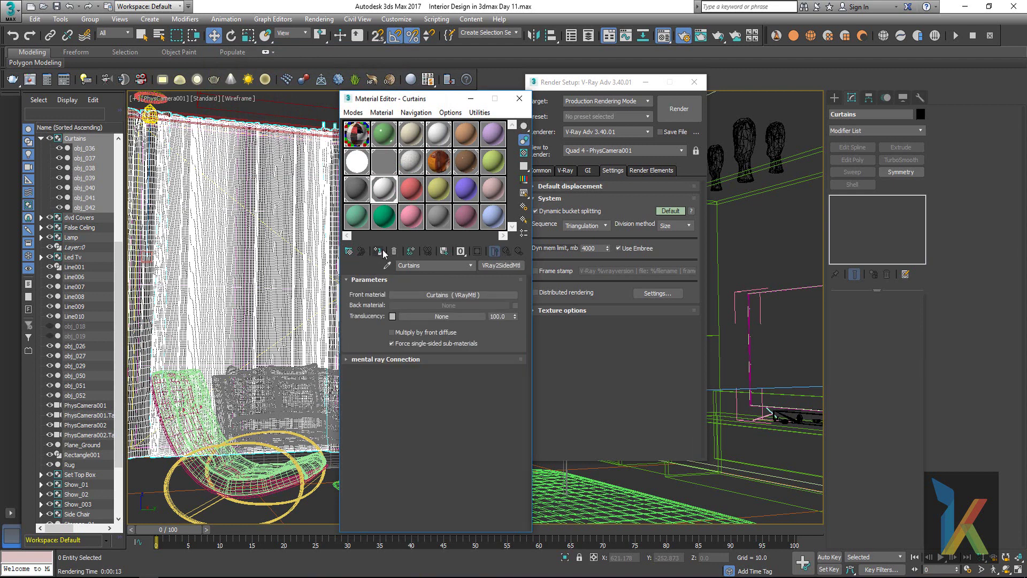
Step: Close the material editor, start a test render of the PhysCamera001 view, and close the frame buffer
click(519, 99)
click(677, 110)
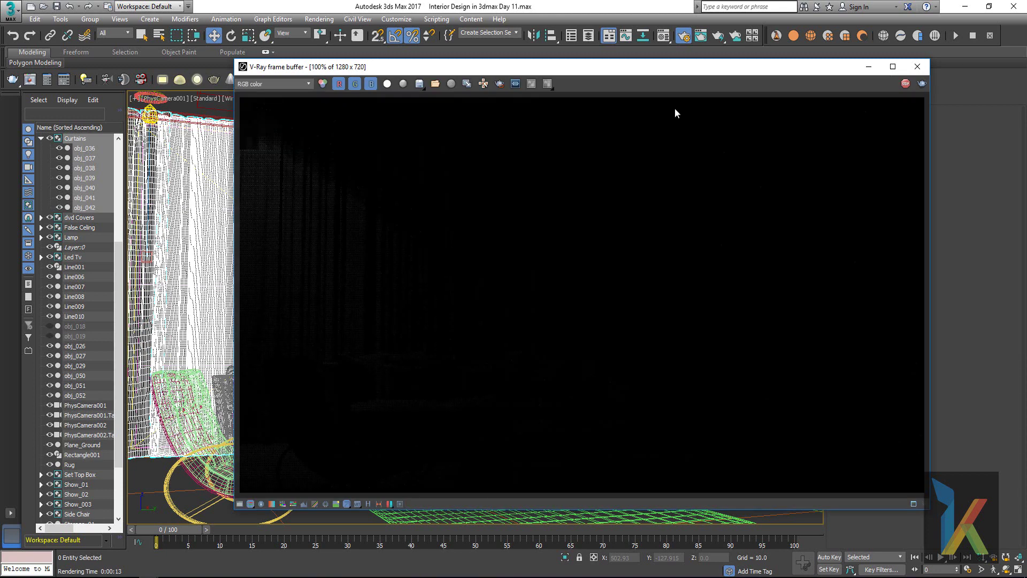
click(917, 68)
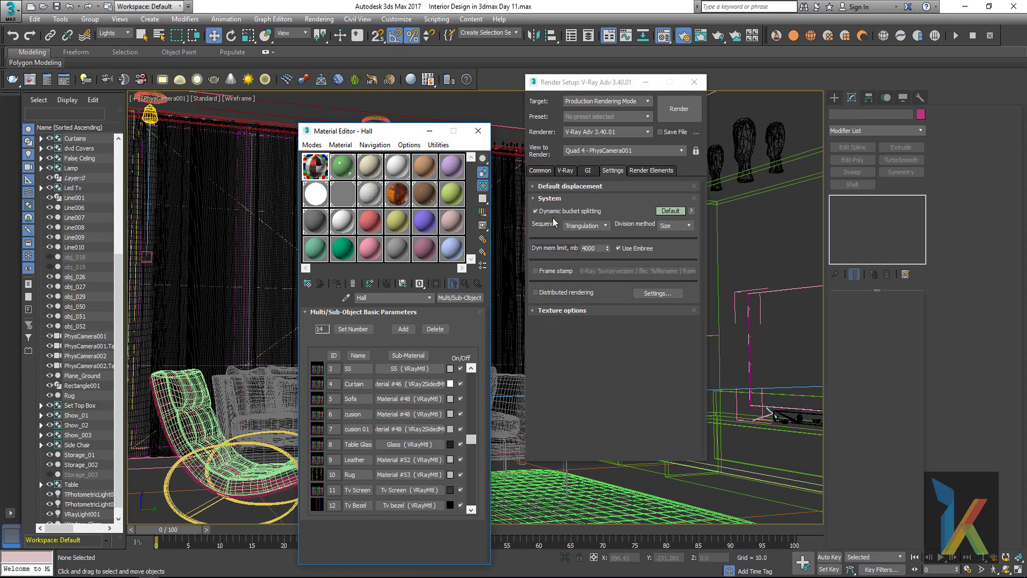
Step: Turn off the grey material override in the V-Ray global switches
click(541, 170)
click(567, 171)
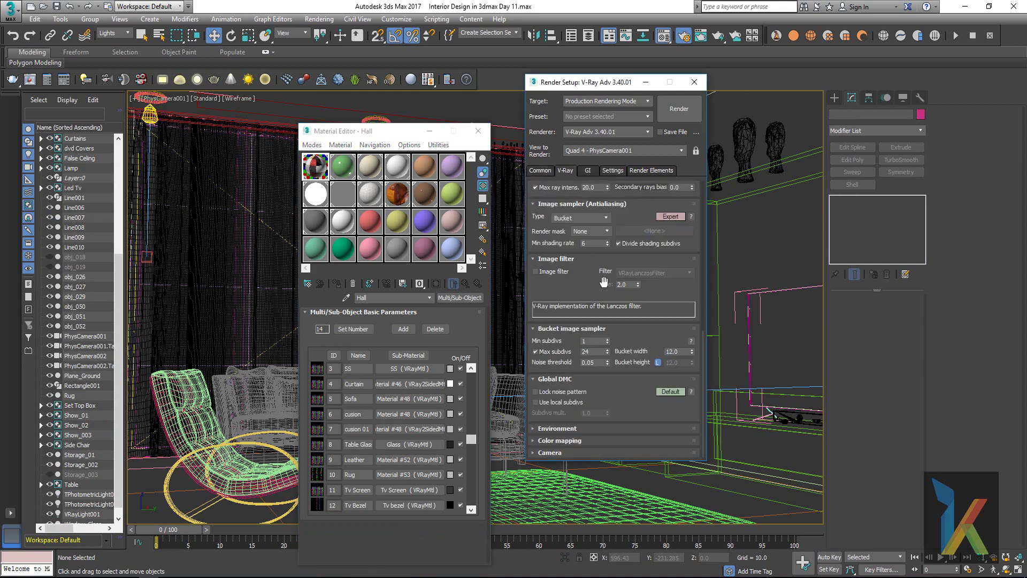
scroll(592, 282, up, 5)
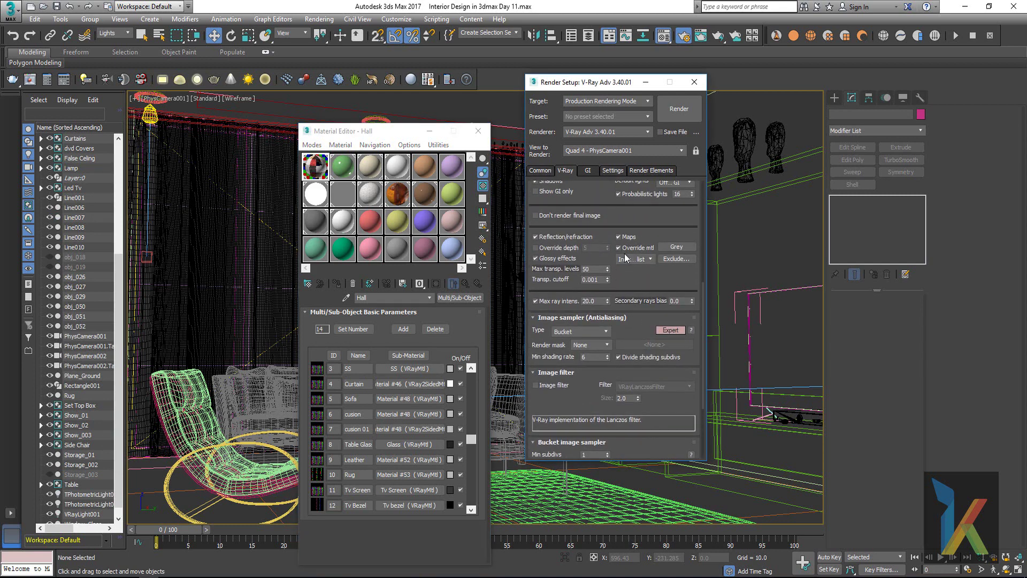
click(619, 249)
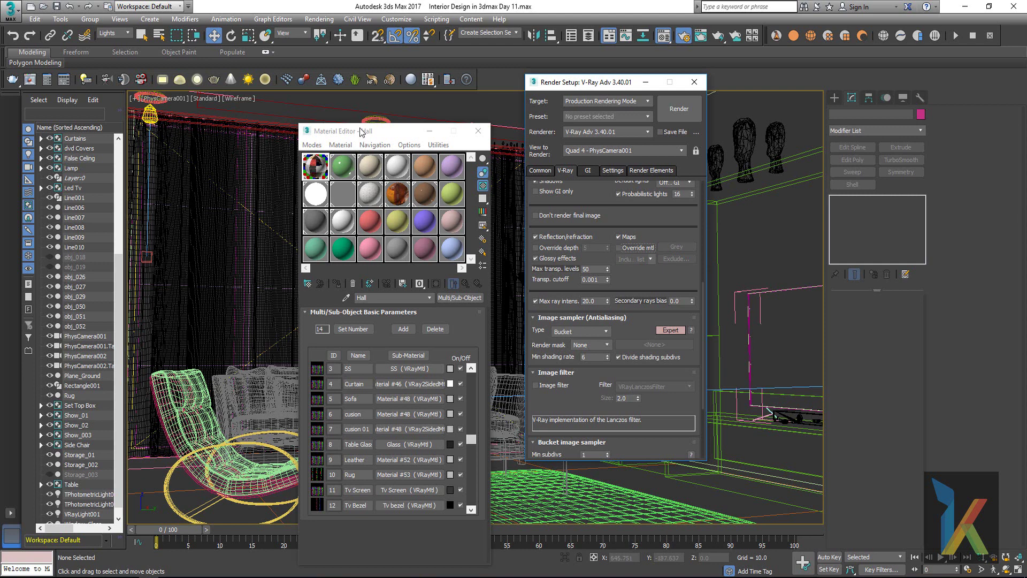
Step: Set the multiplier of the V-Ray plane light at the curtains to 60 and render the PhysCamera001 view
drag(413, 136, 568, 140)
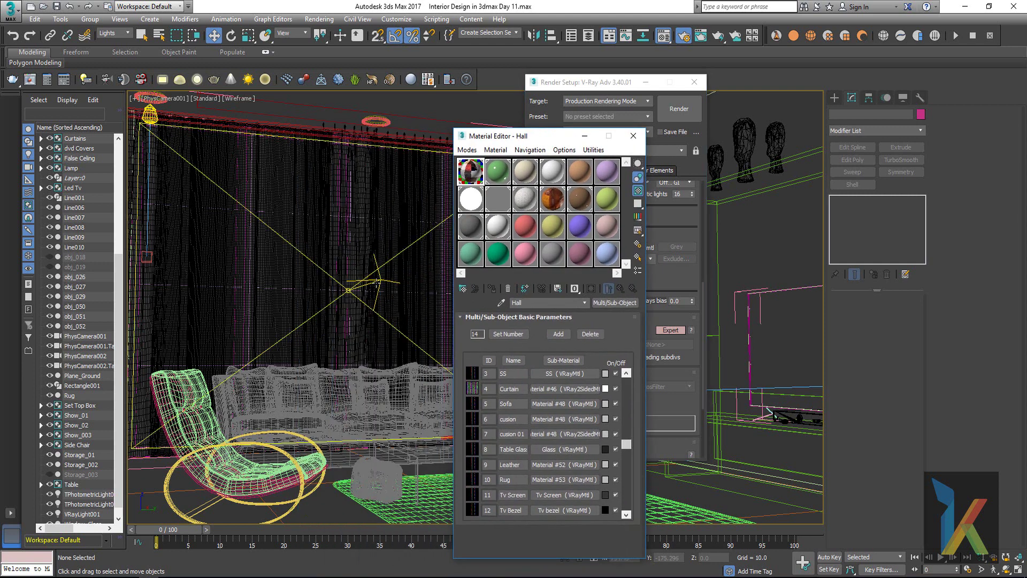
click(377, 280)
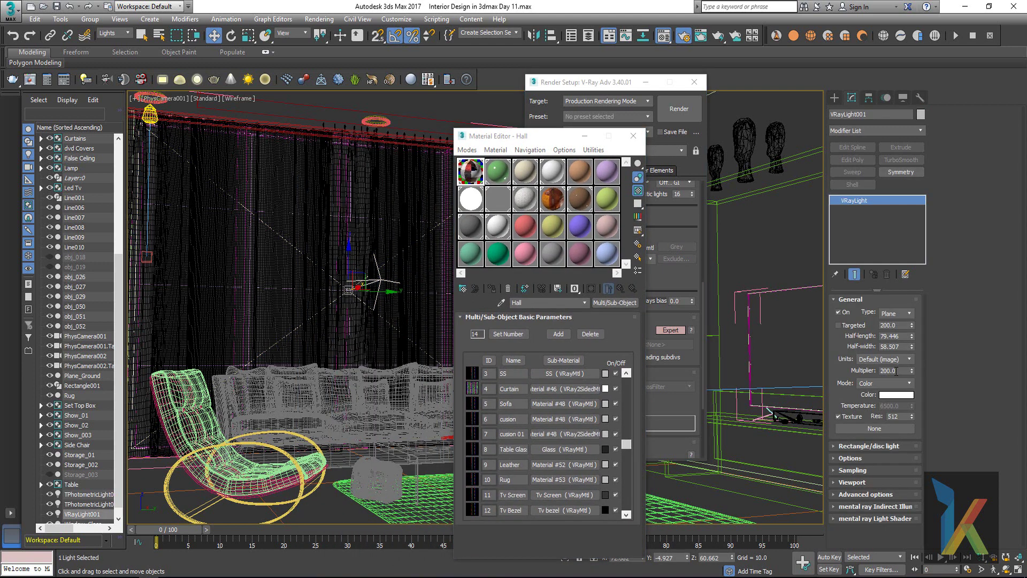
double_click(897, 370)
click(673, 110)
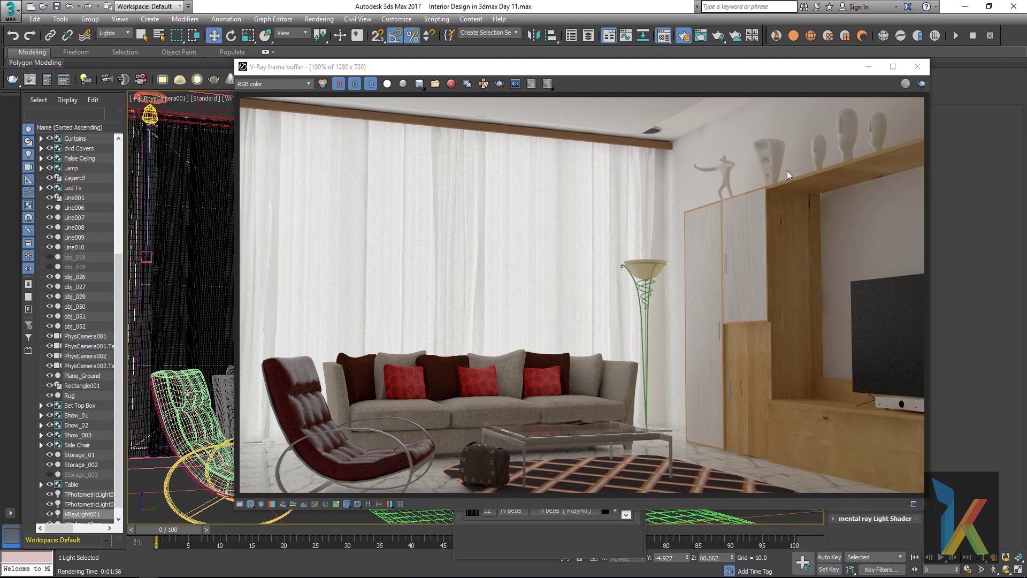
Step: Delete all six old renders from the frame buffer history, save the current render to it, and close the frame buffer
drag(776, 71, 767, 90)
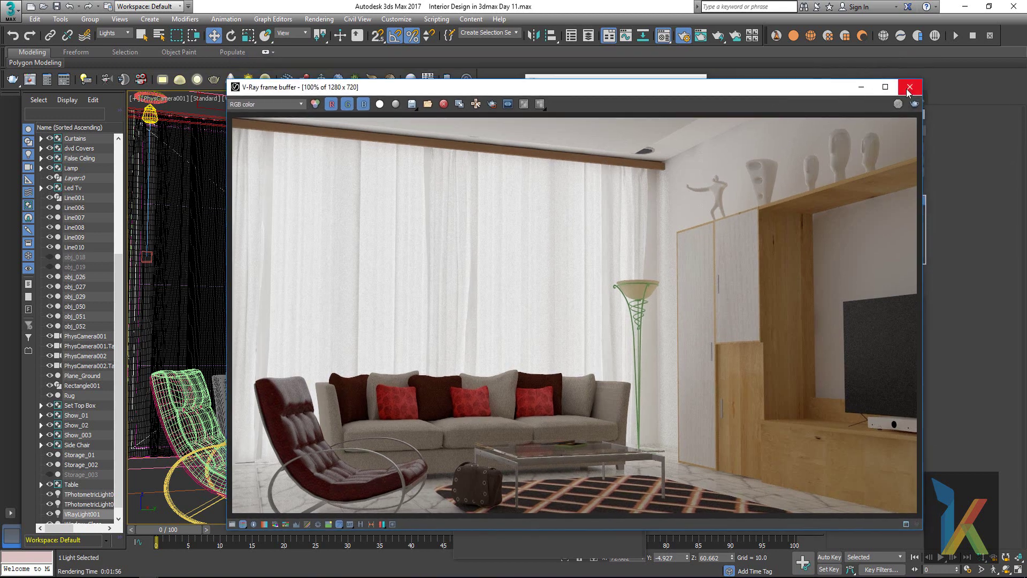
drag(397, 91, 410, 88)
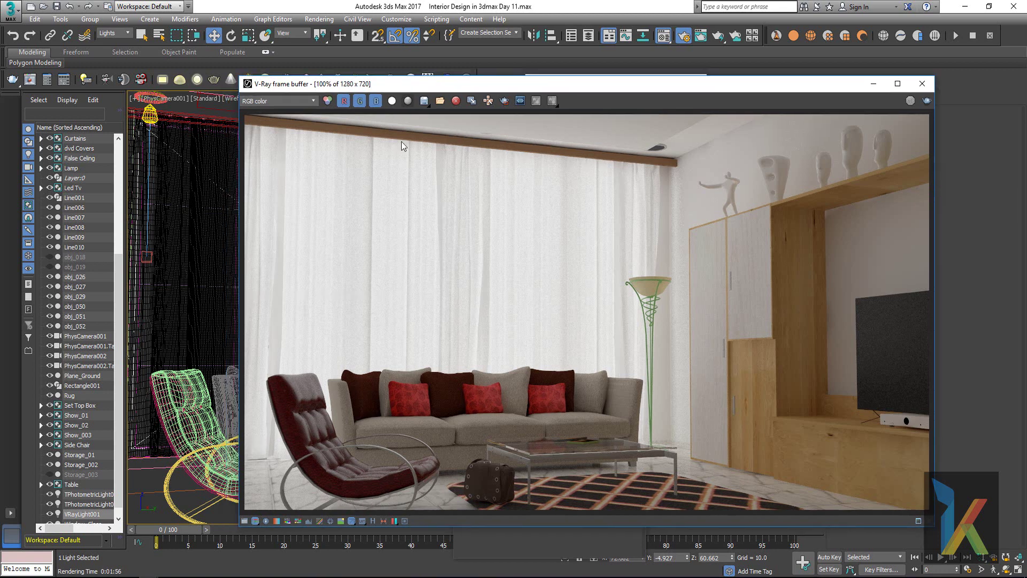
click(374, 522)
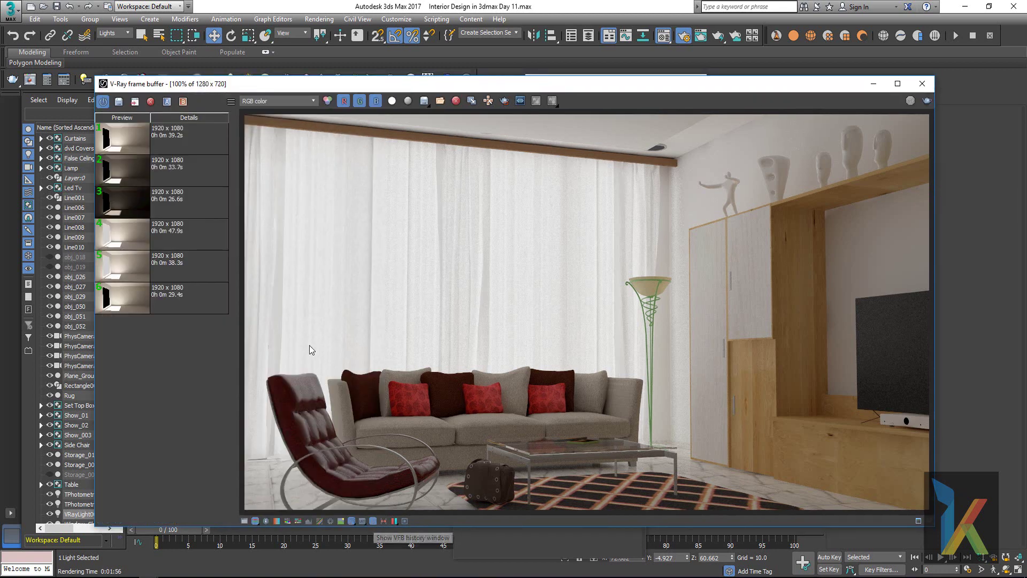
click(188, 302)
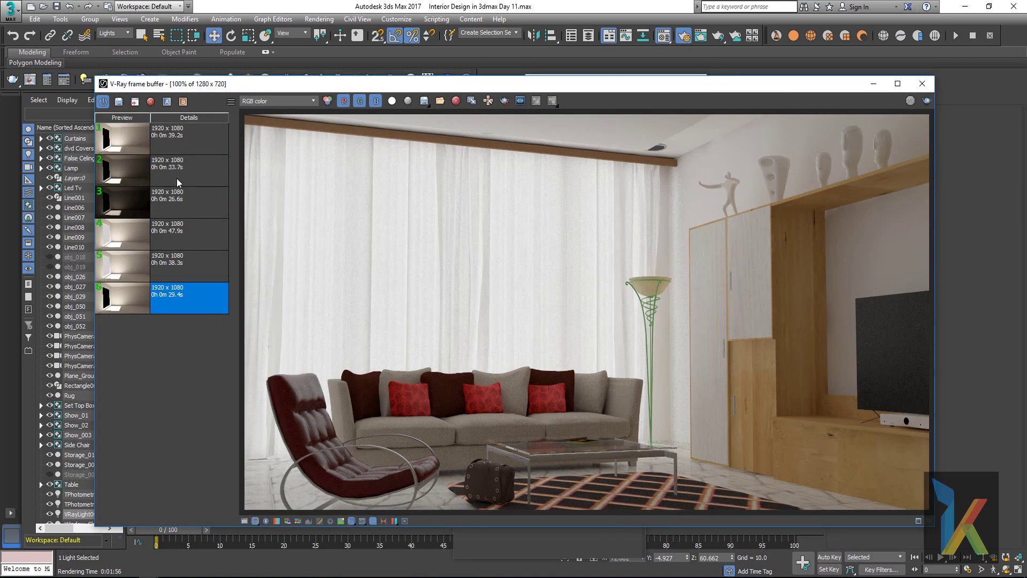
shift+click(173, 147)
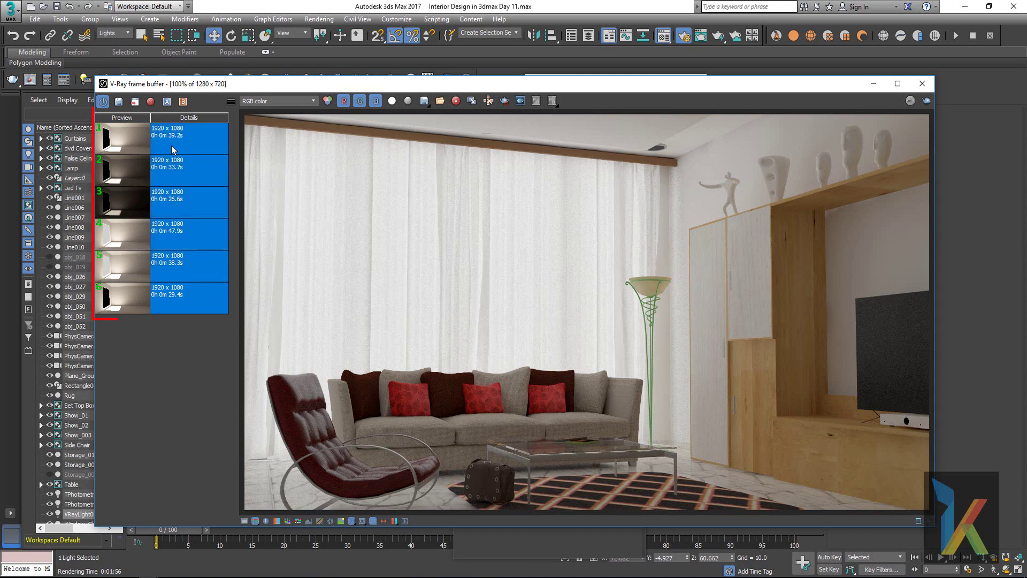
click(149, 103)
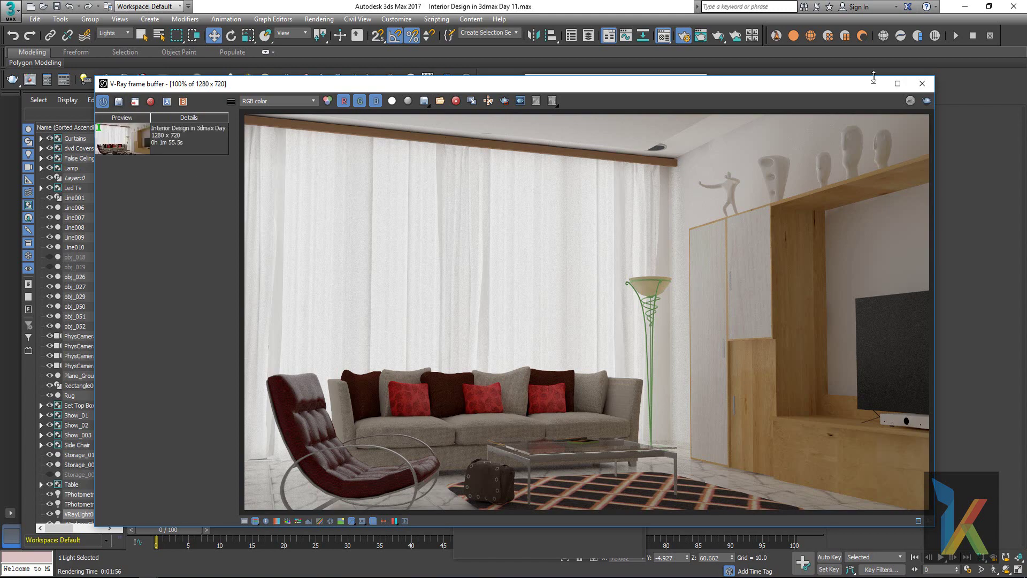
click(922, 83)
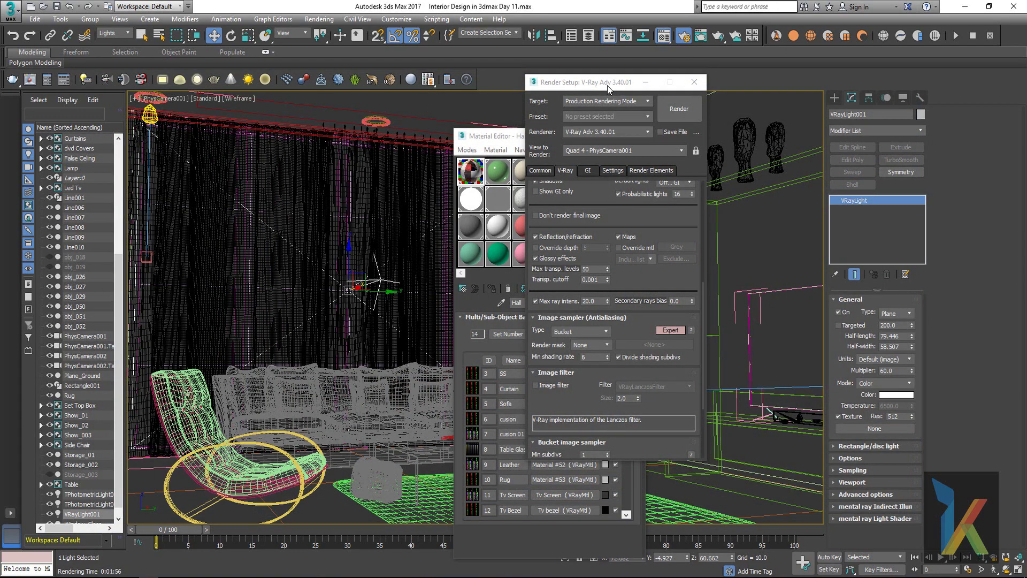
Step: Re-enable the Grey material override and select the photometric target light at the outer end of the curtain wall
drag(608, 89, 613, 112)
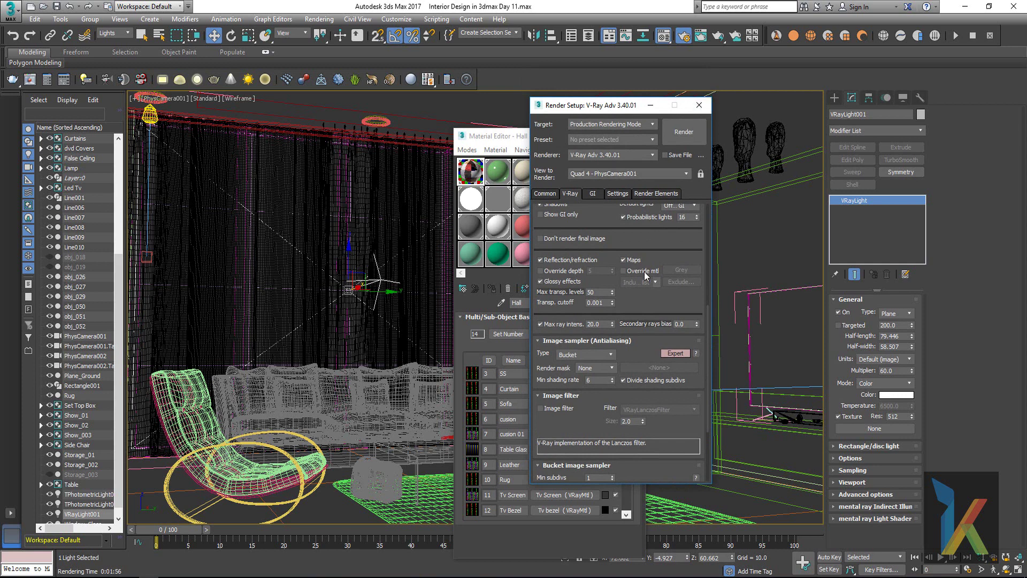
click(624, 270)
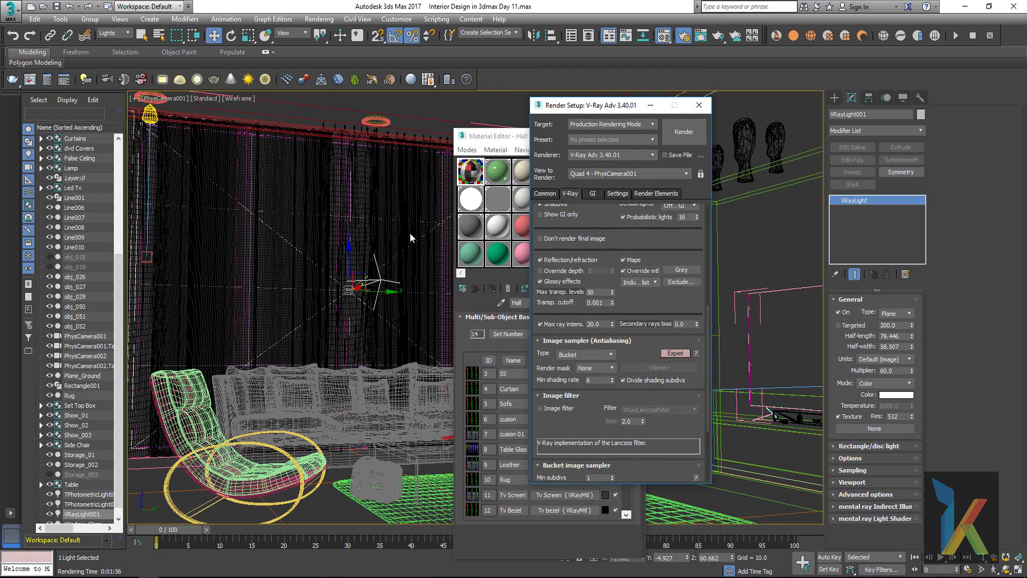
drag(599, 108, 656, 106)
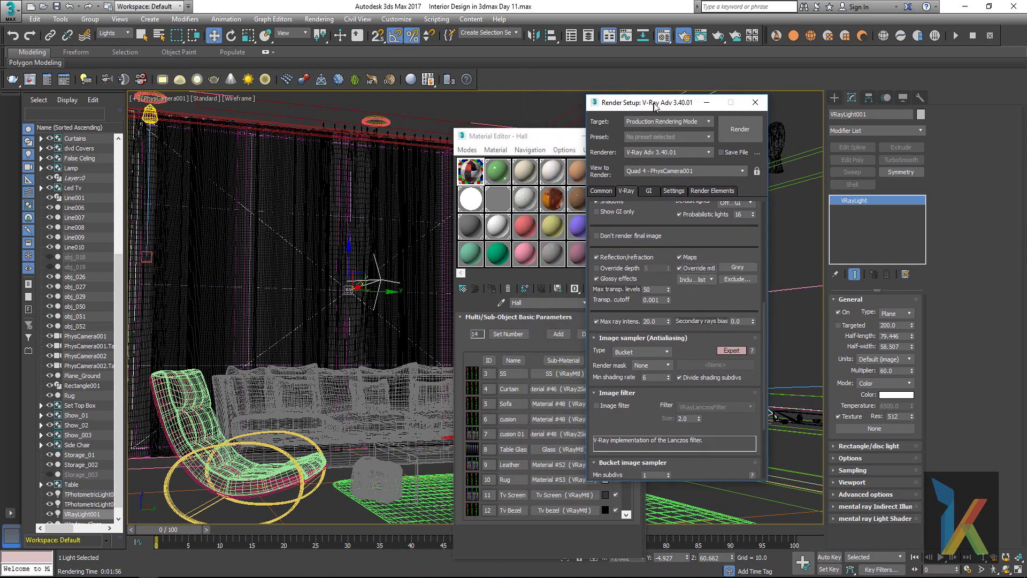
click(147, 113)
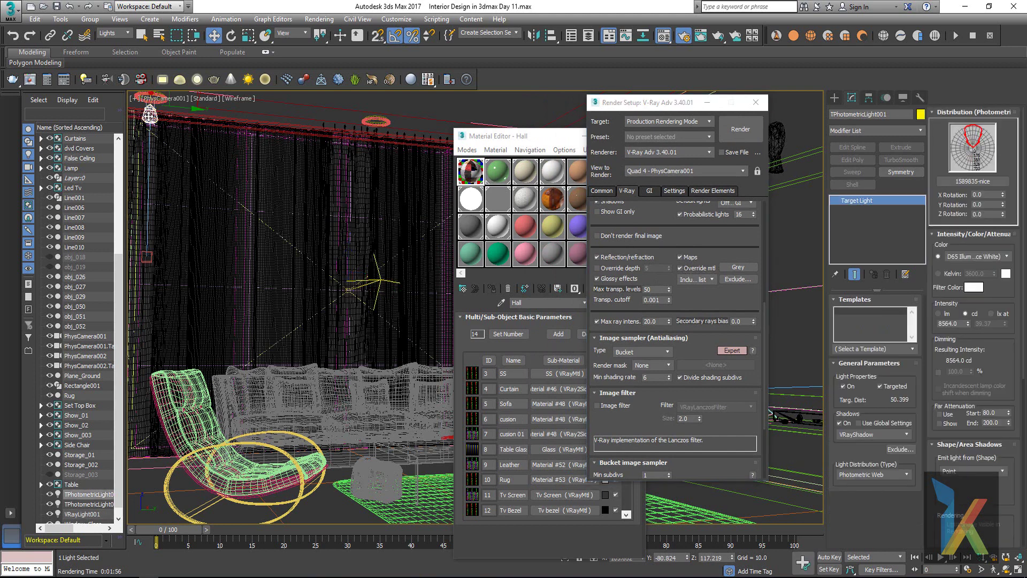
Step: Select the curtain-wall photometric light together with its target and switch to the Top view, with Render Setup and the Material Editor closed
click(148, 114)
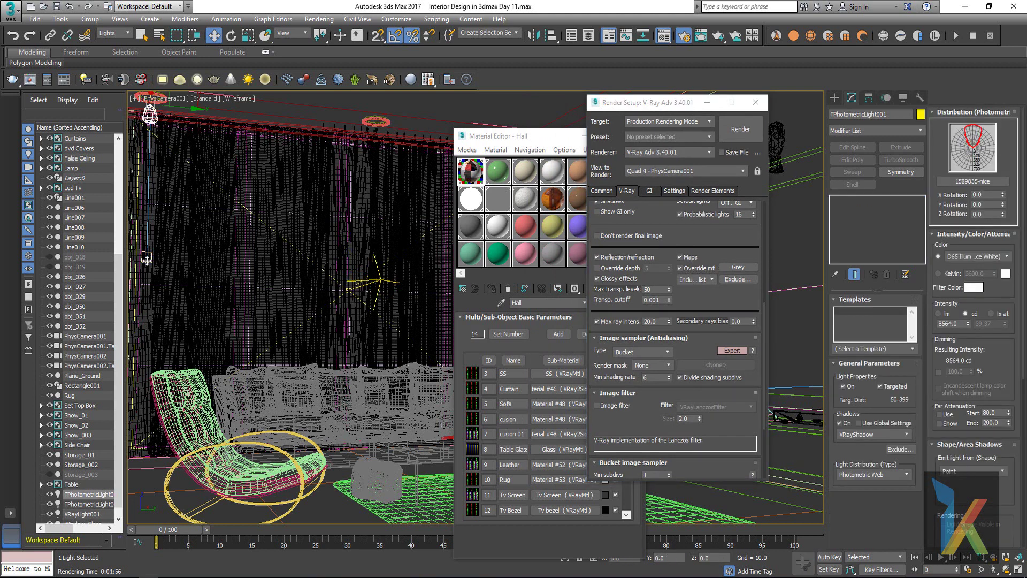
click(756, 103)
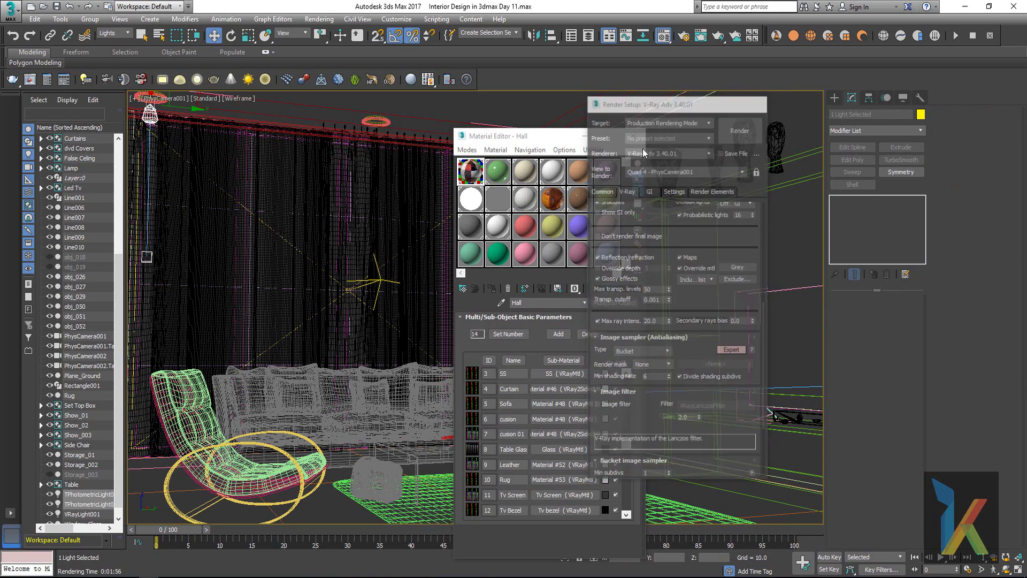
click(640, 136)
key(shift+z)
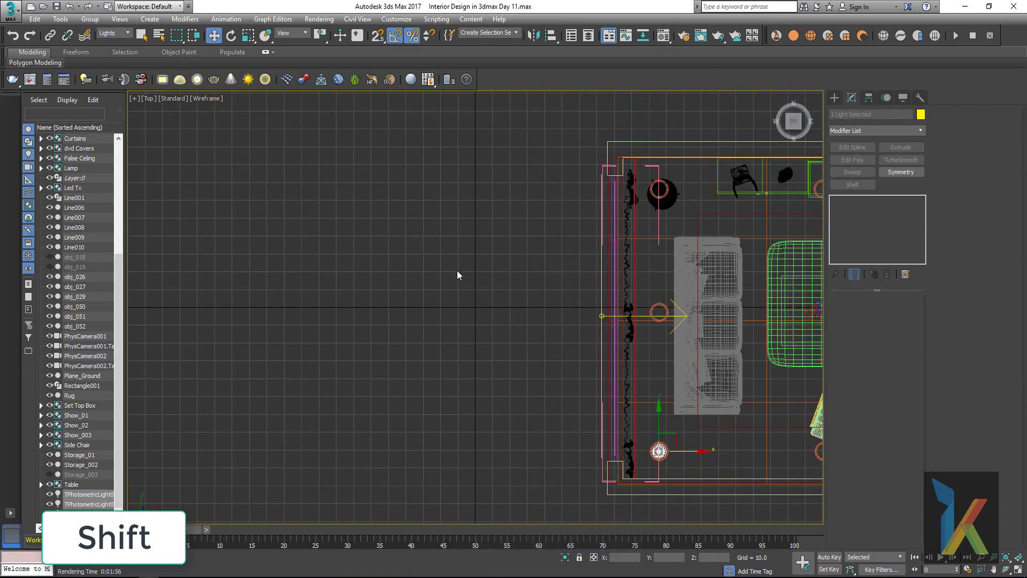
Step: Copy the photometric light and its target as instances onto the middle and far ceiling fixtures along the curtain wall
key(shift+z)
shift+drag(528, 364, 528, 225)
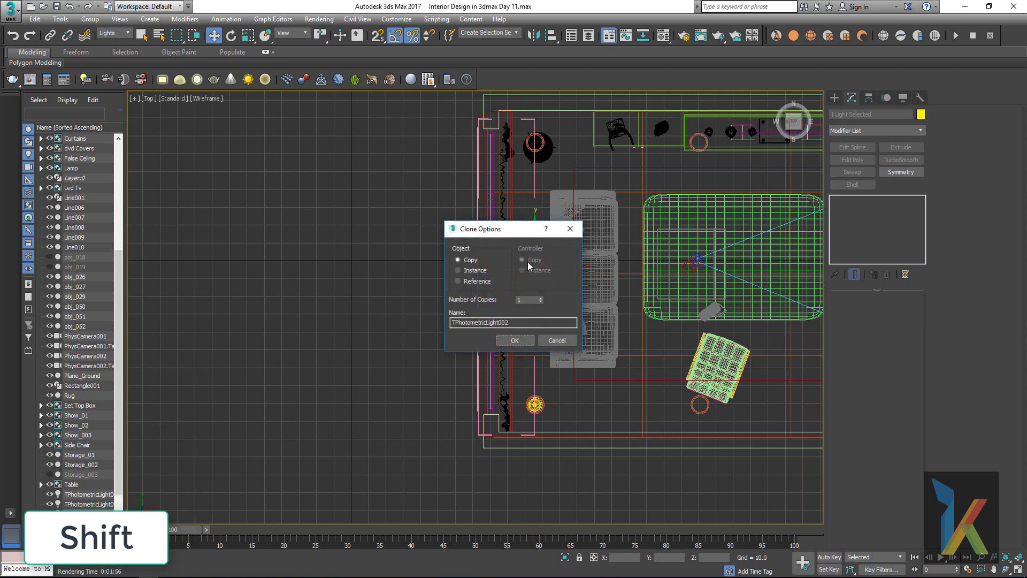
click(458, 270)
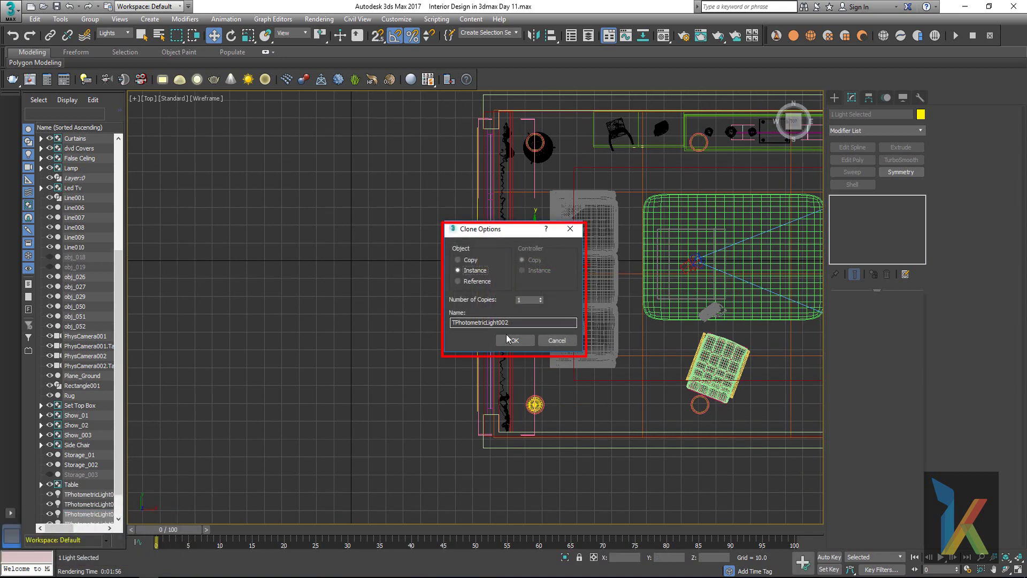
click(511, 340)
shift+drag(531, 262, 527, 109)
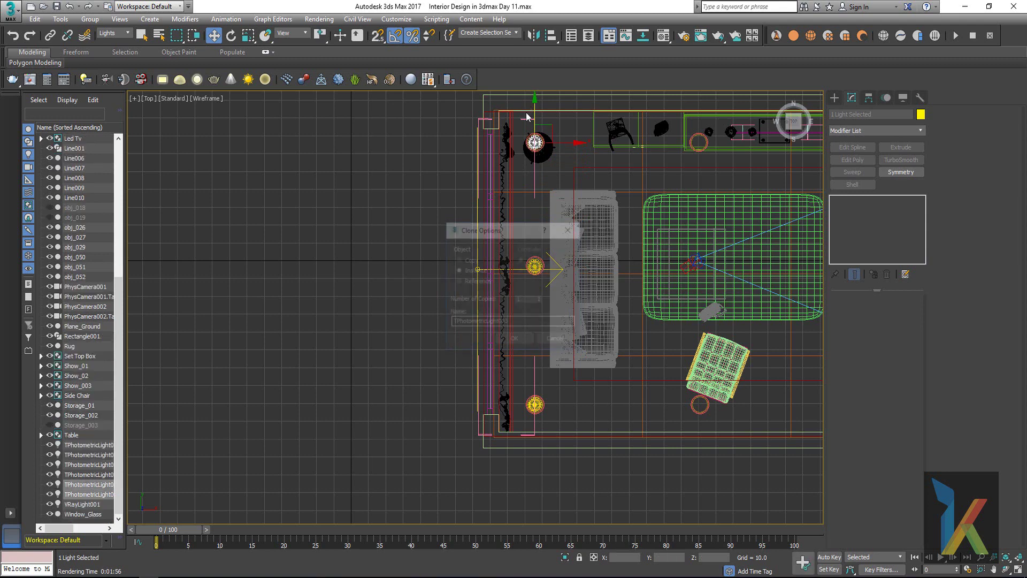
click(515, 340)
Step: Place two more instances of the light and its target on the next two ceiling fixtures in front of the storage wall
middle_drag(539, 177, 366, 294)
scroll(526, 220, up, 3)
scroll(520, 284, down, 3)
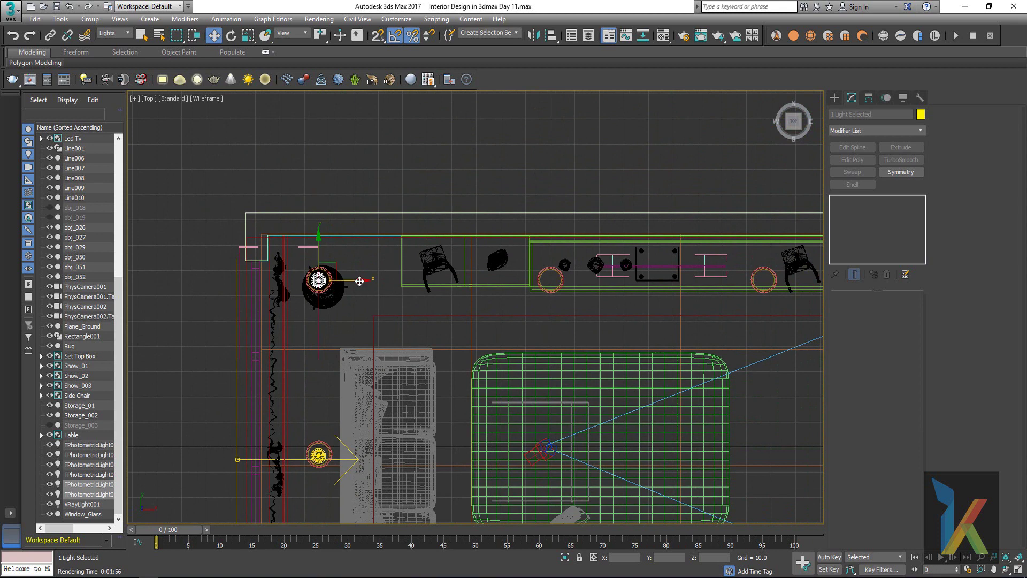
drag(360, 281, 592, 296)
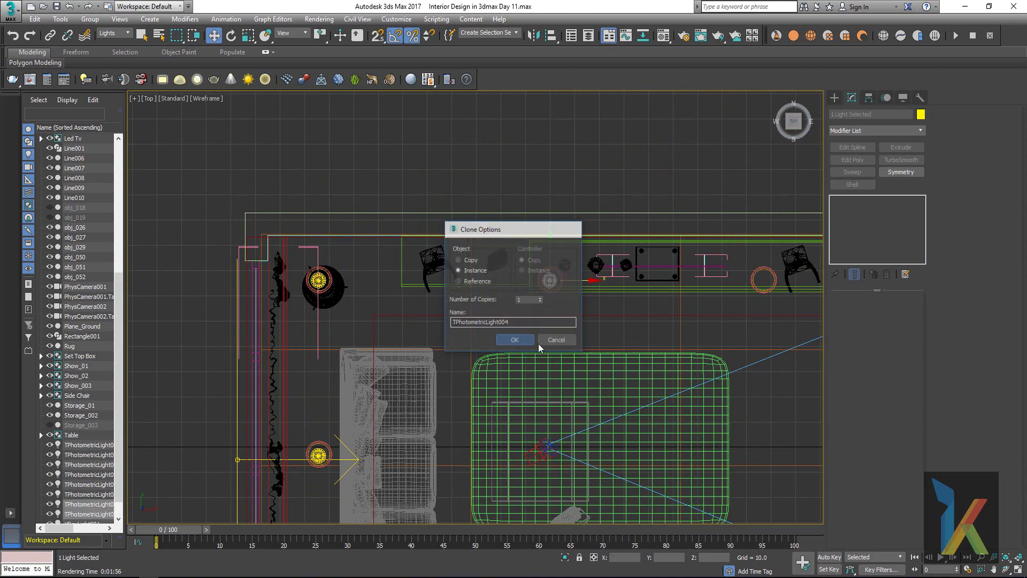
key(Return)
middle_drag(599, 325, 476, 297)
shift+drag(467, 254, 681, 268)
shift+drag(681, 269, 684, 269)
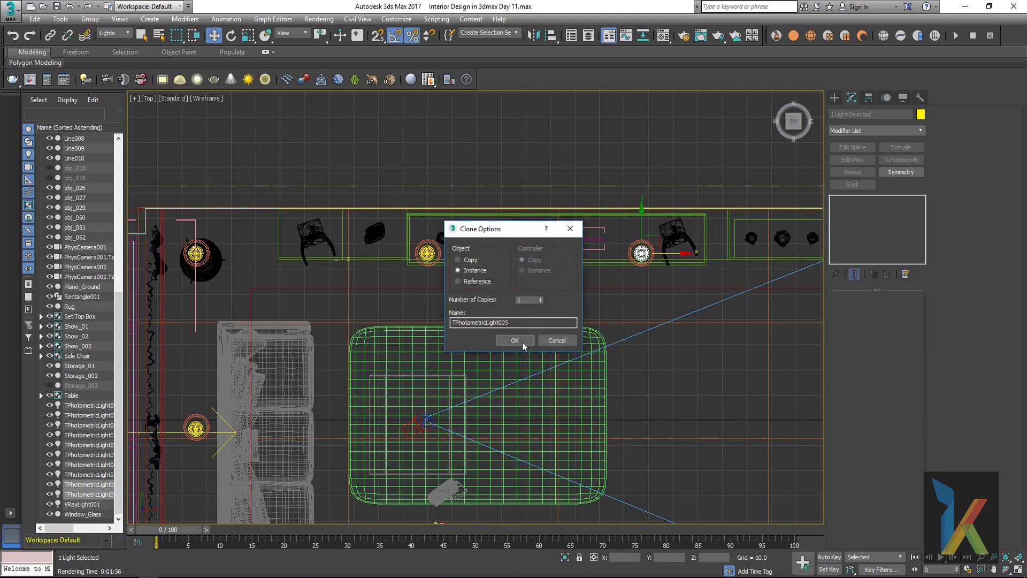
click(522, 341)
Step: Place three instances of the light and its target on the ceiling fixtures along the wall opposite the curtains
middle_drag(684, 305, 392, 288)
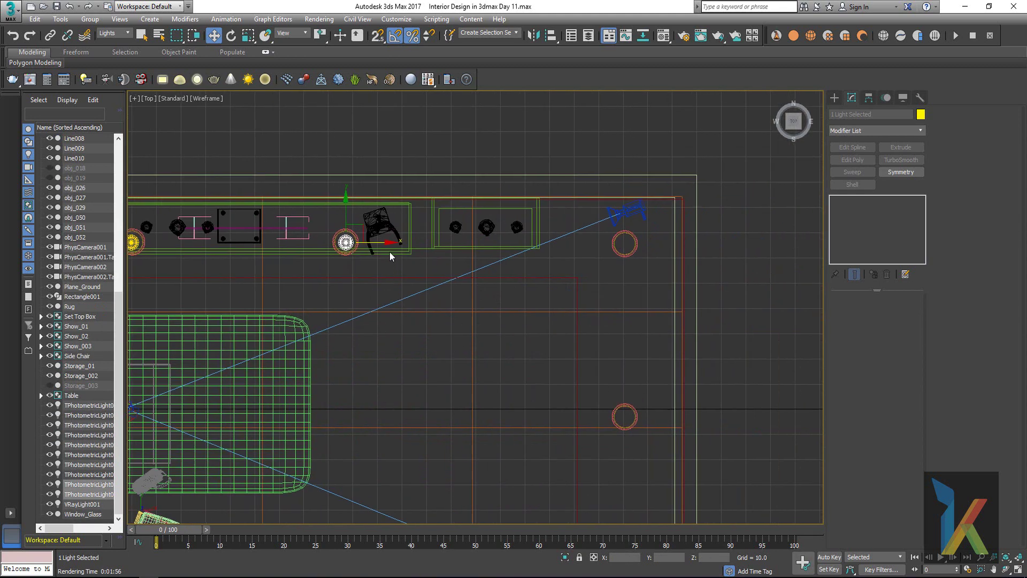
click(625, 243)
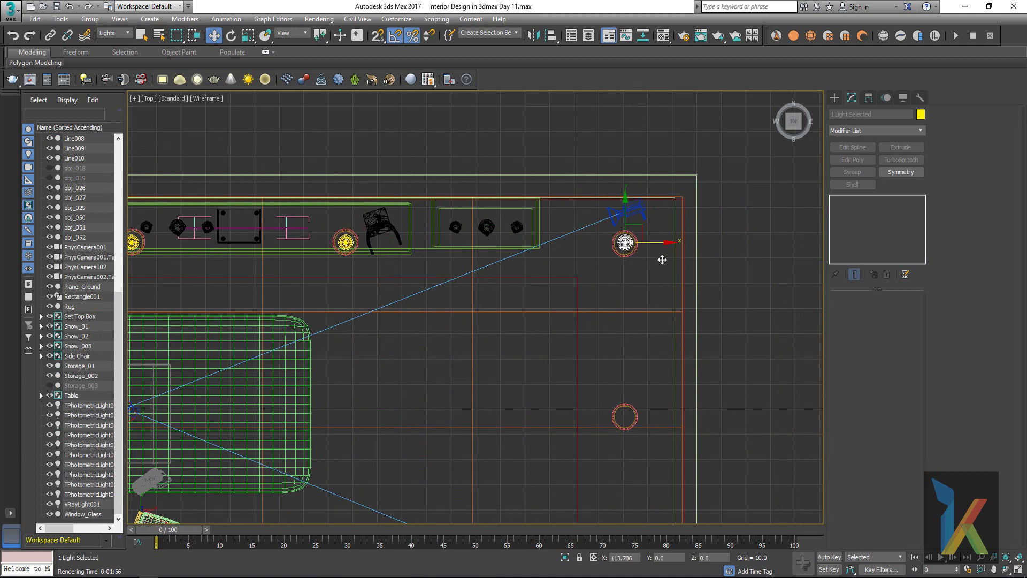
shift+drag(662, 259, 662, 260)
click(524, 341)
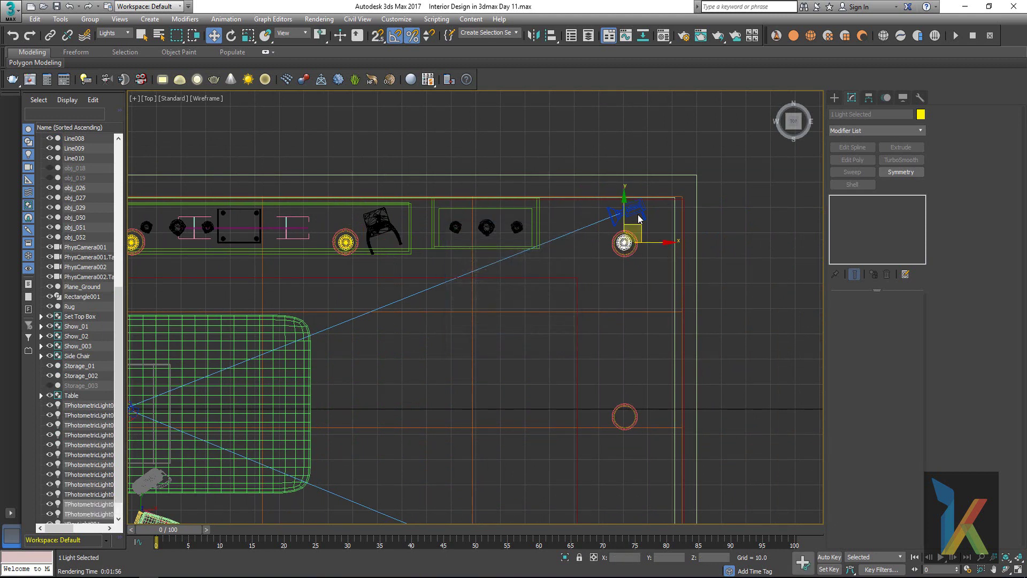
drag(624, 200, 621, 375)
key(Return)
middle_drag(541, 412, 558, 243)
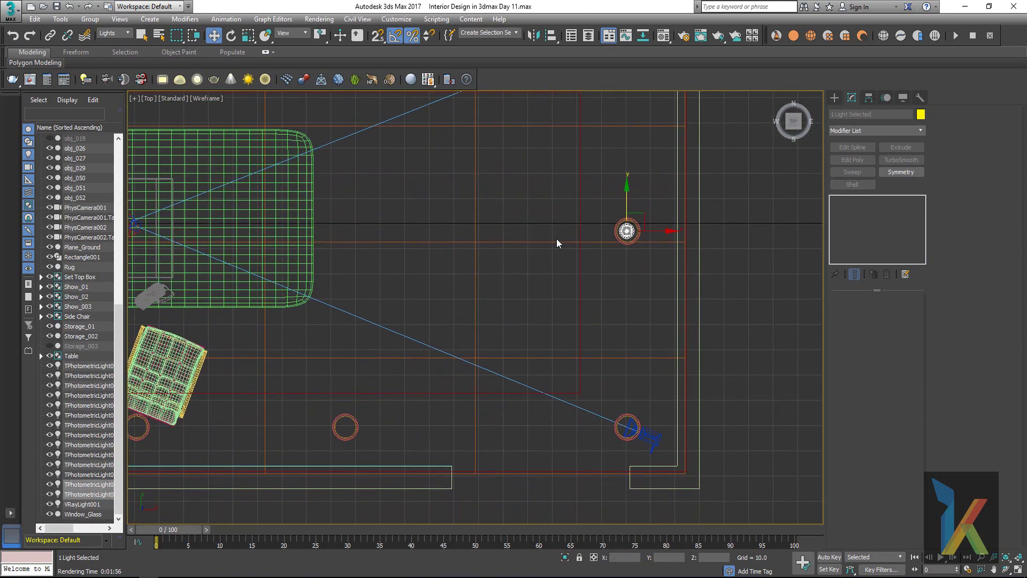
shift+drag(626, 188, 627, 387)
click(516, 340)
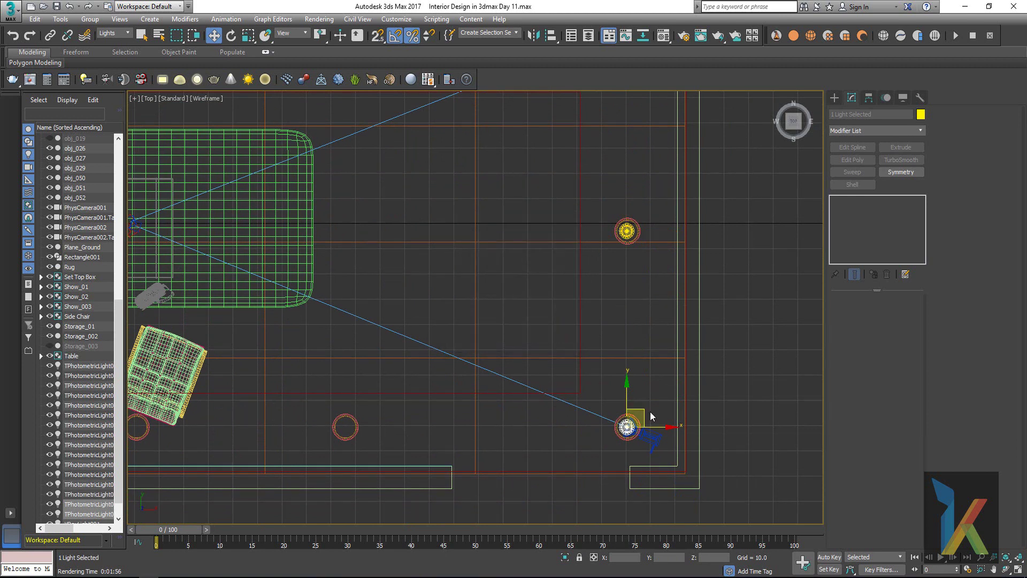
Step: Place two instances of the light and its target on the fixtures along the side-chair wall, ending beside the chair
shift+drag(663, 428, 381, 433)
click(513, 341)
middle_drag(476, 466, 685, 442)
drag(557, 407, 386, 423)
click(514, 344)
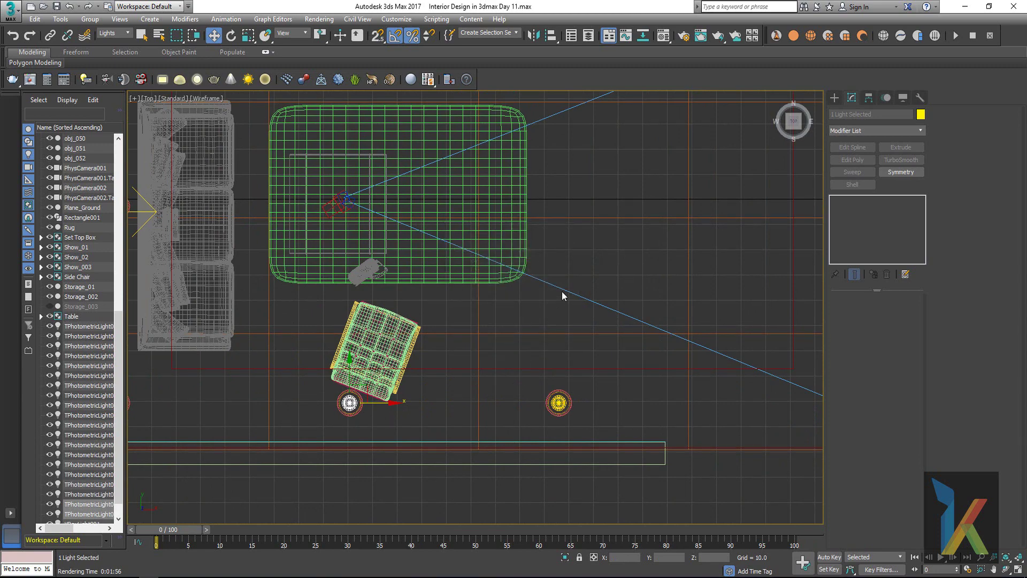
Step: Check the light placement in the Top view and switch the viewport to PhysCamera001
mouse_move(561, 291)
middle_down()
mouse_move(553, 432)
mouse_move(625, 287)
middle_up()
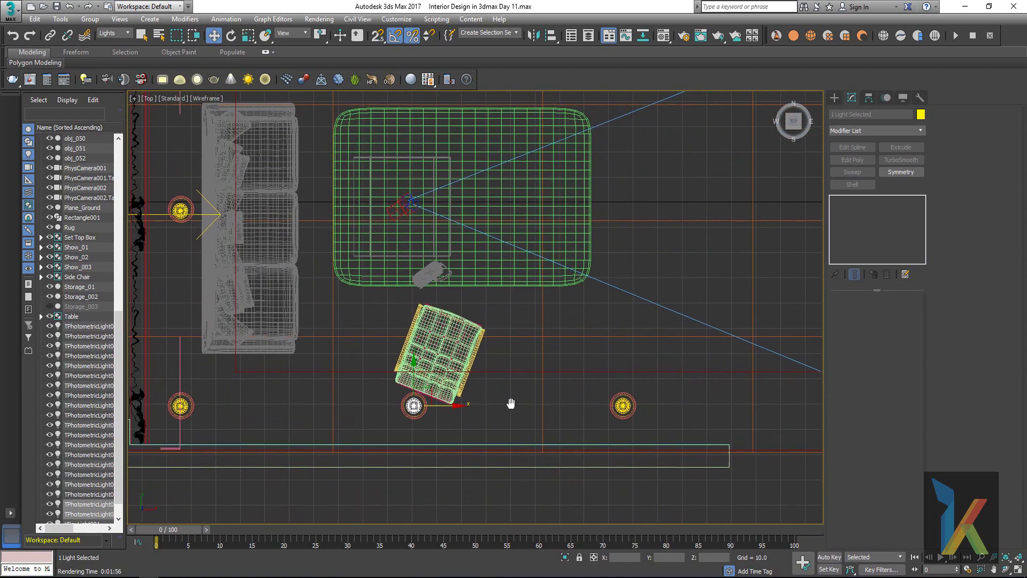
middle_drag(509, 404, 551, 368)
key(c)
click(518, 376)
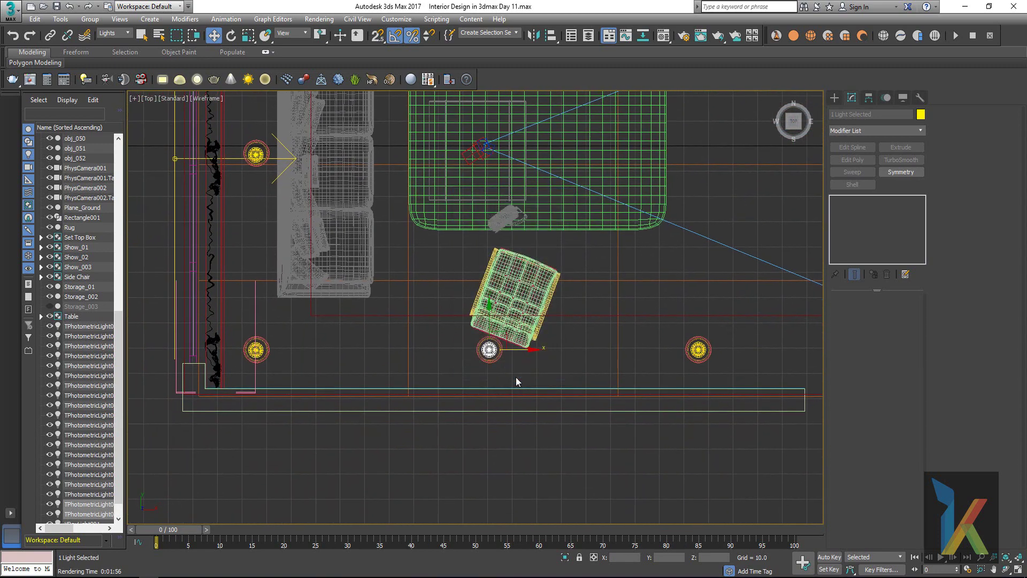
key(c)
click(482, 217)
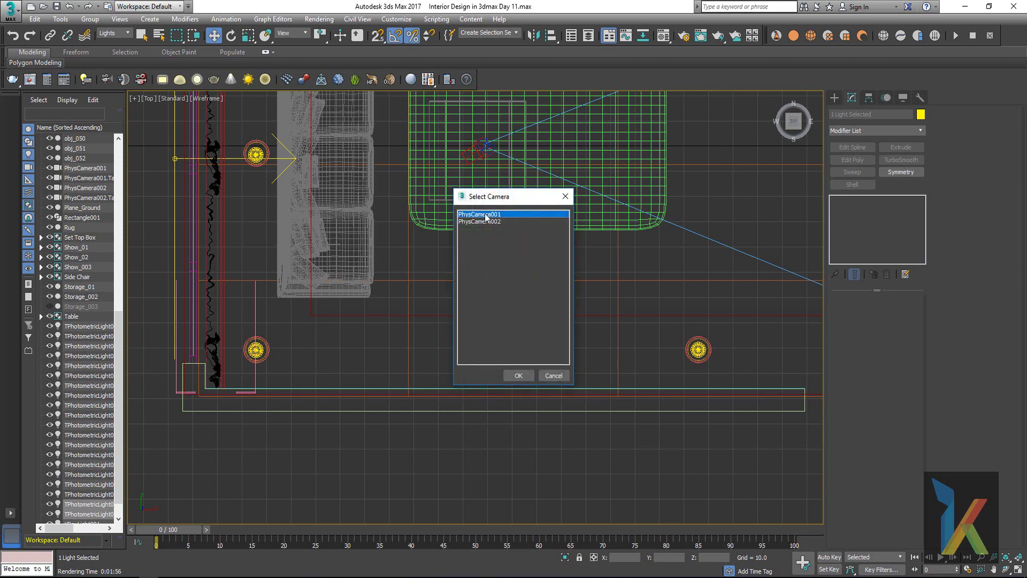
click(518, 375)
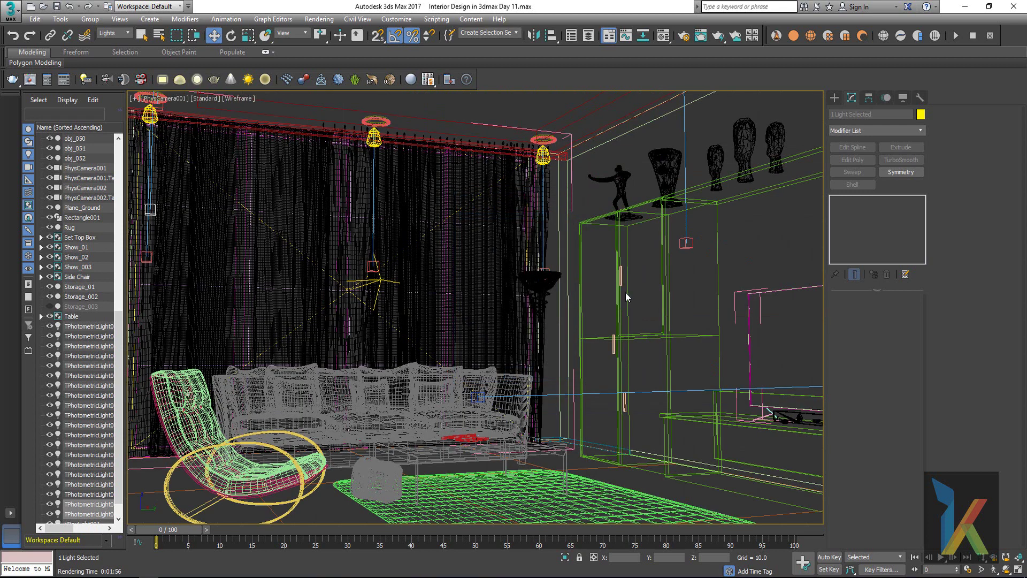
Step: Open the creation options for photometric lights
click(835, 98)
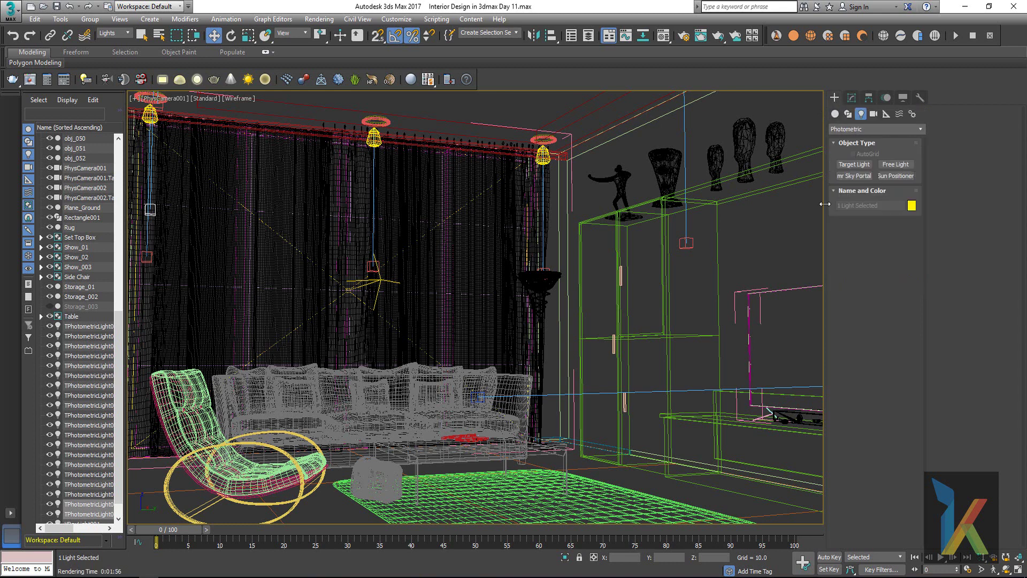